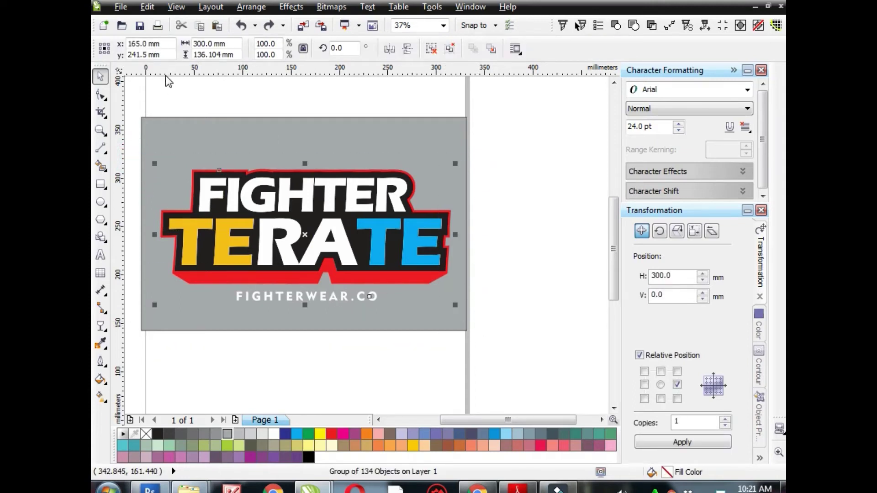
Switch the document's measurement units to centimeters.
click(232, 94)
click(431, 49)
click(429, 147)
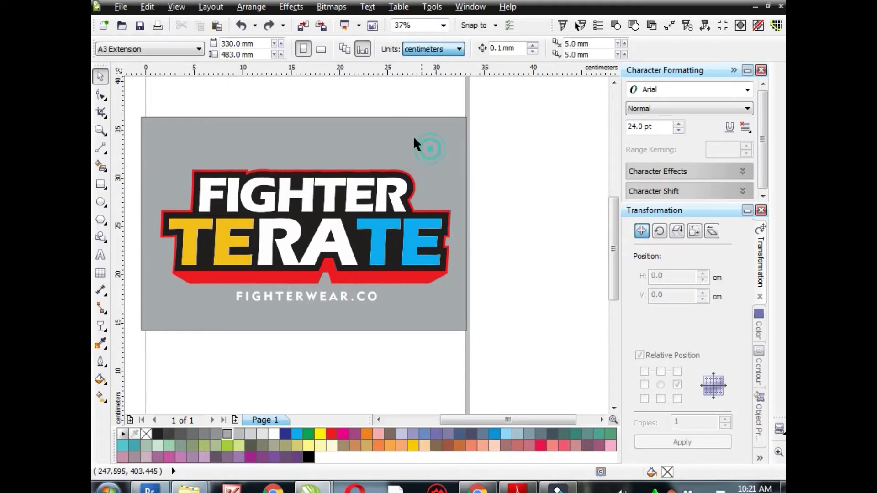
Select and deselect the logo group, then choose the Freehand tool.
drag(136, 151, 501, 315)
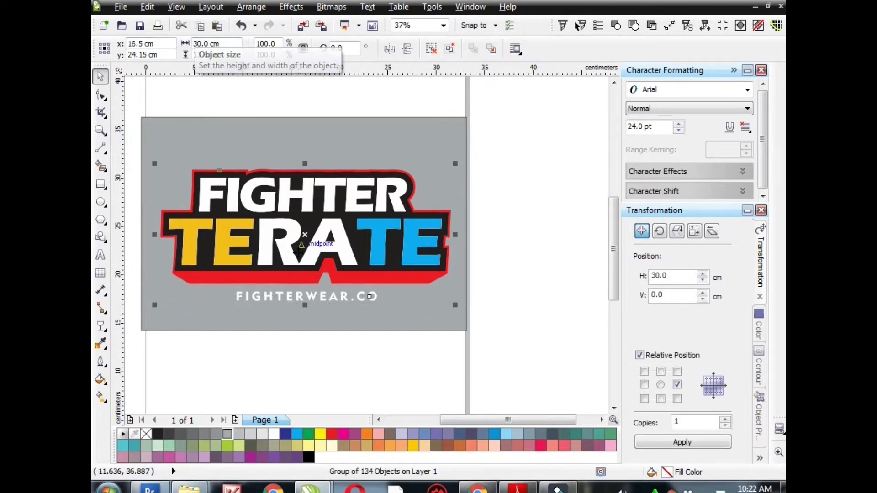
click(327, 388)
click(376, 328)
click(398, 356)
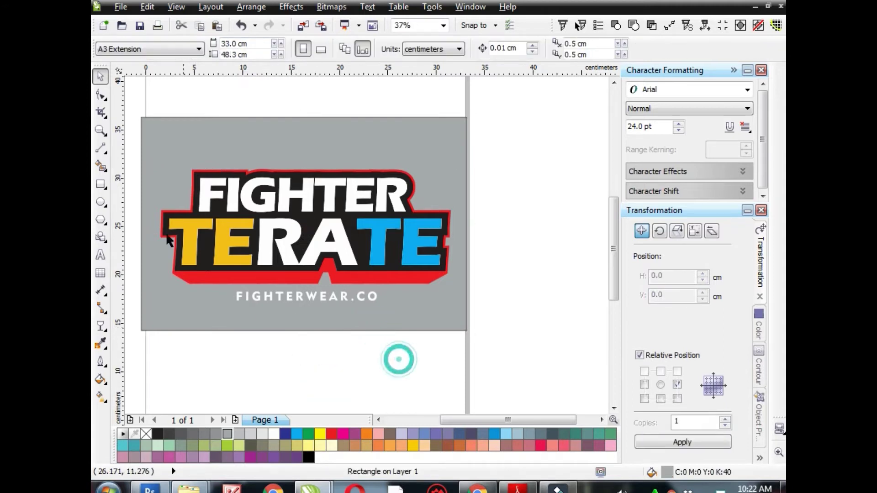
click(101, 148)
scroll(299, 162, up, 1)
Draw a short horizontal Freehand line above the logo and select it.
scroll(347, 185, down, 1)
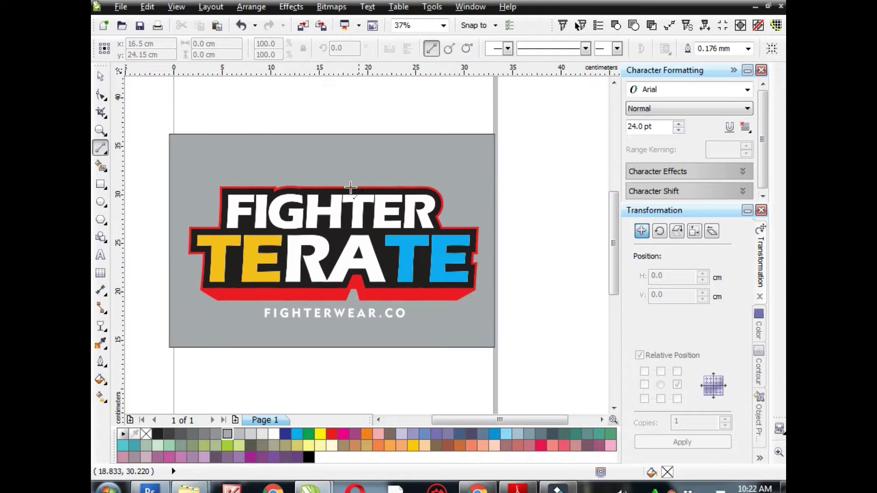
scroll(326, 168, up, 1)
click(325, 156)
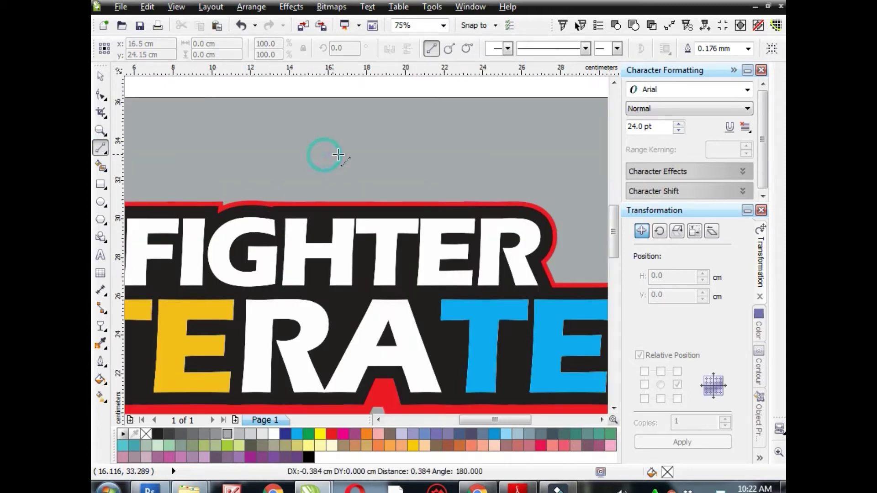
scroll(340, 154, up, 1)
scroll(340, 153, up, 1)
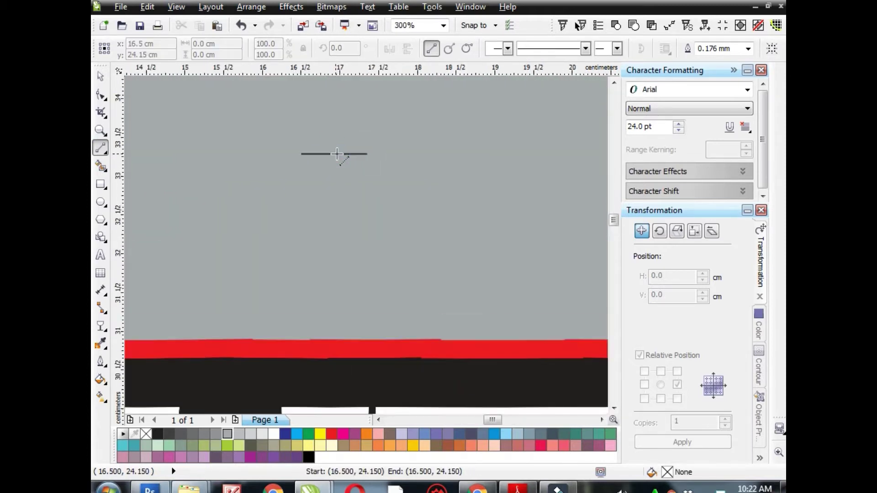
click(100, 77)
click(311, 154)
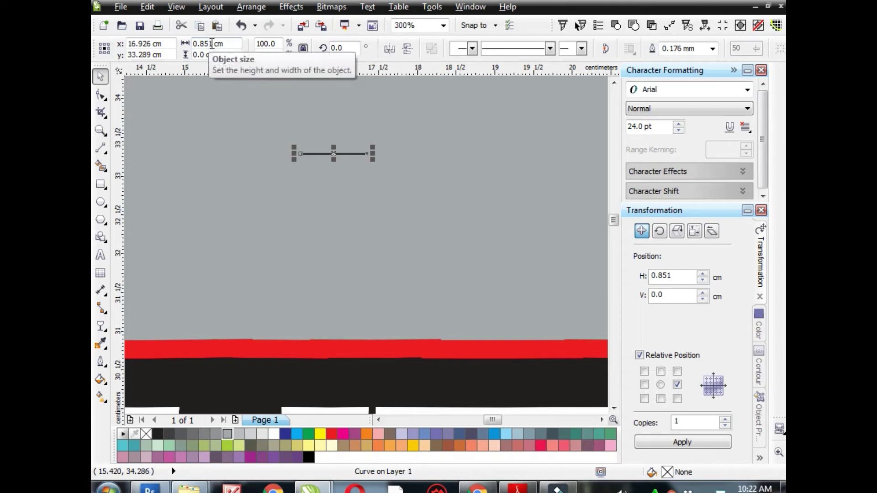
Rotate a line 90° and combine both lines into one cross.
click(338, 48)
text(90)
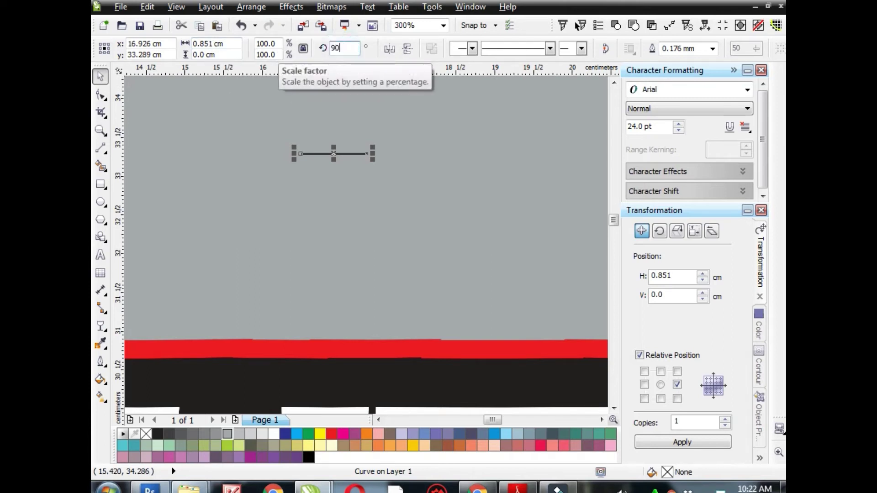
key(Return)
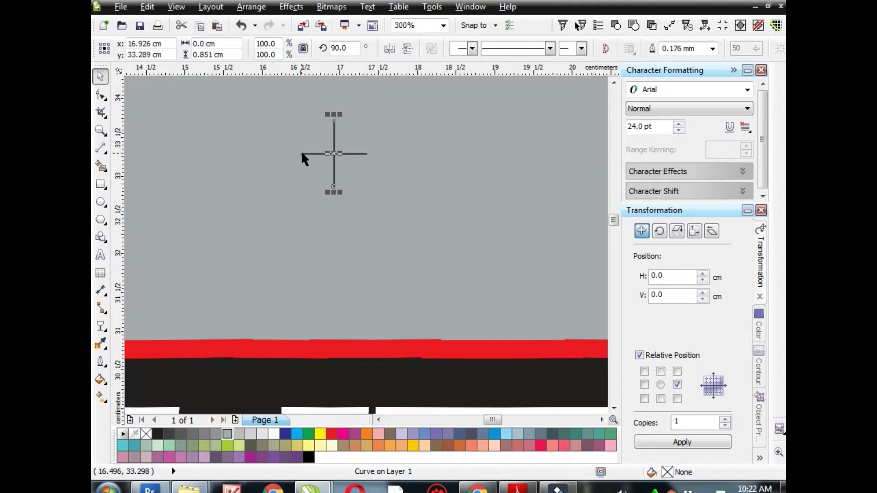
shift+click(301, 154)
scroll(301, 153, down, 2)
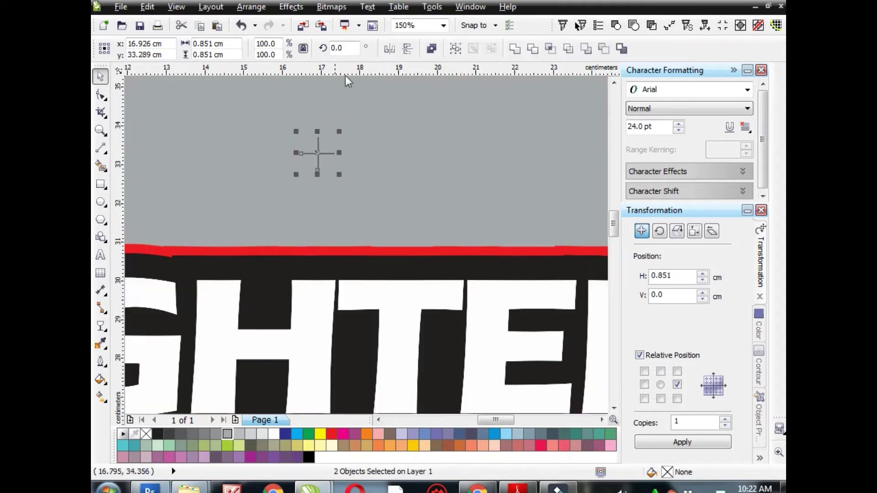
click(513, 48)
Resize the cross to 1 cm and give it a 1.5 mm outline.
double_click(214, 46)
text(1)
key(Return)
scroll(410, 207, down, 2)
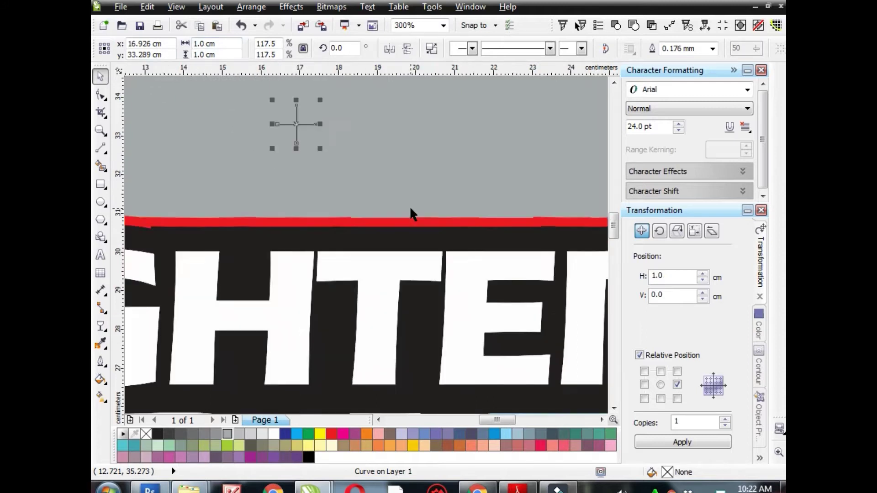
scroll(353, 145, down, 2)
scroll(528, 180, up, 2)
scroll(529, 180, down, 2)
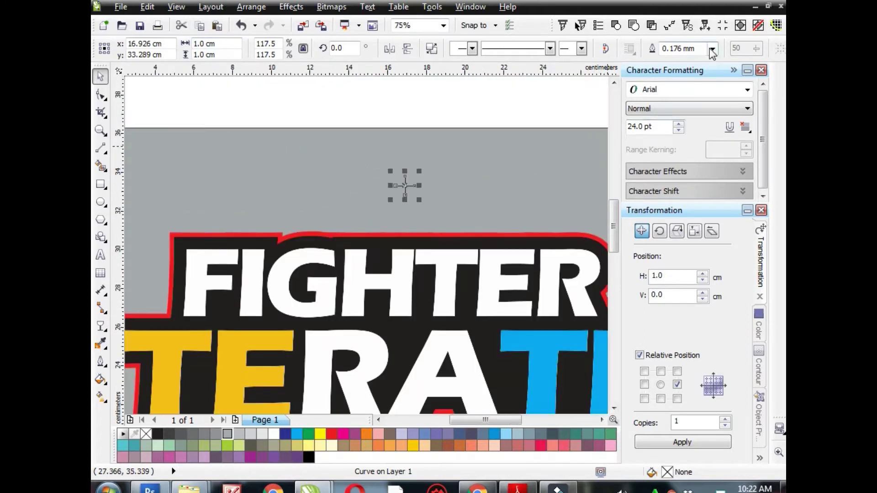
click(713, 48)
click(673, 133)
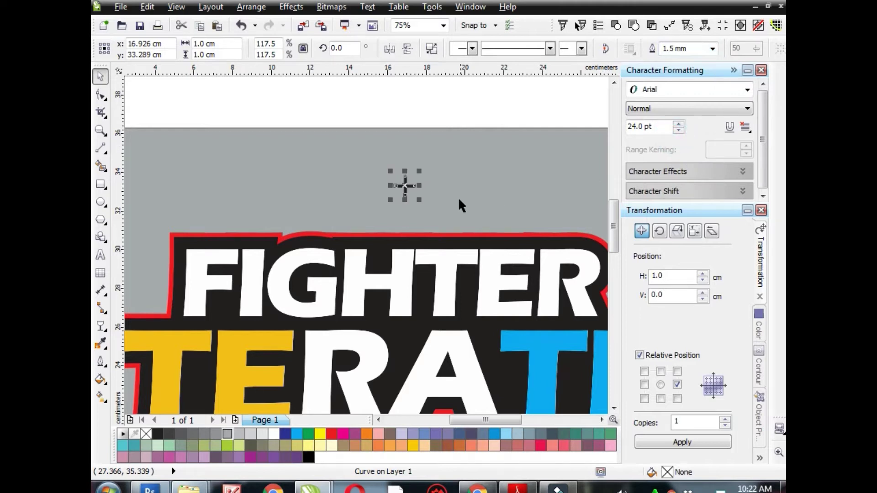
scroll(458, 197, up, 1)
scroll(397, 249, down, 1)
scroll(500, 137, down, 2)
Toggle the selection between the small cross and the logo.
scroll(399, 161, up, 1)
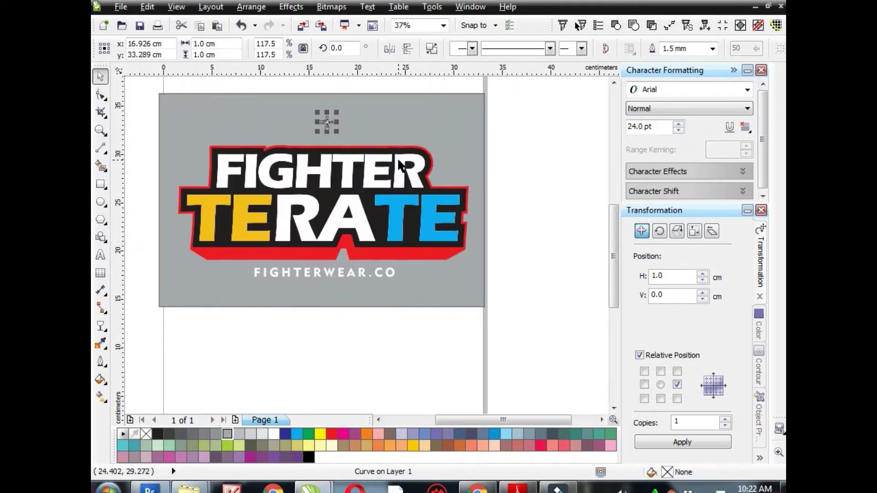
click(516, 130)
click(325, 120)
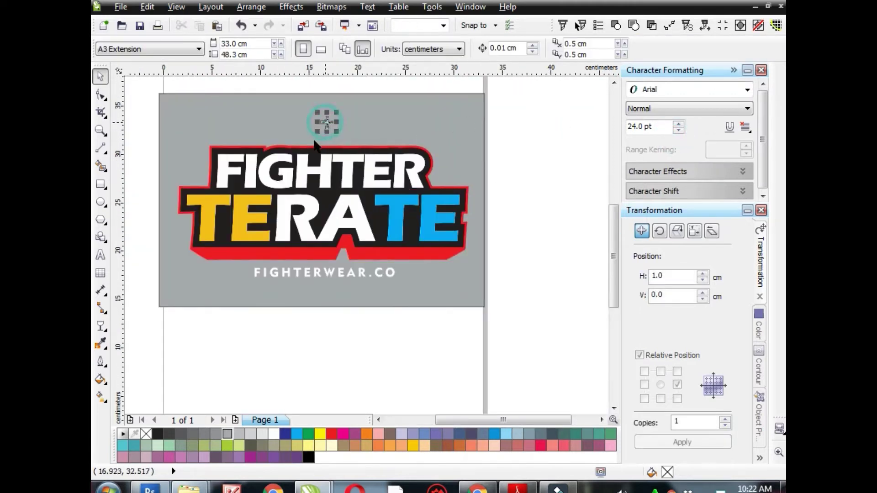
scroll(318, 148, up, 1)
scroll(318, 151, up, 1)
shift+click(319, 142)
scroll(319, 144, down, 3)
scroll(336, 153, down, 1)
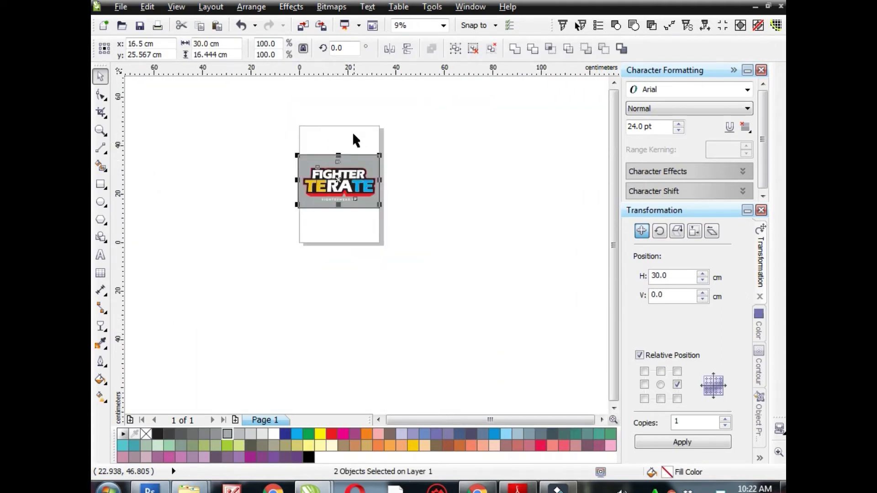
click(353, 133)
Reselect only the small cross above the logo.
scroll(336, 154, up, 1)
scroll(336, 154, up, 1)
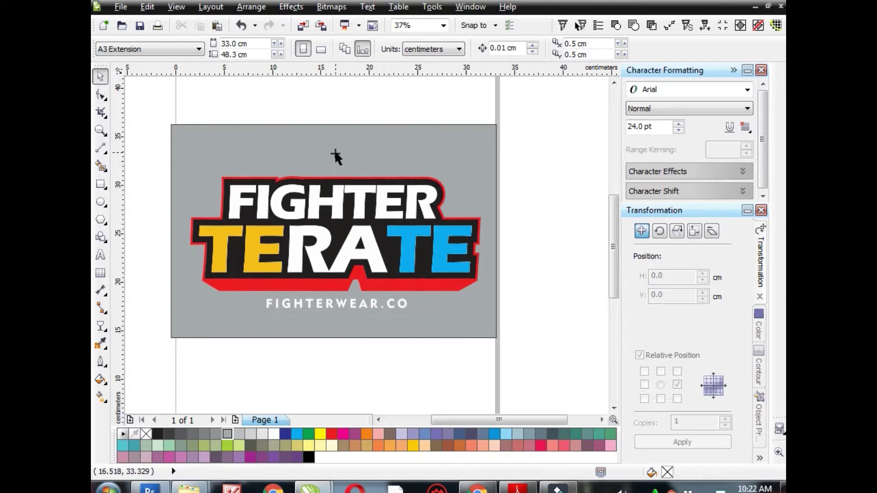
click(335, 154)
scroll(334, 153, up, 1)
shift+click(330, 153)
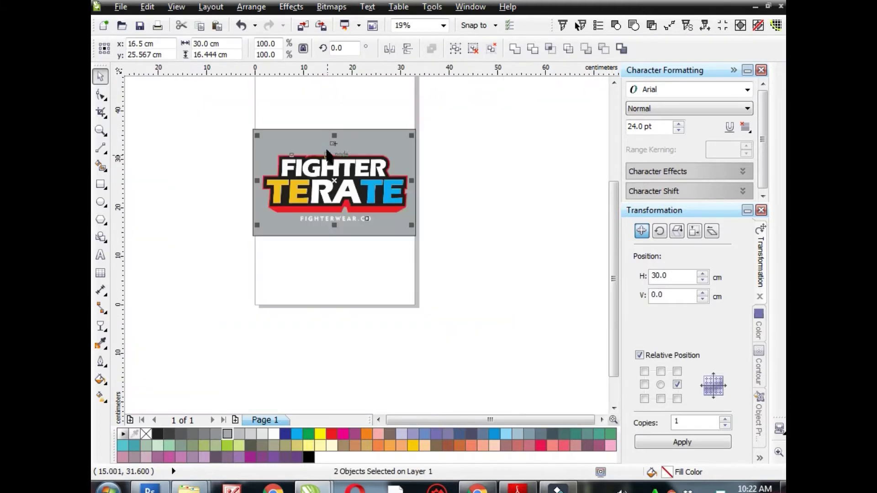
scroll(329, 149, down, 1)
click(323, 122)
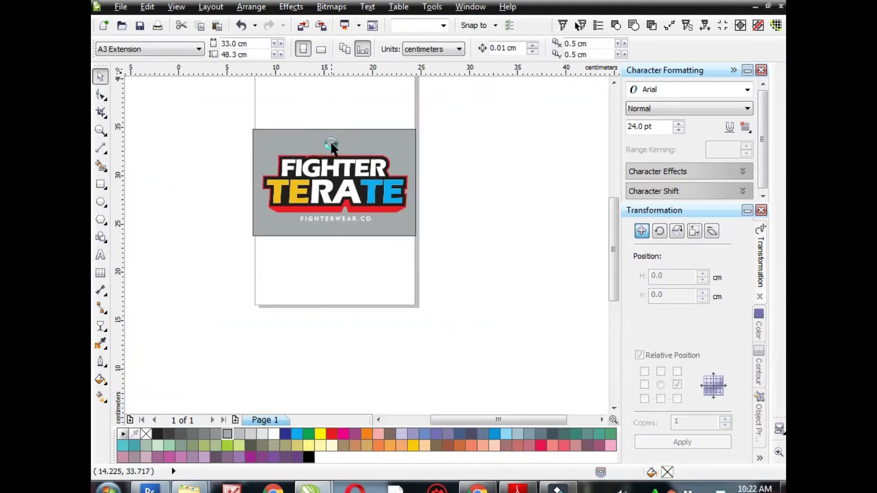
scroll(330, 141, up, 2)
click(338, 138)
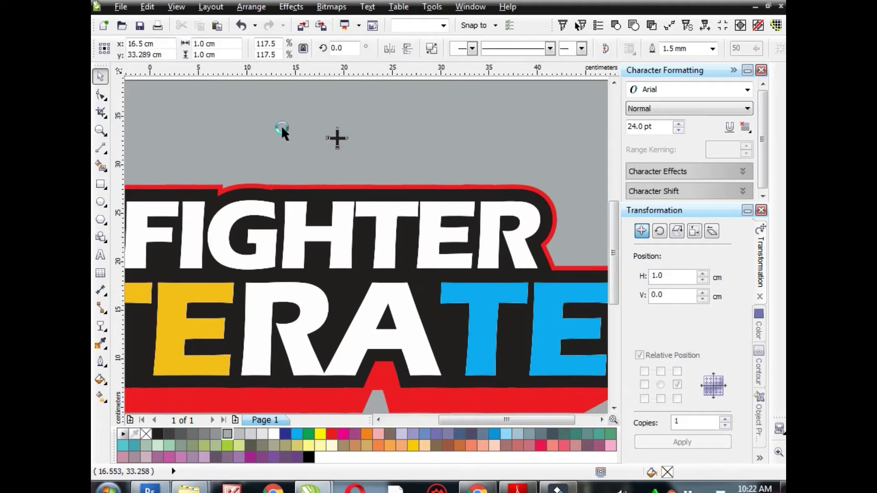
scroll(282, 130, down, 2)
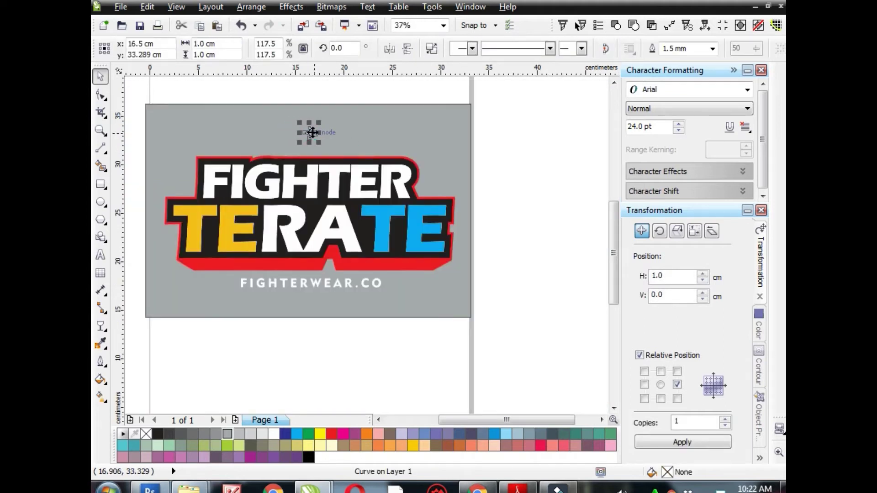
Copy the cross below the logo, then copy the cross pair to the right and left.
mouse_move(311, 132)
mouse_down()
mouse_move(348, 312)
mouse_move(347, 302)
mouse_up()
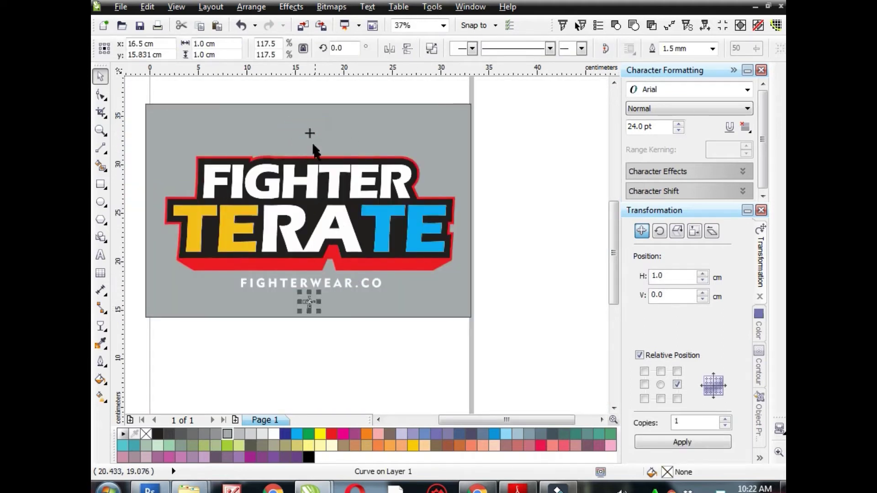
shift+click(311, 135)
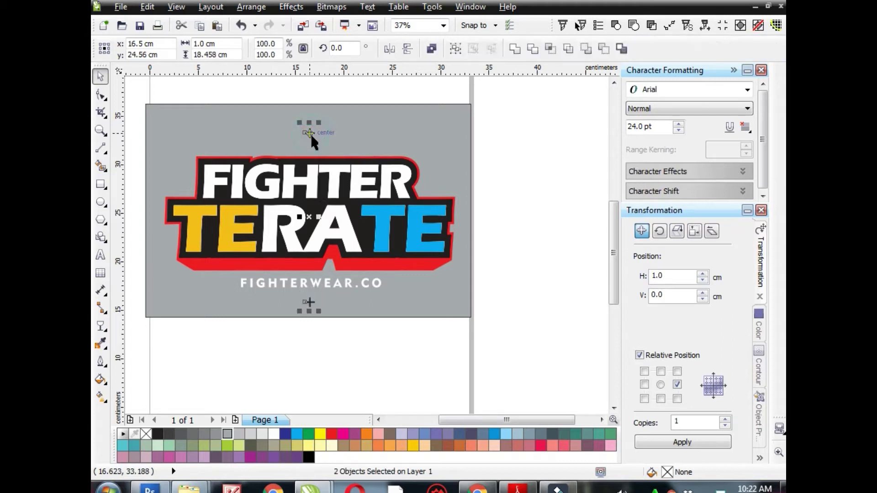
drag(309, 217, 413, 217)
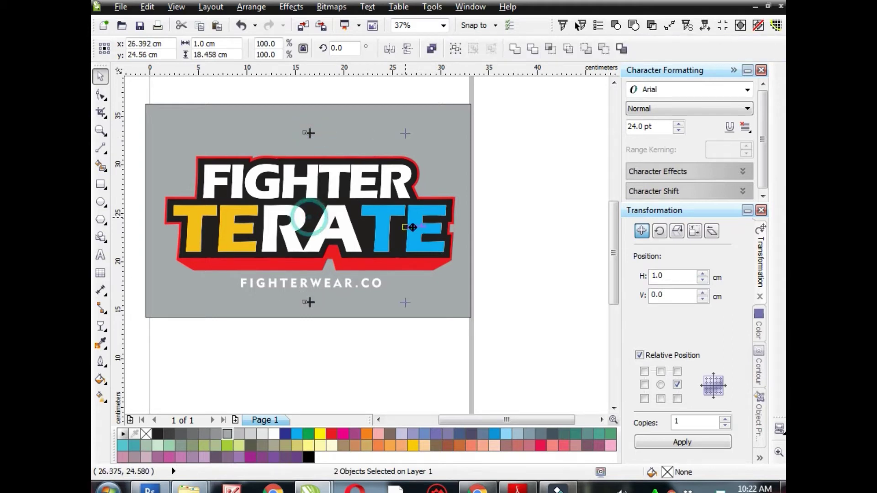
key(ctrl+z)
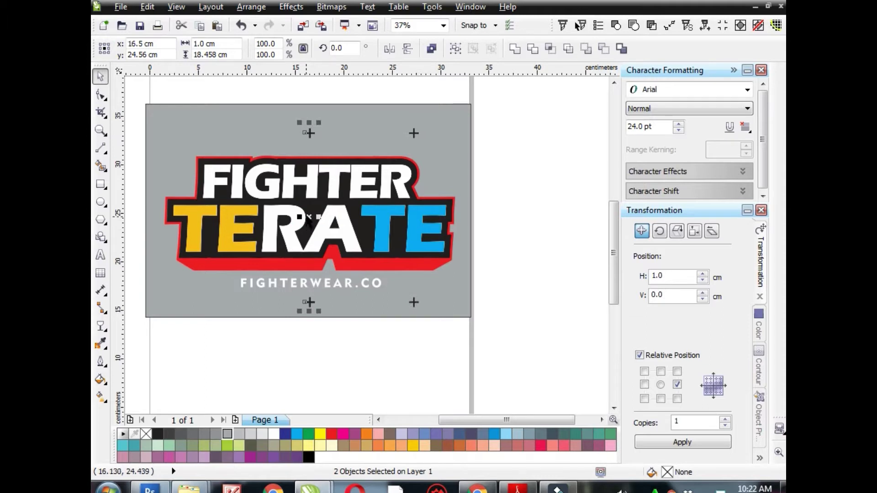
drag(310, 218, 223, 222)
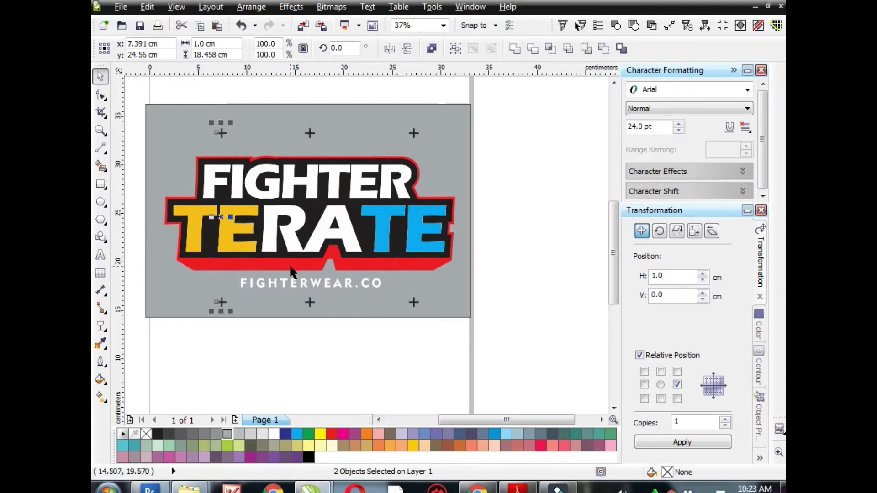
click(251, 352)
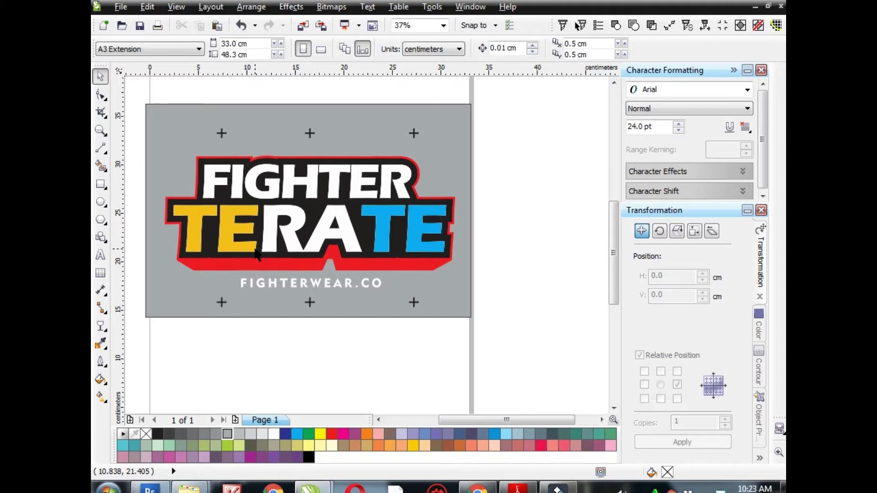
scroll(219, 240, down, 1)
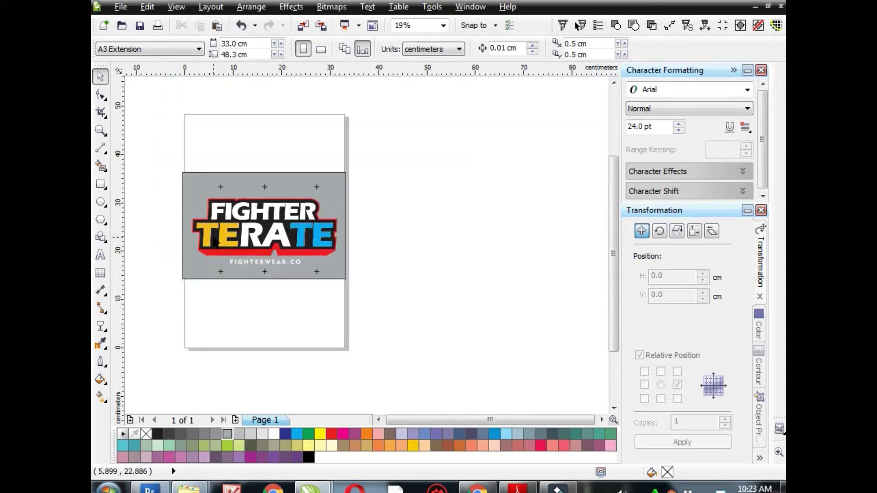
click(179, 157)
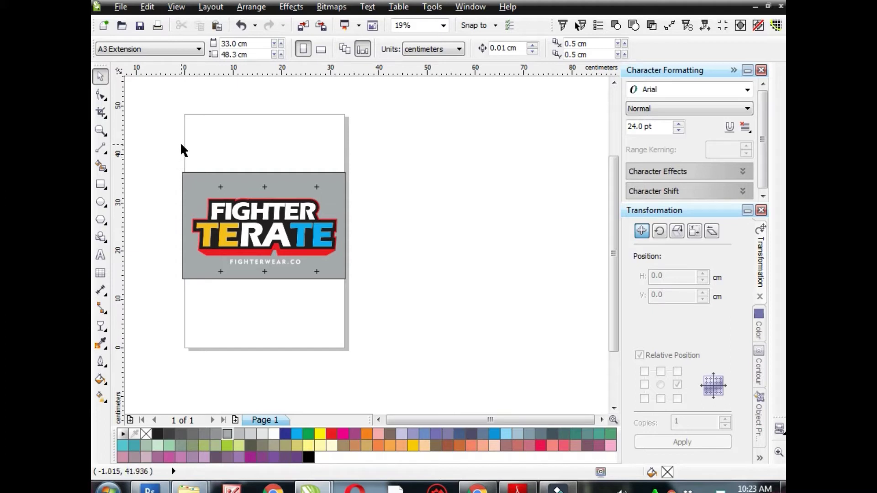
Select the logo with its crosses and apply the H 33.584 transformation repeatedly to make copies.
drag(163, 157, 434, 328)
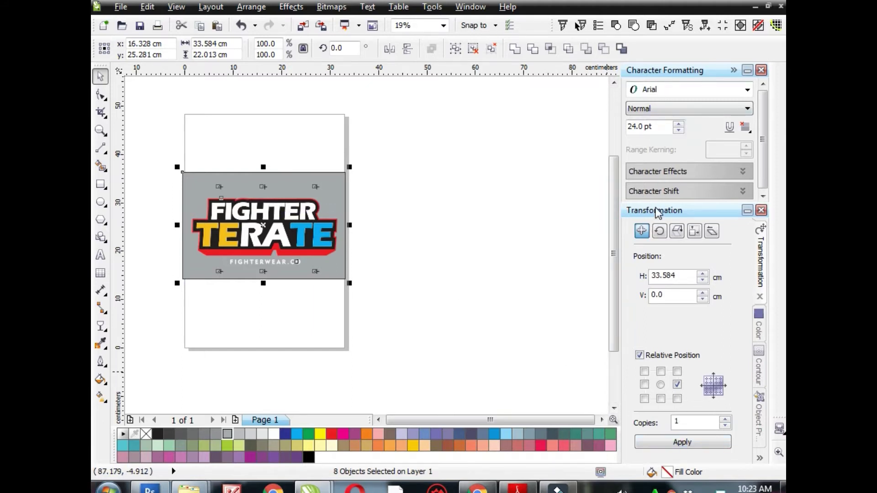
click(670, 447)
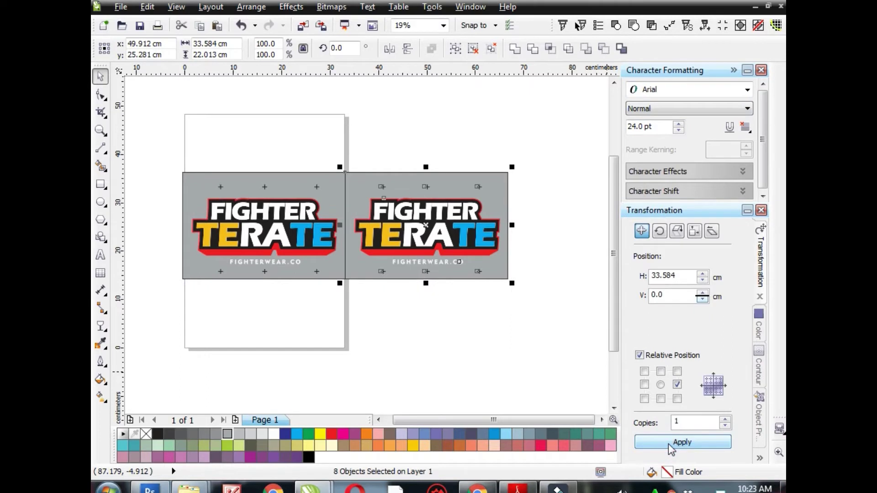
click(671, 443)
click(672, 443)
Select the whole strip of logo copies and move it above the page.
click(514, 388)
scroll(514, 387, down, 3)
scroll(583, 313, down, 2)
scroll(437, 283, up, 2)
scroll(336, 266, down, 2)
scroll(359, 268, up, 2)
scroll(359, 264, down, 2)
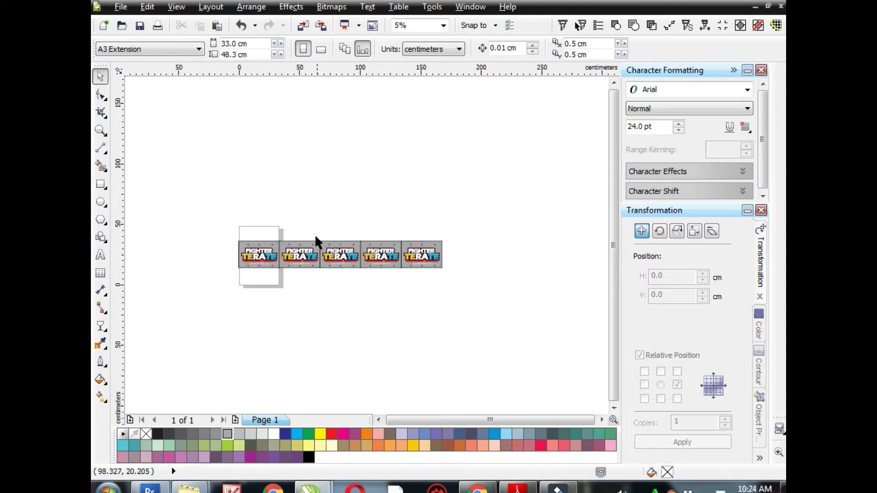
drag(225, 214, 485, 302)
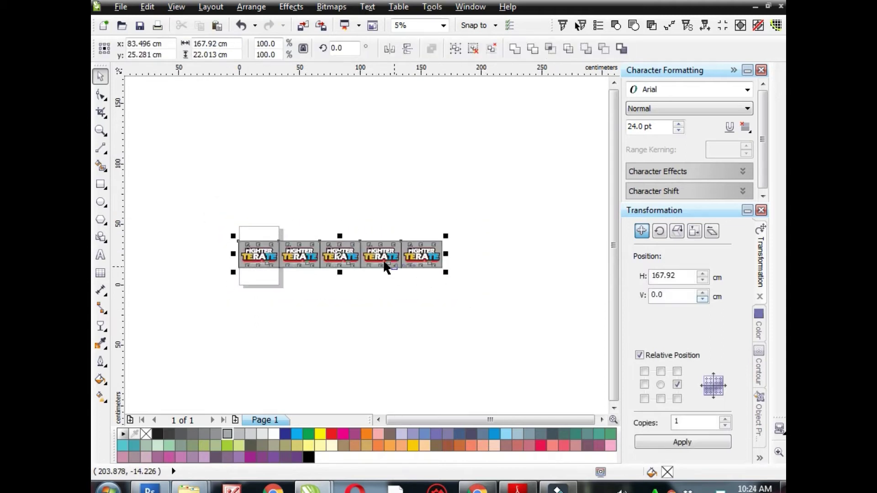
drag(385, 260, 403, 188)
click(382, 224)
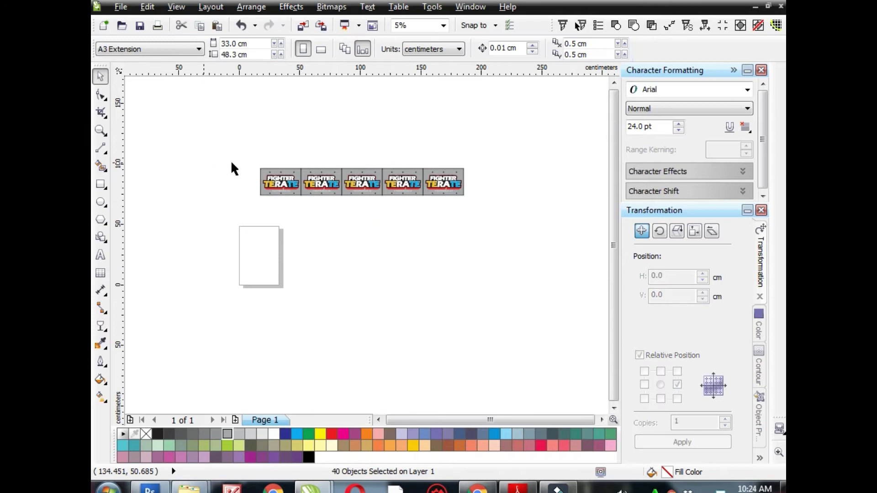
scroll(318, 215, up, 3)
scroll(319, 215, up, 4)
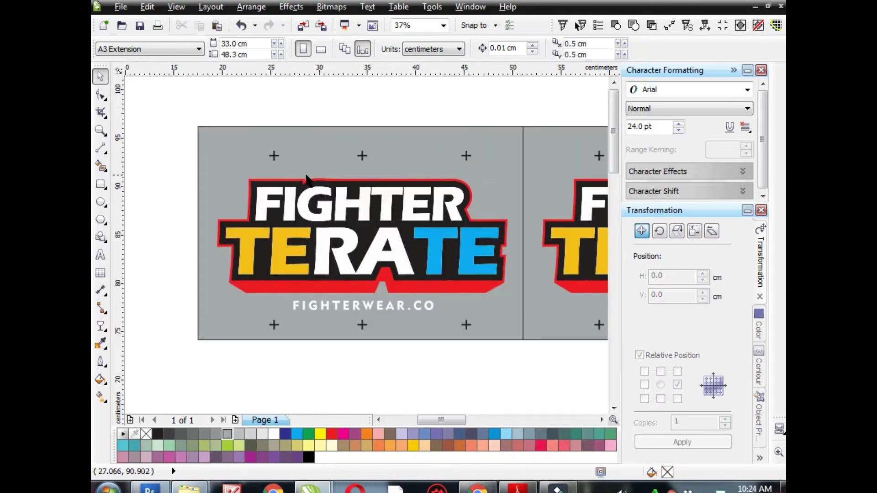
Inspect the first logo's letter shapes, undoing the accidental white recolour of the TE letters.
click(280, 255)
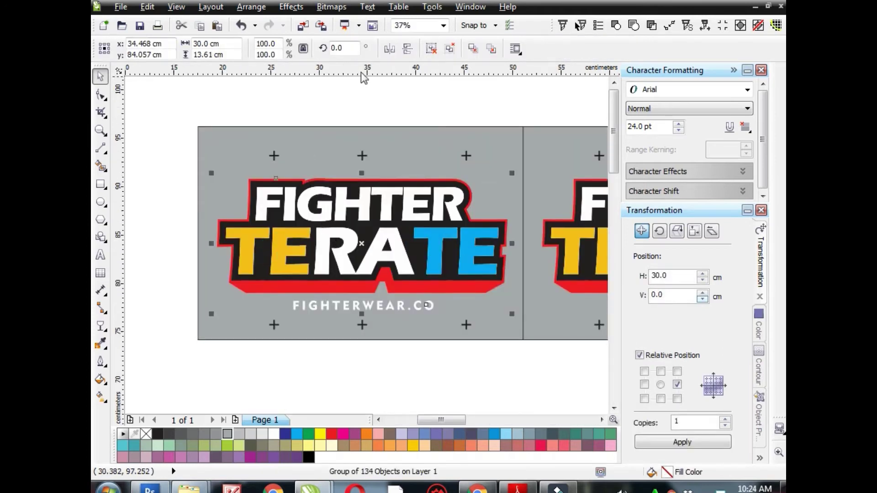
click(417, 83)
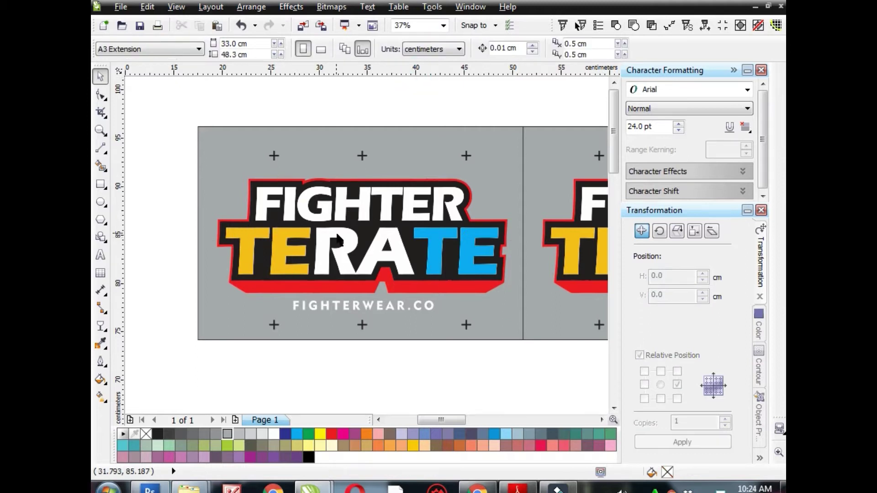
mouse_move(146, 199)
mouse_down()
mouse_move(252, 279)
mouse_move(168, 215)
mouse_up()
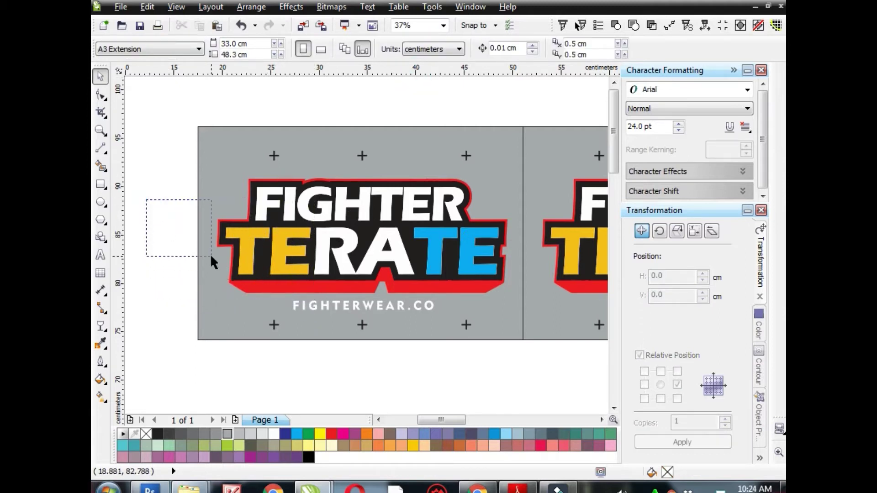
click(274, 261)
click(276, 261)
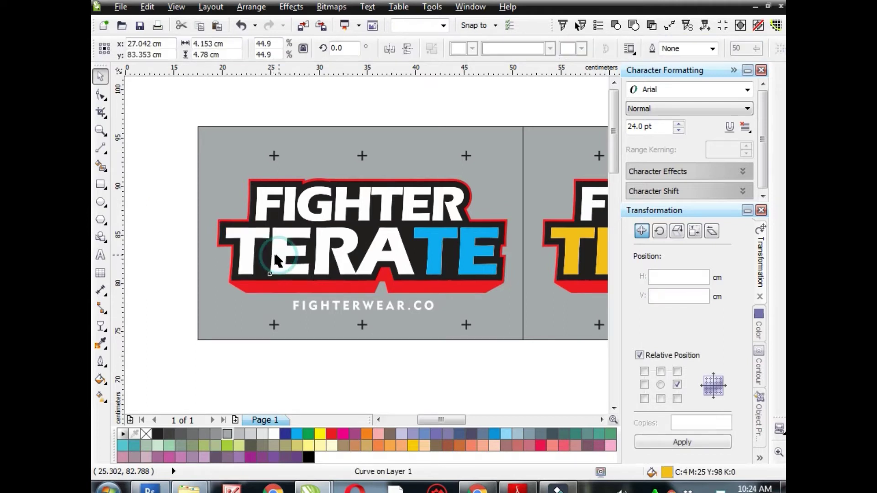
key(Escape)
drag(161, 205, 278, 282)
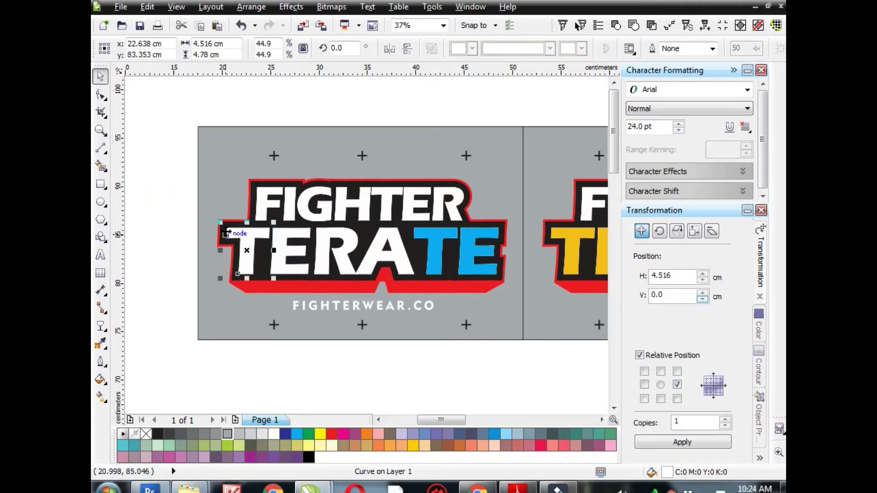
click(170, 197)
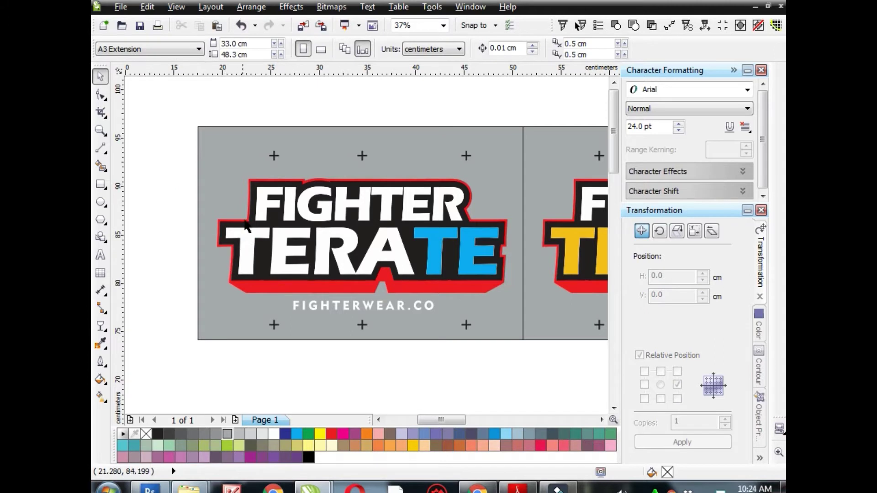
click(282, 246)
key(ctrl+z)
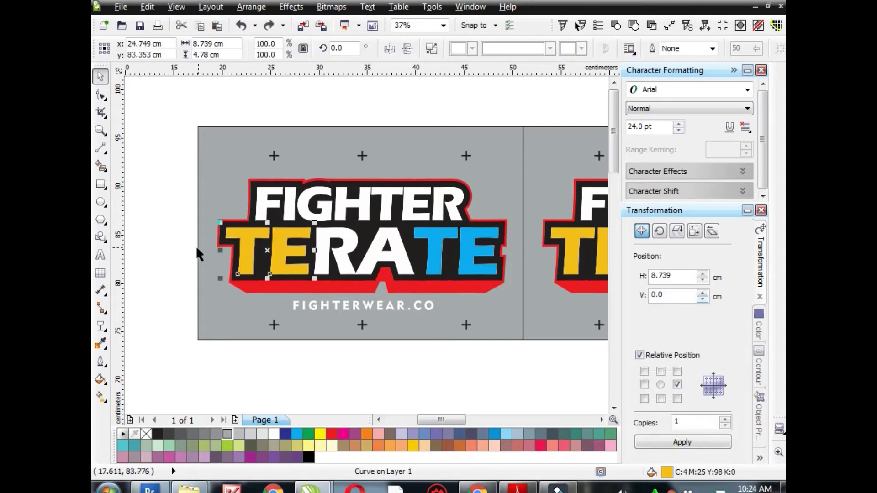
Select the TE, R and T letter shapes and the grey background one by one to identify them.
click(171, 252)
click(326, 258)
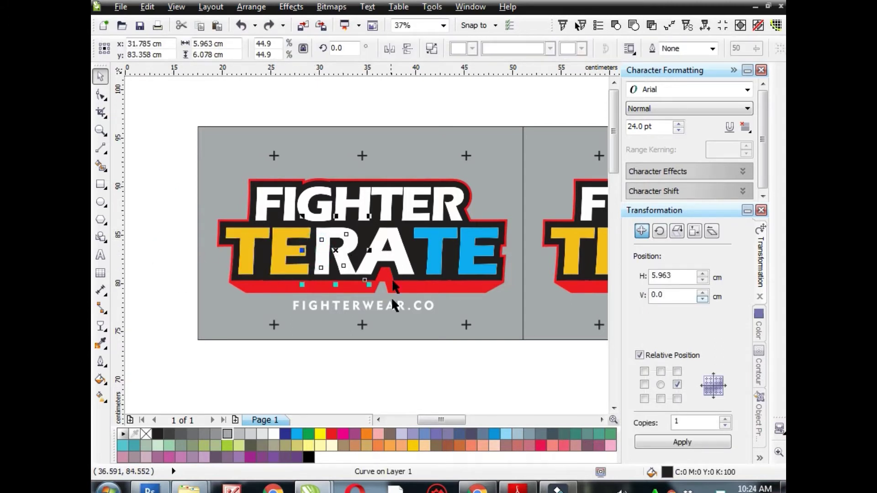
click(443, 364)
click(425, 246)
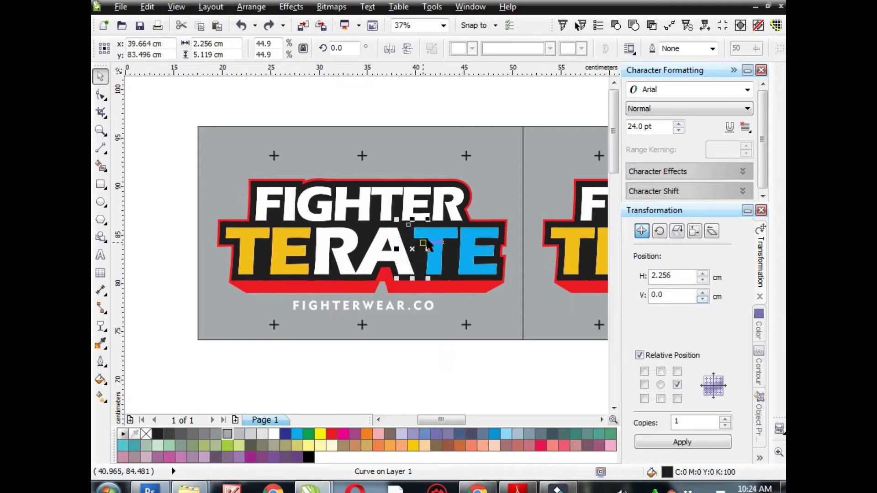
click(491, 180)
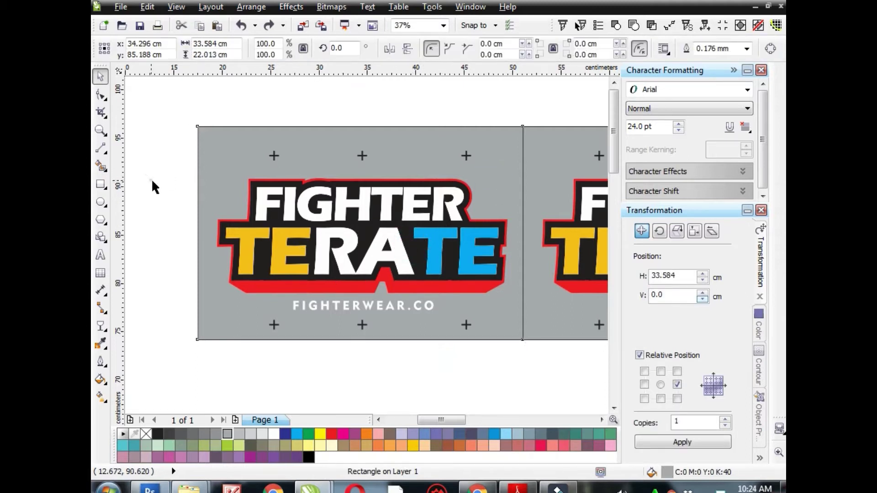
click(172, 179)
Select the white FIGHTER word, TERATE letters, FIGHTERWEAR.CO and the grey background together.
click(261, 204)
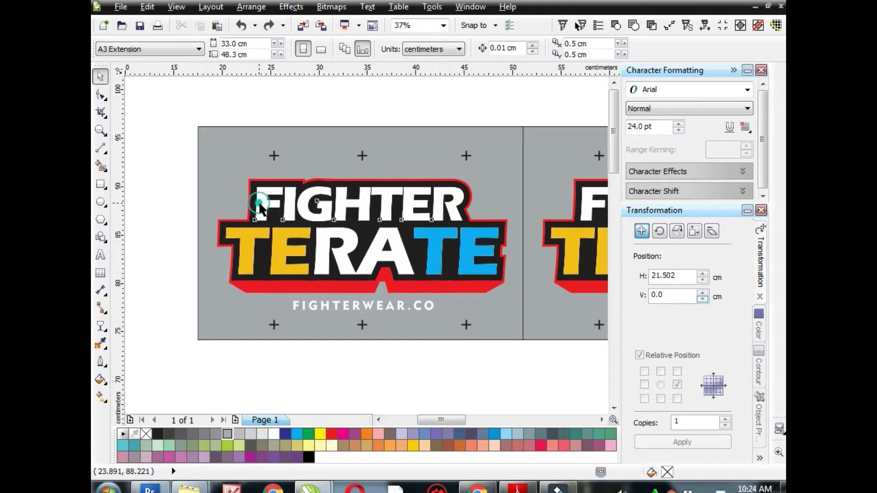
shift+click(342, 268)
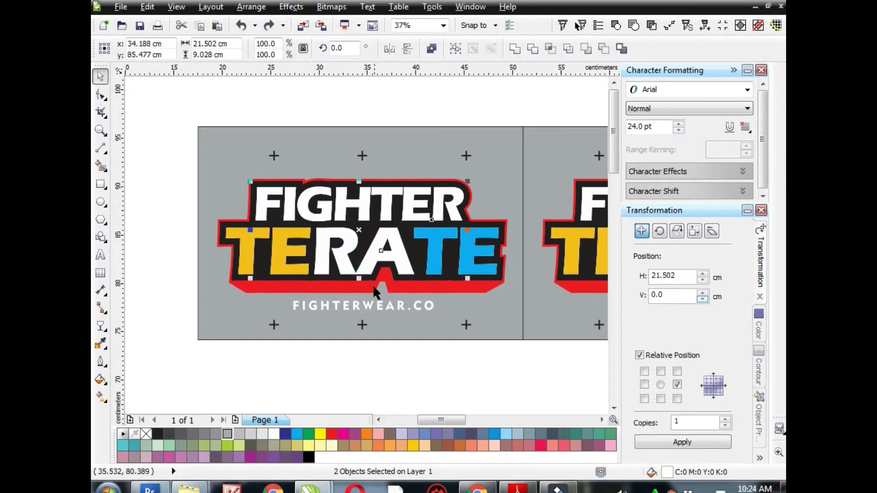
shift+click(357, 305)
shift+click(221, 305)
scroll(221, 304, down, 2)
Try moving selected parts of the first logo up-left, then undo the move.
scroll(215, 233, up, 1)
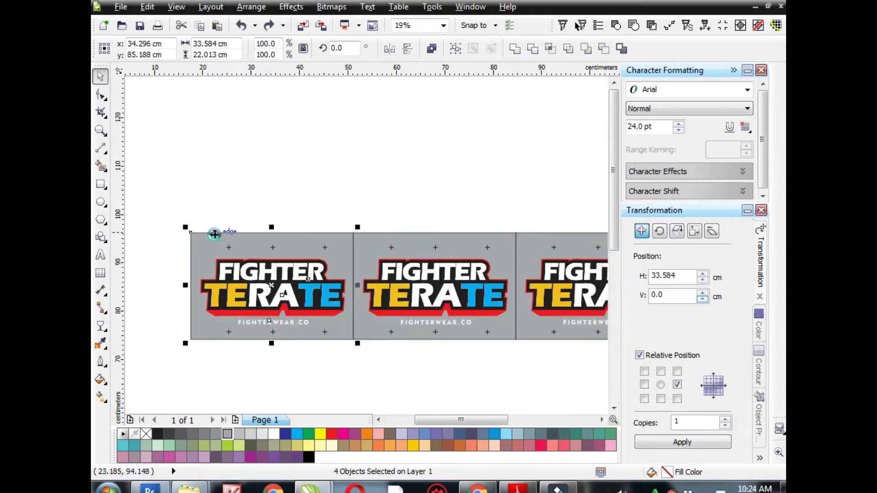
scroll(208, 199, up, 1)
drag(208, 199, 453, 278)
scroll(234, 132, down, 2)
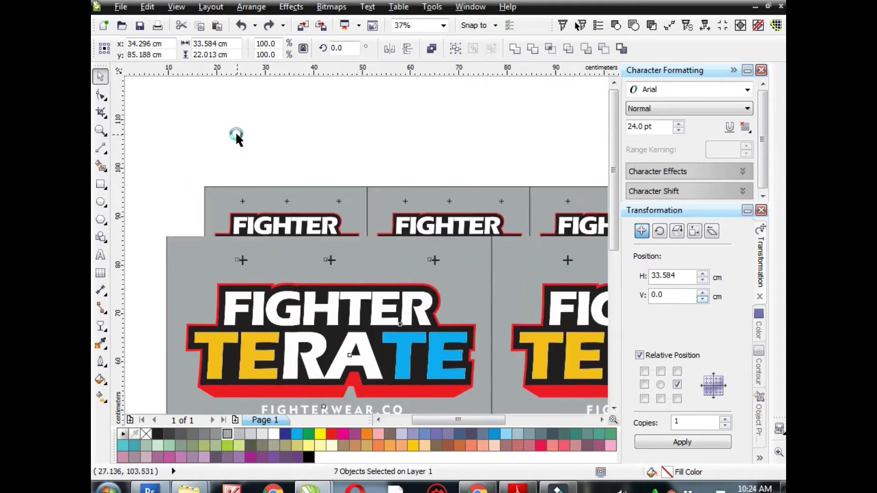
scroll(239, 266, up, 2)
drag(153, 295, 466, 378)
scroll(396, 283, down, 2)
drag(360, 250, 206, 108)
click(338, 137)
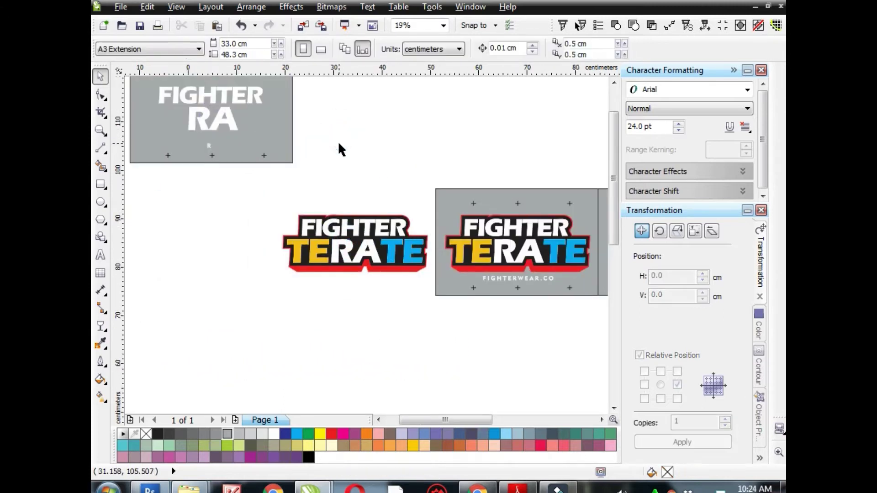
key(ctrl+z)
Move the white lettering and grey panel up-left, and delete the leftover coloured logo.
scroll(359, 285, up, 2)
drag(165, 259, 460, 281)
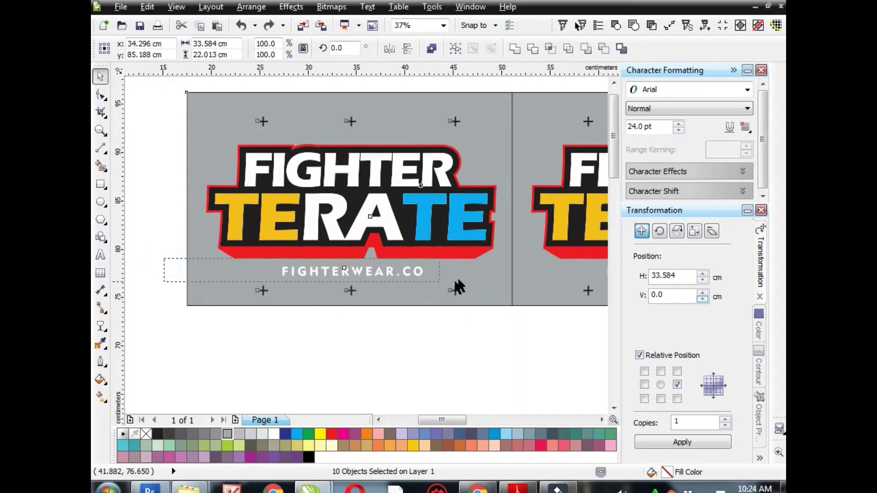
scroll(365, 286, up, 3)
scroll(391, 281, up, 3)
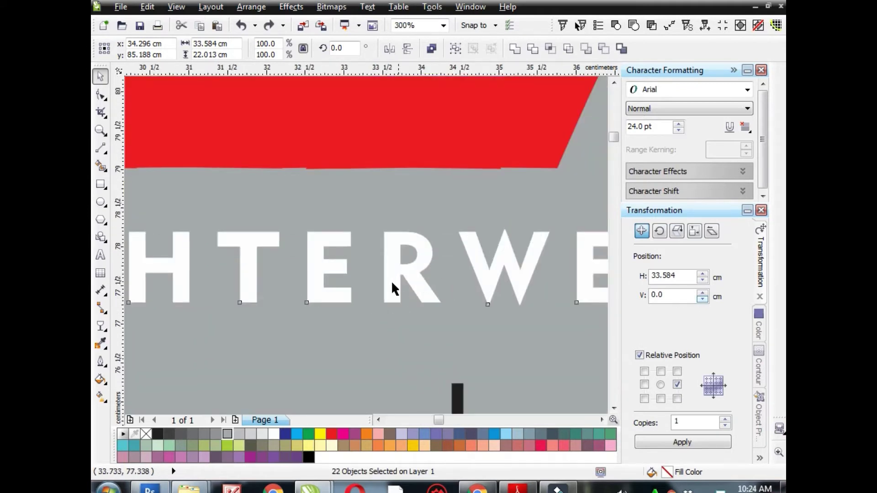
scroll(390, 279, down, 7)
scroll(380, 293, down, 3)
drag(380, 293, 315, 197)
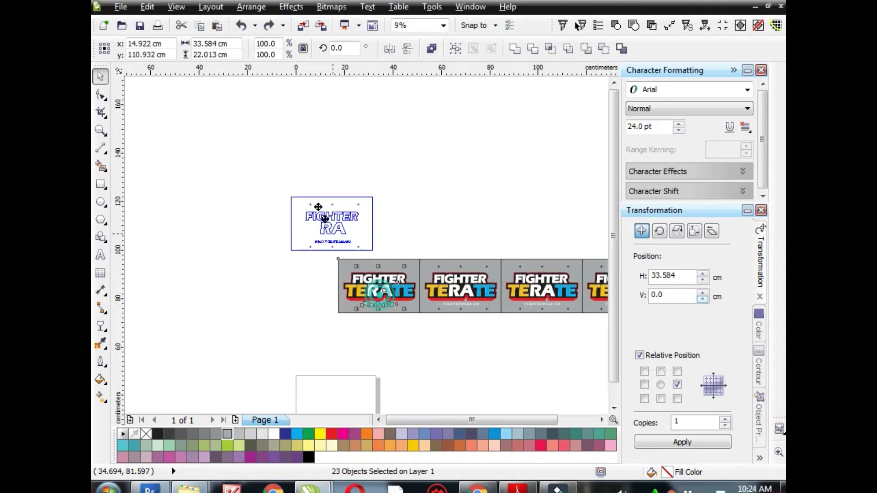
click(383, 180)
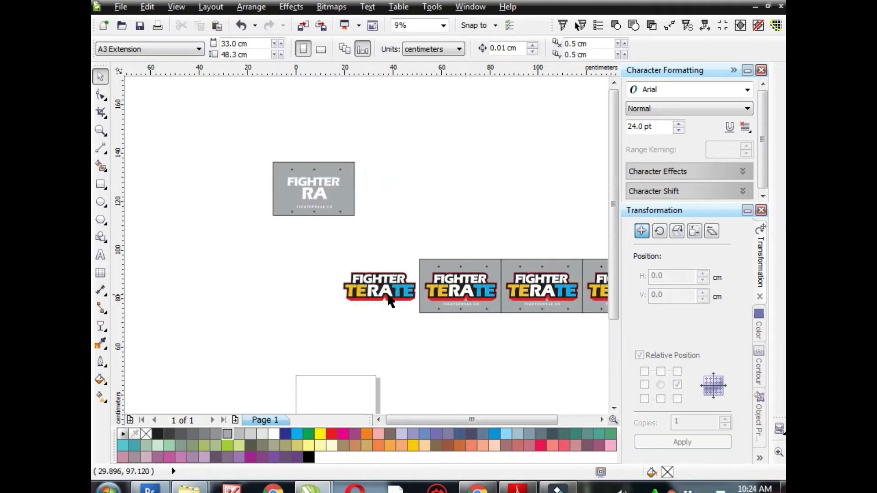
drag(311, 252, 422, 347)
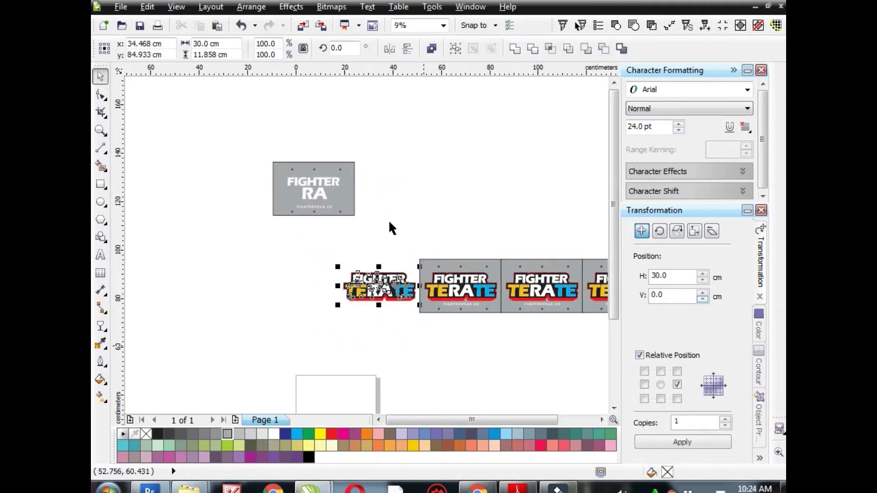
key(Delete)
Fill the FIGHTER RA lettering with black.
scroll(328, 194, up, 3)
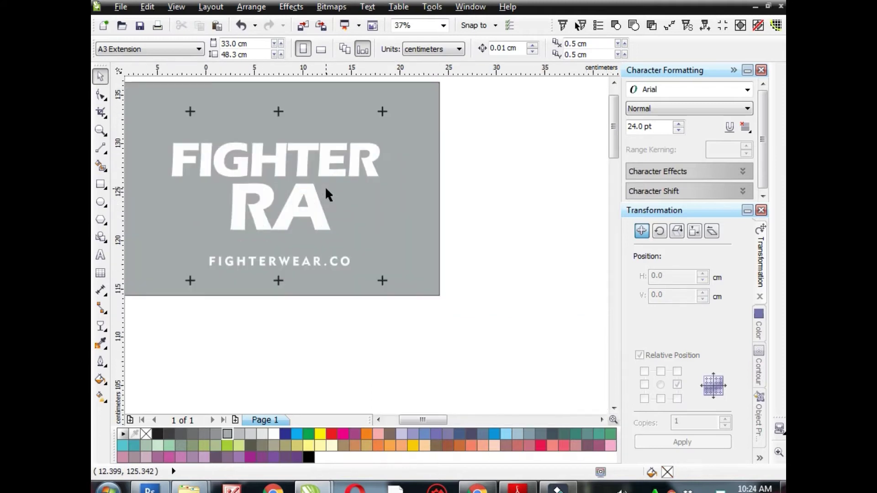
scroll(392, 192, down, 1)
click(392, 190)
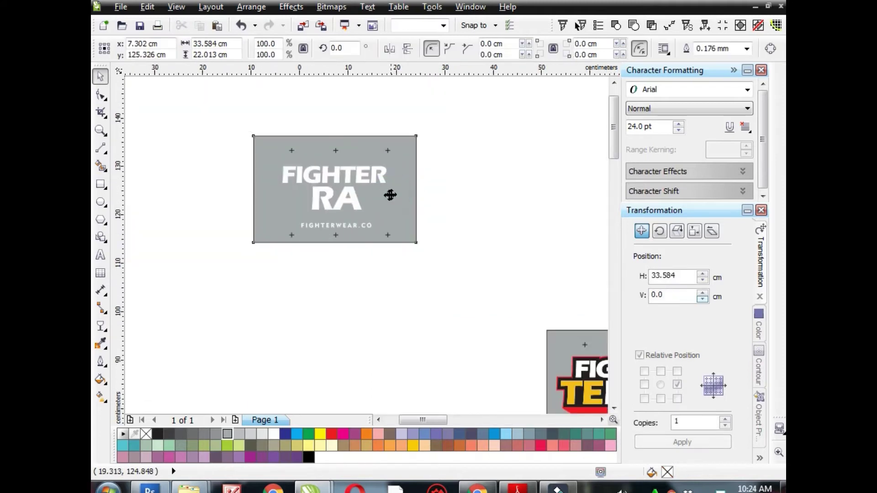
scroll(392, 193, up, 1)
scroll(343, 195, down, 1)
drag(199, 157, 392, 234)
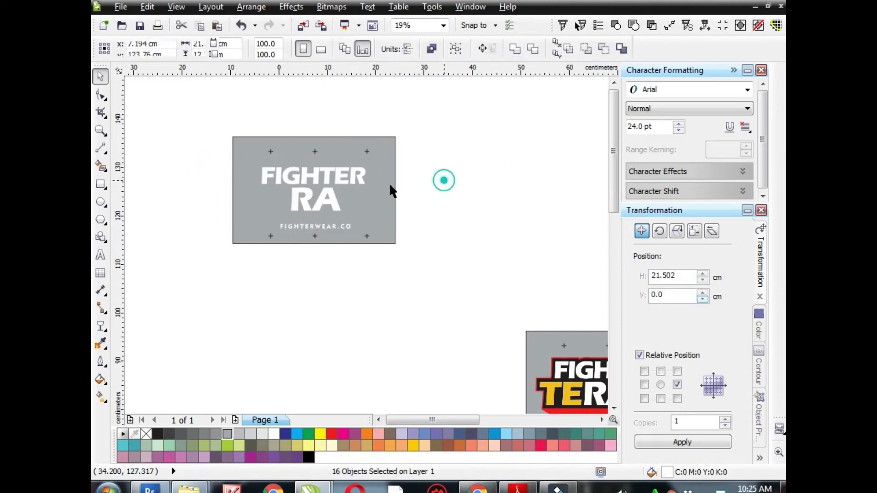
click(202, 157)
drag(201, 155, 404, 222)
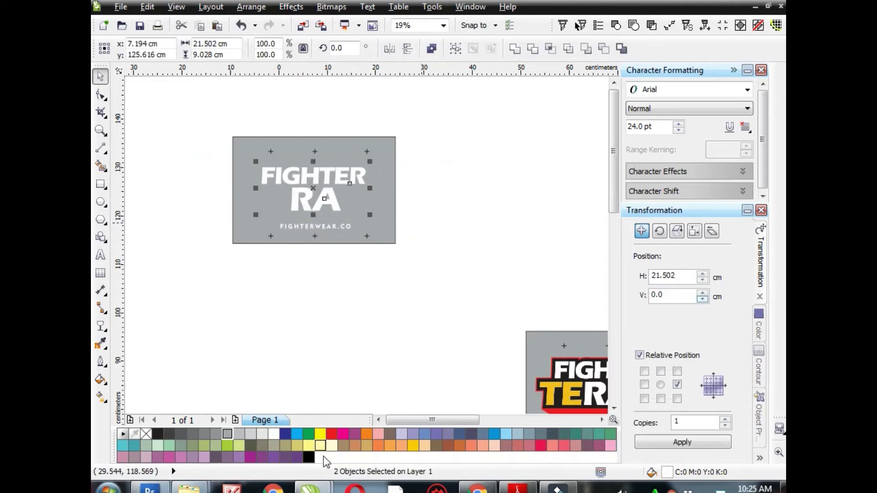
click(309, 458)
Colour the FIGHTERWEAR.CO letters black.
scroll(230, 206, up, 2)
click(196, 215)
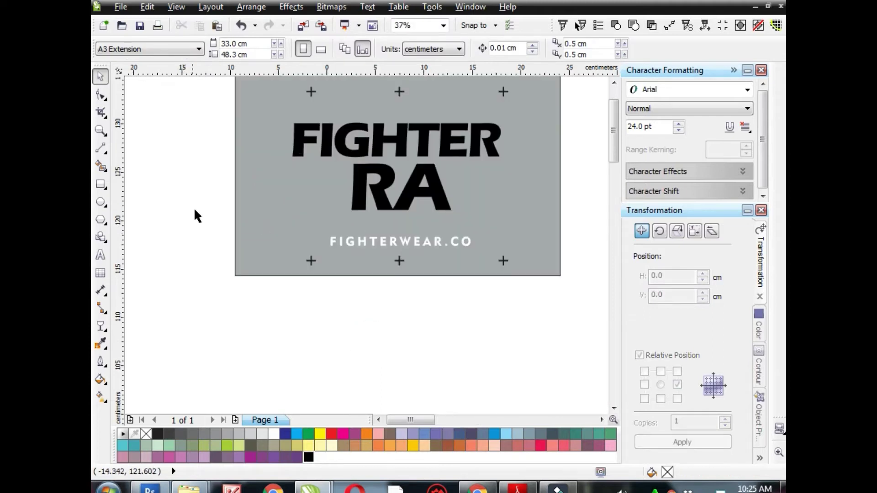
drag(204, 221, 491, 263)
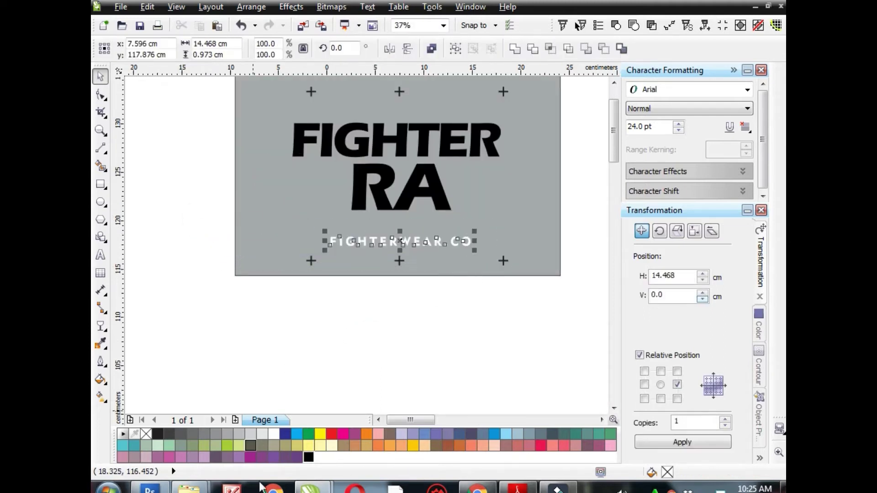
click(311, 458)
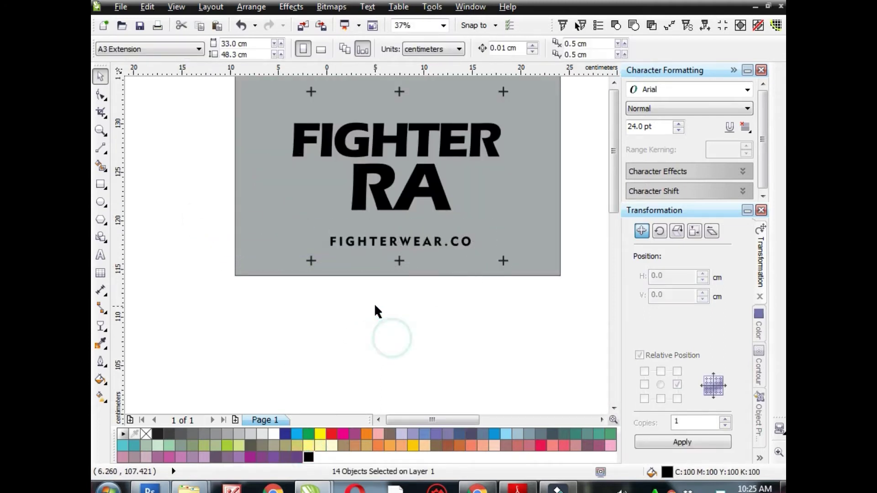
click(390, 335)
scroll(374, 303, down, 2)
scroll(438, 215, up, 2)
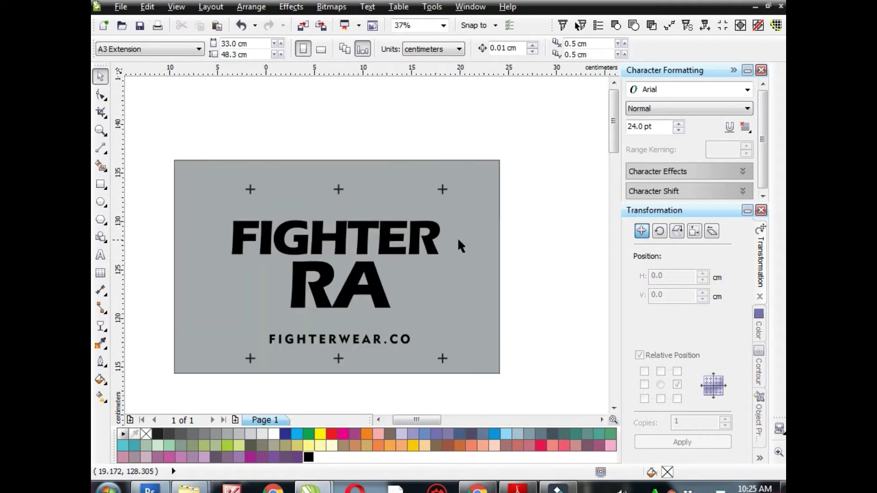
Delete the grey background rectangle and select the whole FIGHTER RA artwork.
click(462, 262)
key(Delete)
mouse_move(187, 199)
mouse_down()
mouse_move(354, 297)
mouse_move(511, 330)
mouse_up()
scroll(274, 238, down, 3)
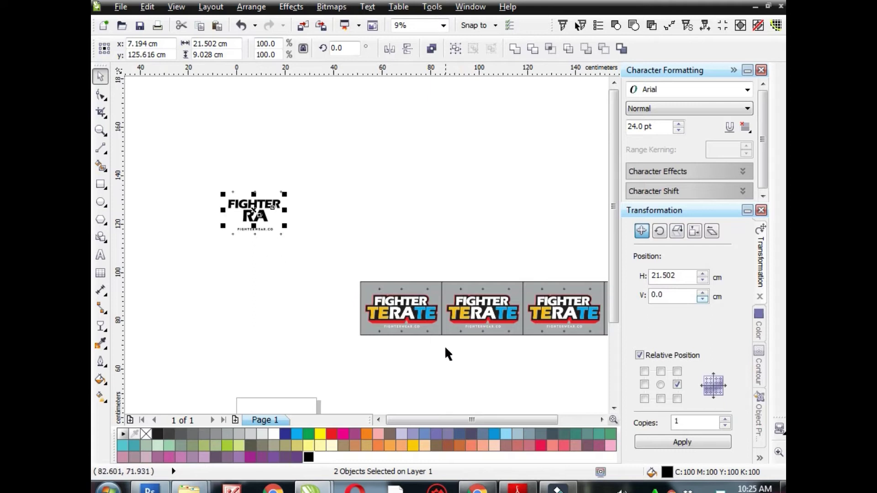
Combine the FIGHTER RA lettering into one curve and give it a 0.5 mm outline.
scroll(385, 310, up, 1)
scroll(379, 297, up, 1)
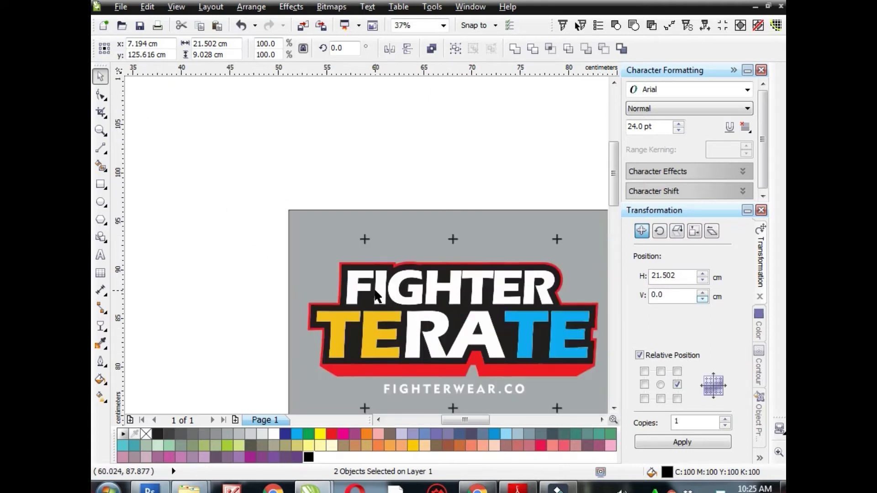
scroll(374, 294, up, 1)
scroll(375, 297, down, 3)
scroll(248, 192, up, 2)
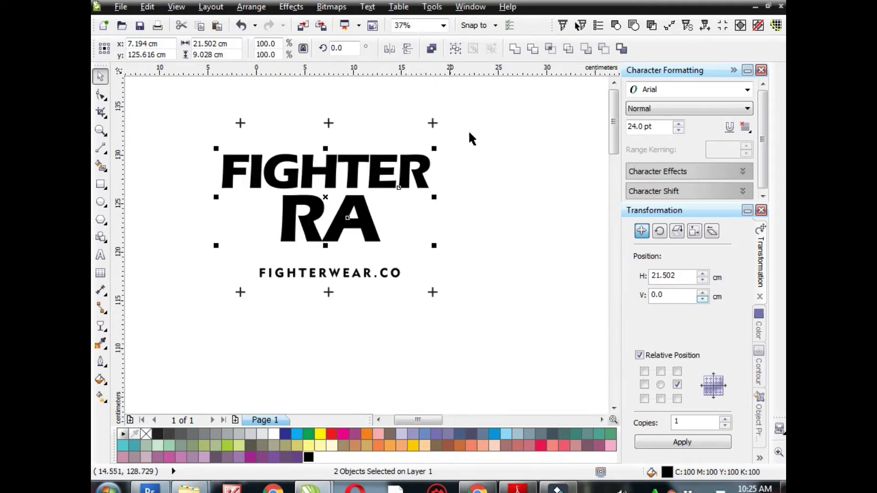
click(514, 49)
click(712, 49)
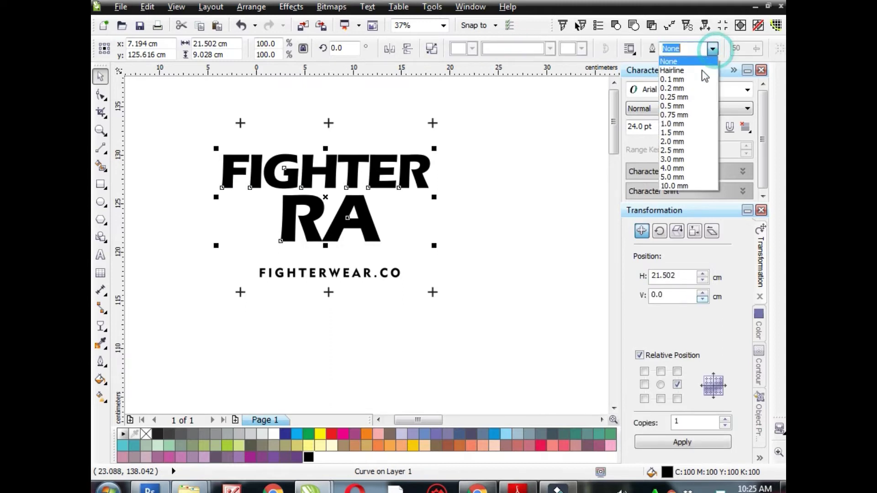
click(685, 106)
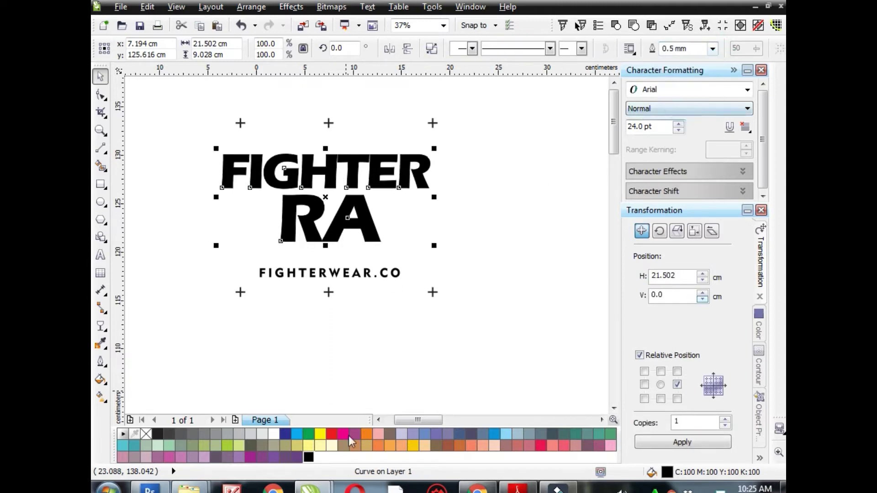
Group the FIGHTER RA artwork together with its registration marks.
click(378, 356)
drag(176, 93, 498, 349)
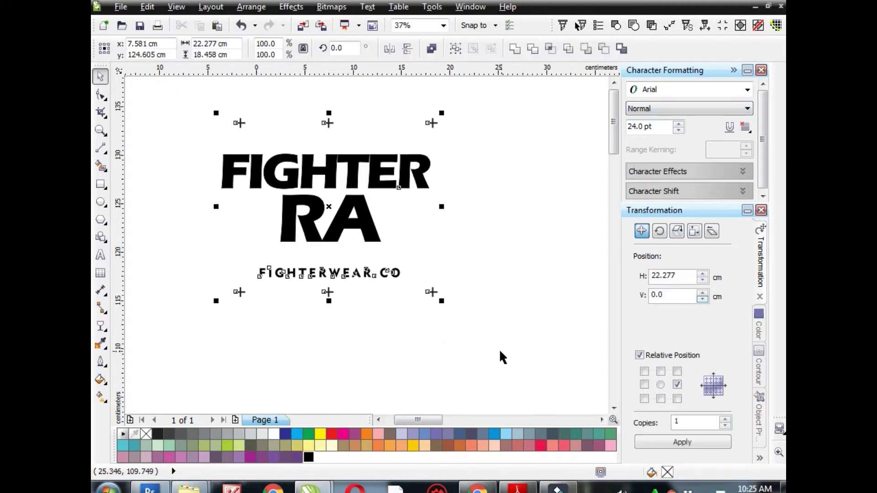
key(ctrl+g)
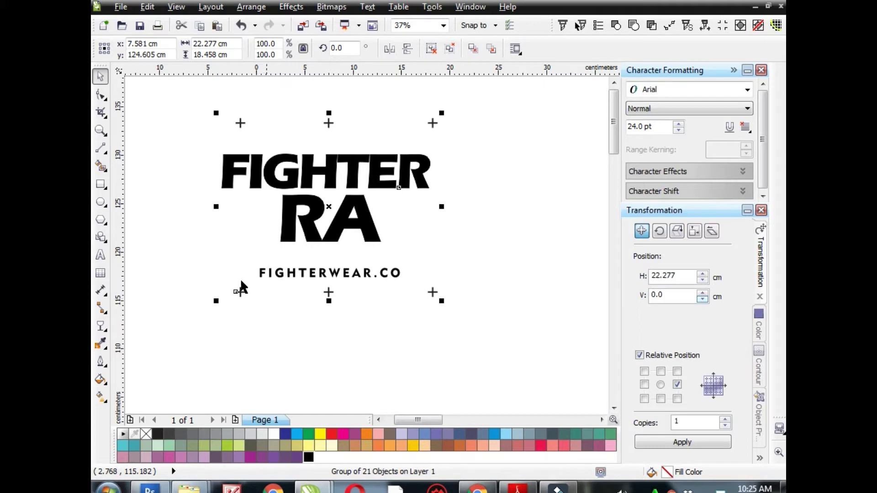
click(100, 255)
Add the text label '1. depan putih' beside the top-left registration mark.
scroll(233, 121, up, 4)
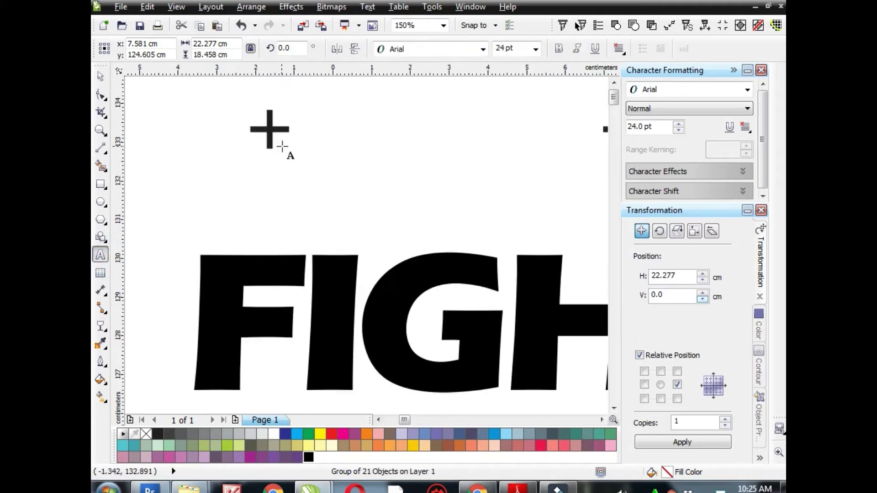
click(296, 148)
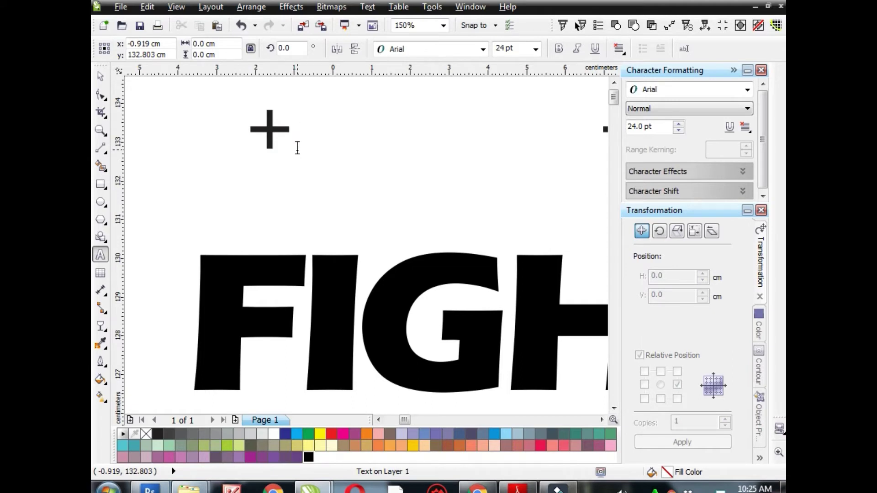
text(dep)
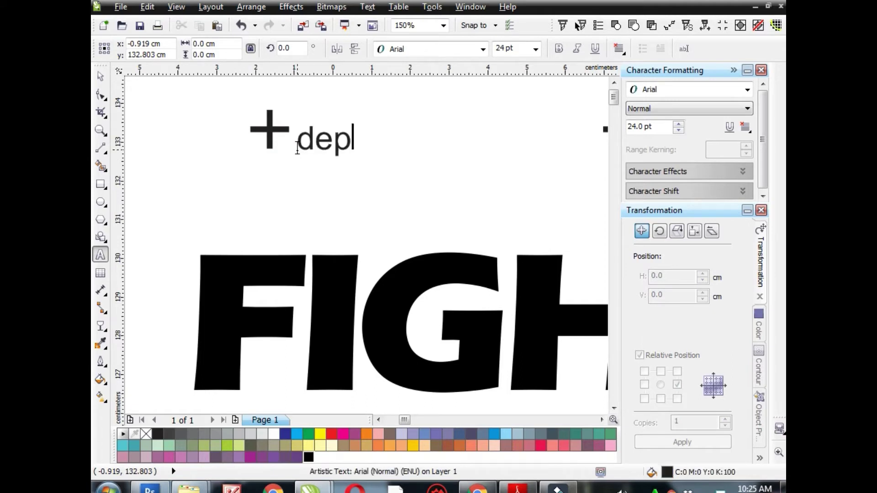
text(an puti)
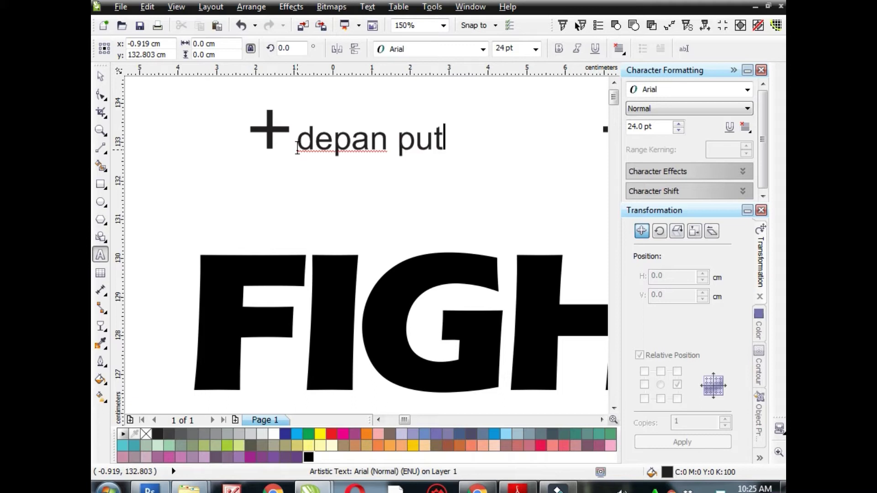
text(h)
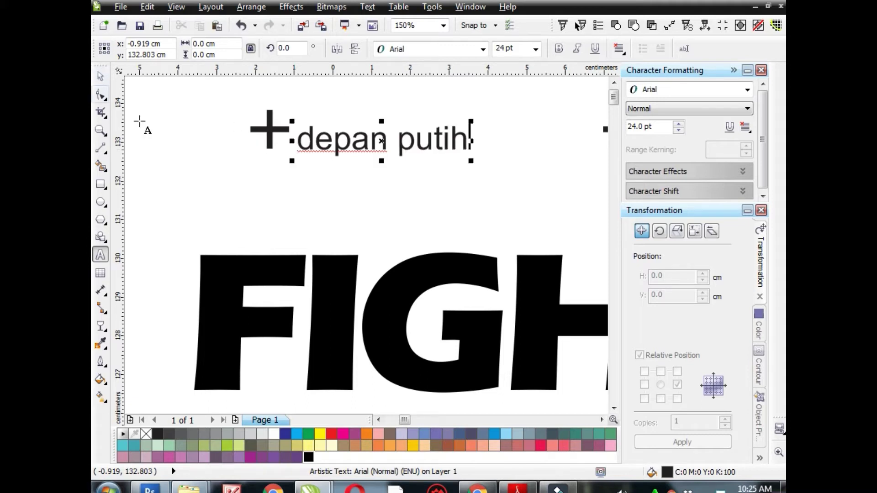
click(299, 142)
text(1.)
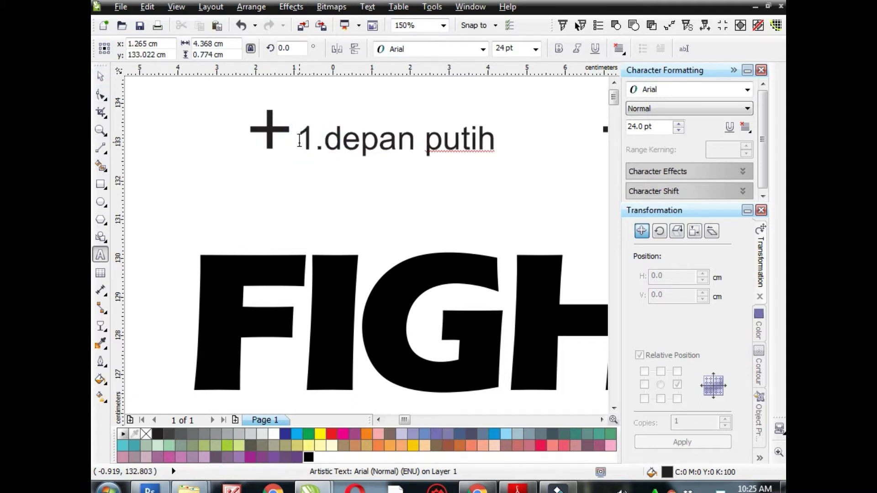
click(101, 76)
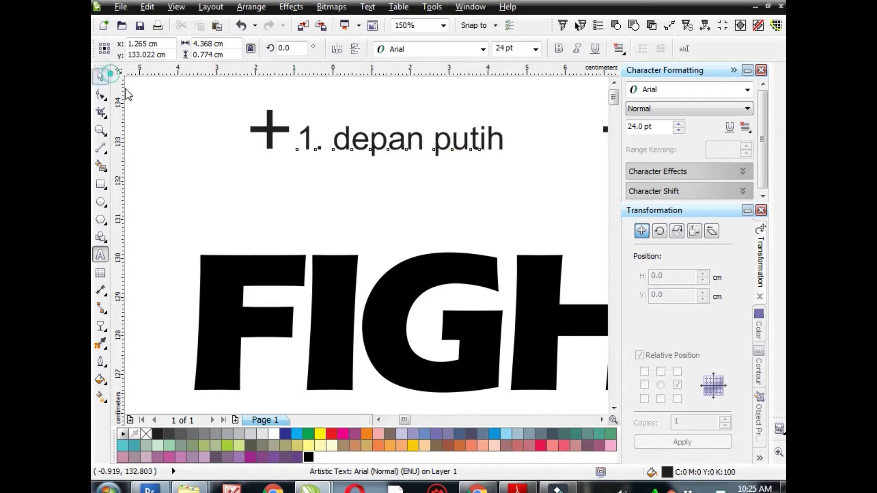
Select the new label together with the FIGHTER RA artwork.
click(144, 101)
scroll(181, 136, down, 2)
scroll(182, 136, down, 1)
drag(157, 100, 454, 329)
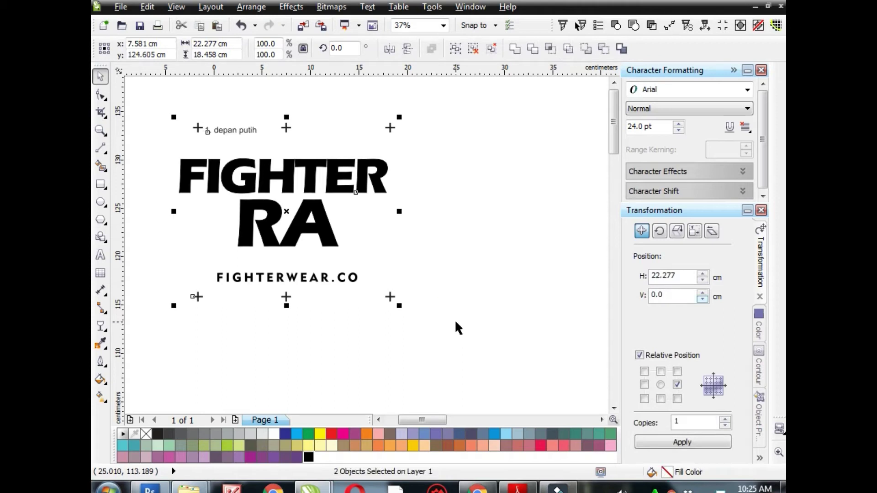
Group the '1. depan putih' label with the FIGHTER RA artwork.
key(ctrl+g)
scroll(283, 253, down, 3)
scroll(334, 243, up, 2)
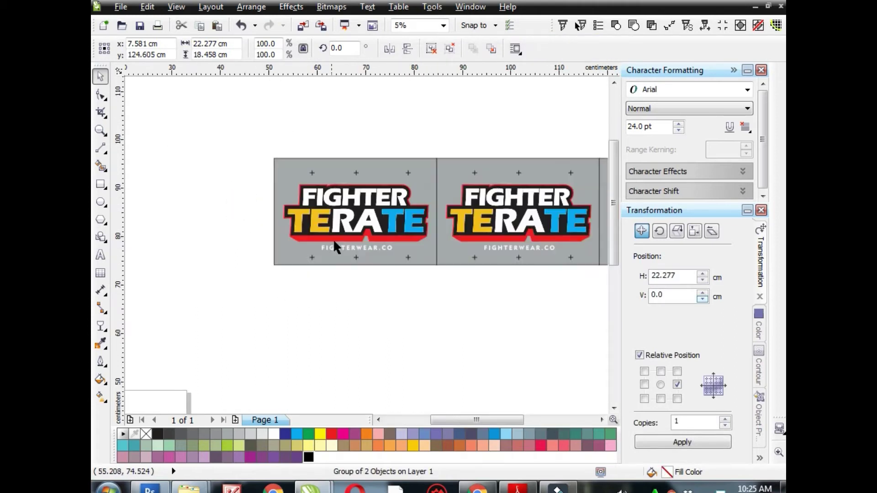
scroll(333, 243, up, 1)
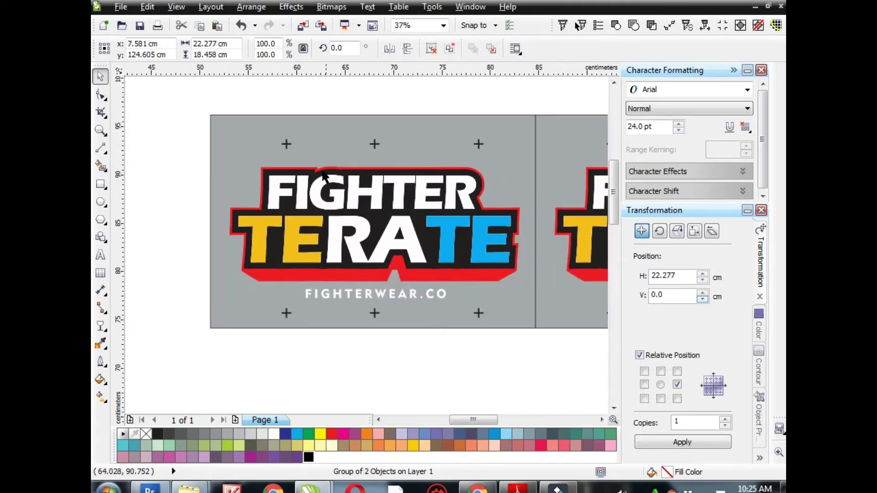
scroll(269, 197, up, 1)
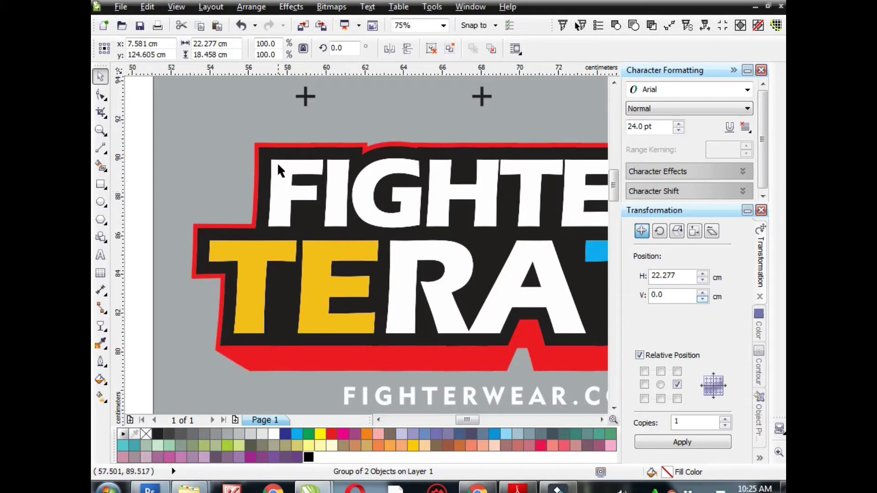
scroll(267, 178, down, 1)
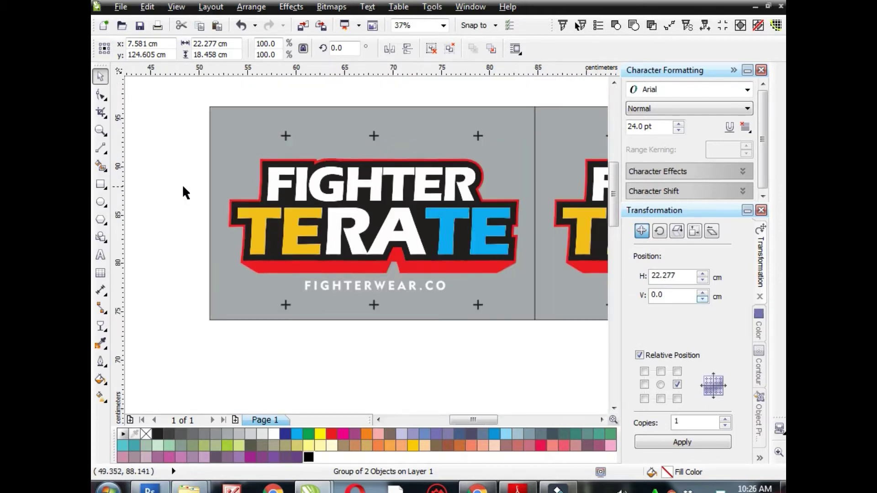
Ungroup the first coloured FIGHTER TERATE logo and select its TERATE lettering.
click(163, 193)
drag(354, 241, 547, 257)
click(437, 268)
click(426, 49)
click(402, 97)
click(297, 182)
click(176, 170)
scroll(289, 178, up, 2)
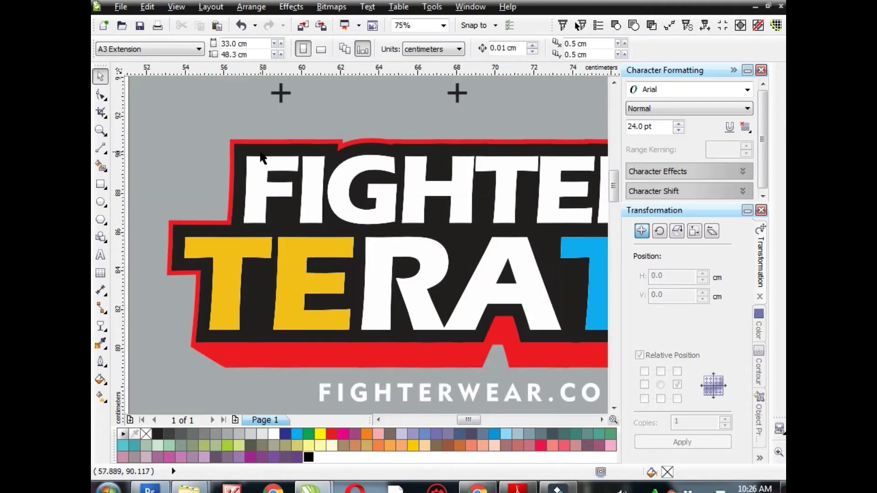
scroll(274, 198, down, 2)
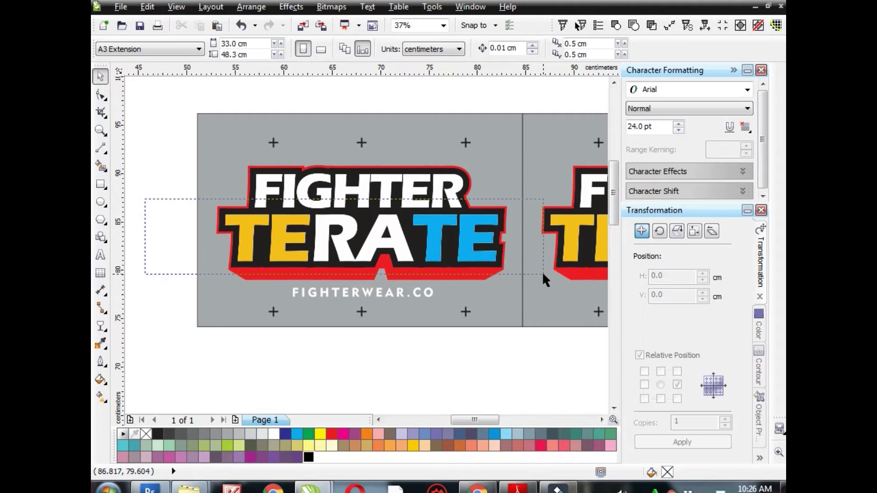
drag(448, 277, 541, 271)
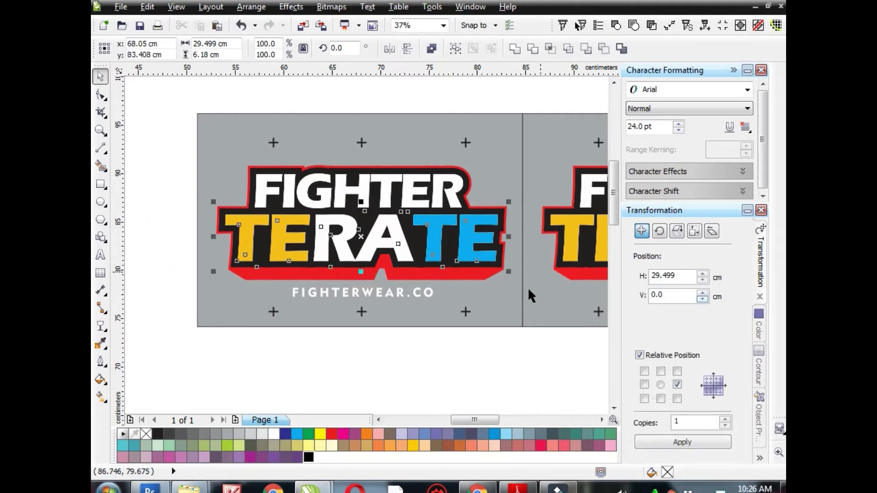
Fill the TERATE letters white and combine the upper letter shapes into one curve.
click(273, 434)
click(151, 172)
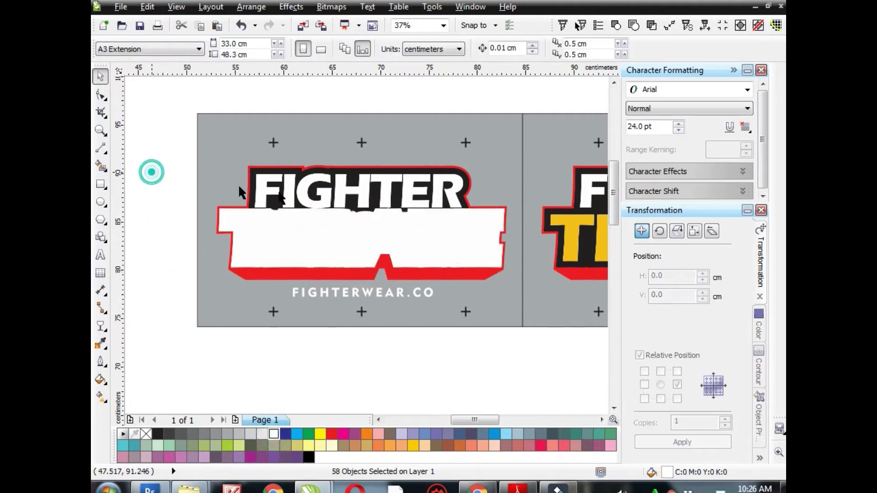
drag(177, 158, 499, 238)
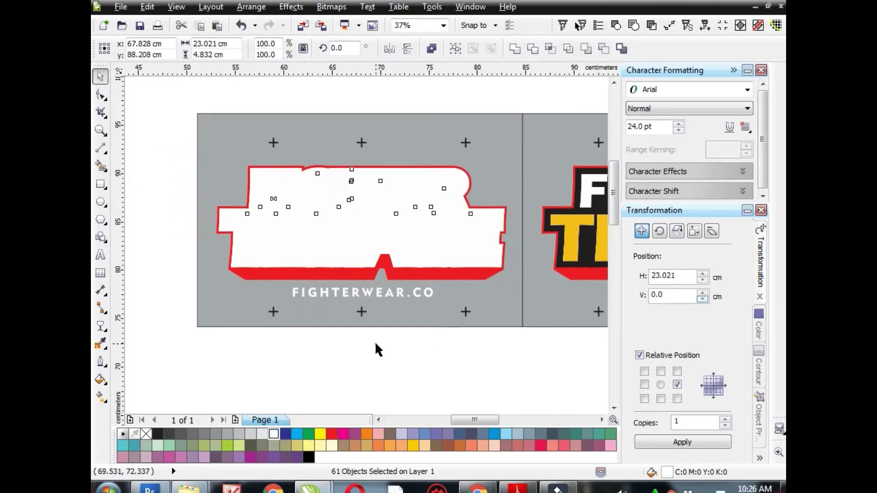
key(ctrl+l)
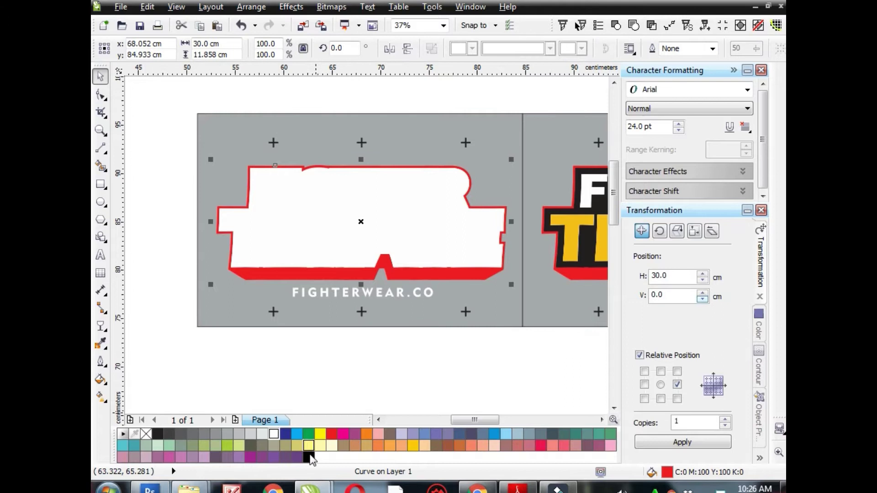
Make the red outline shape black, delete the grey background, and group the silhouette with its marks.
click(308, 457)
click(360, 359)
click(398, 310)
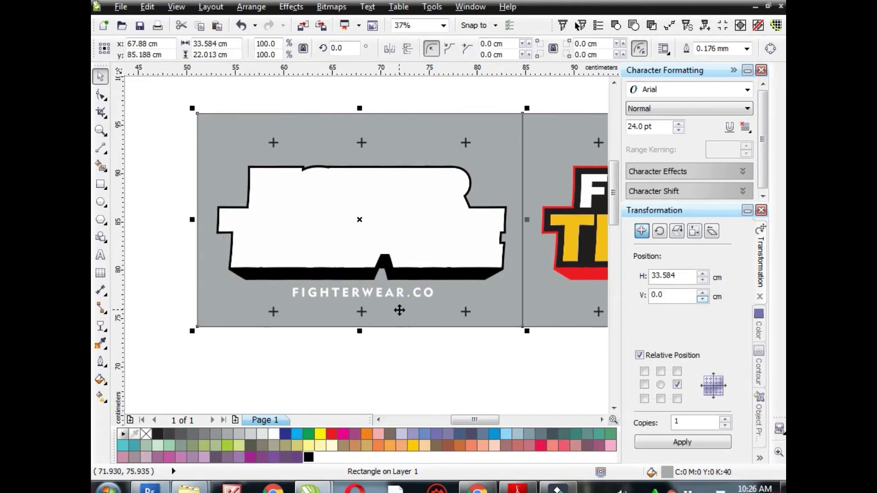
key(Delete)
mouse_move(190, 116)
mouse_down()
mouse_move(432, 338)
mouse_move(548, 377)
mouse_up()
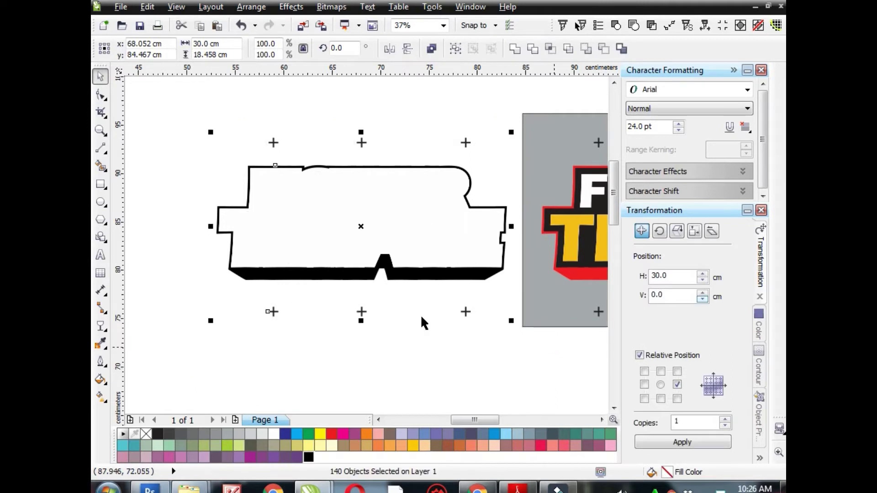
key(ctrl+g)
click(100, 255)
Add the label '2. merah depn' beside the registration mark and convert it to curves.
scroll(273, 144, up, 5)
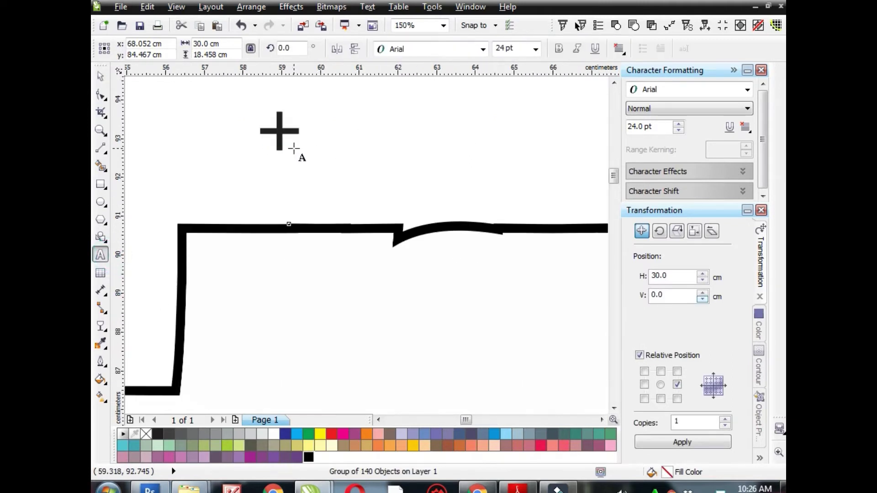
click(301, 146)
text(2. merah)
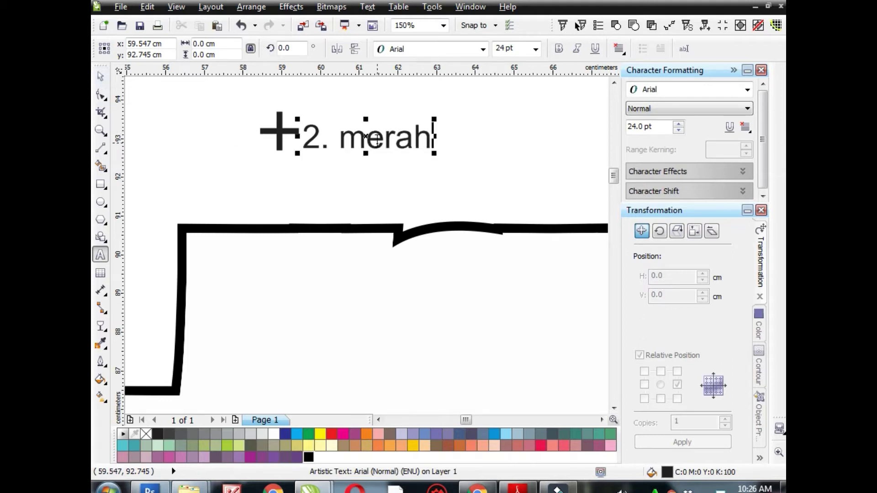
text( depn)
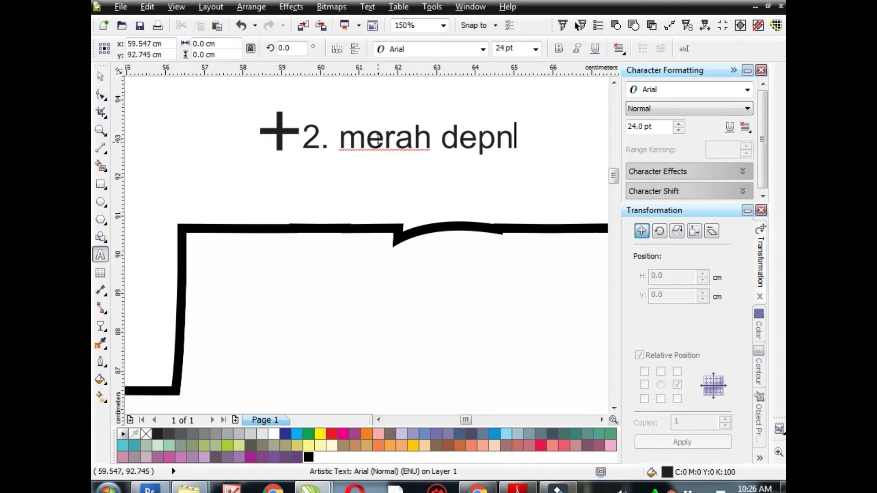
click(101, 76)
key(ctrl+q)
Group the label with the white silhouette tag outline.
scroll(322, 157, down, 3)
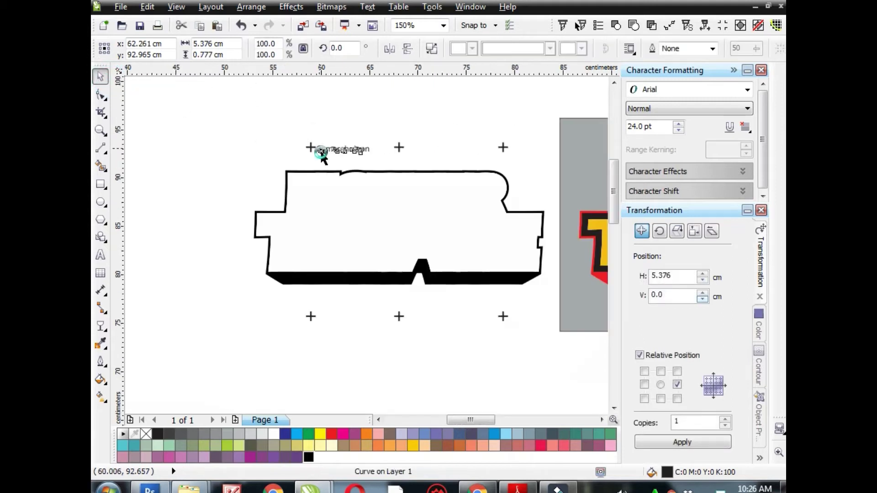
scroll(322, 157, down, 5)
drag(229, 121, 447, 284)
key(ctrl+g)
Move the labelled tag outline up and out of the way.
click(421, 285)
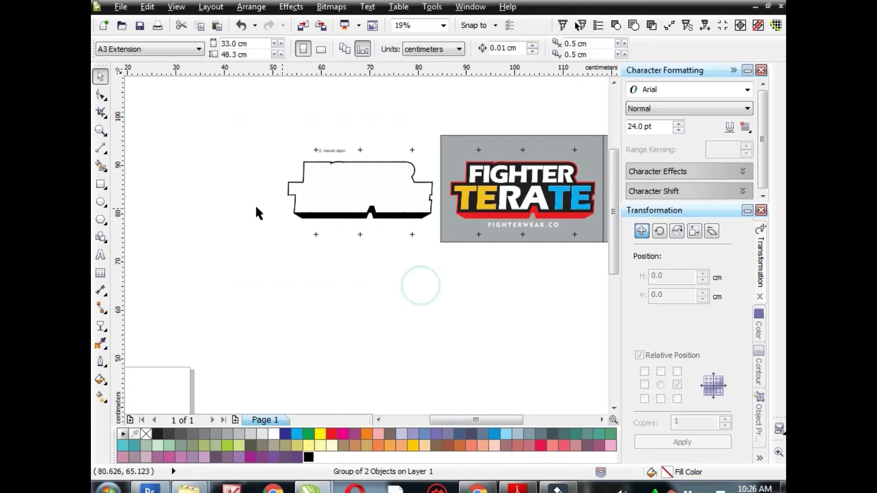
scroll(256, 212, down, 1)
scroll(285, 190, down, 1)
scroll(285, 189, up, 1)
click(307, 201)
drag(306, 201, 239, 101)
click(347, 253)
Ungroup the next FIGHTER TERATE logo copy and marquee-select its lettering pieces.
scroll(397, 228, up, 2)
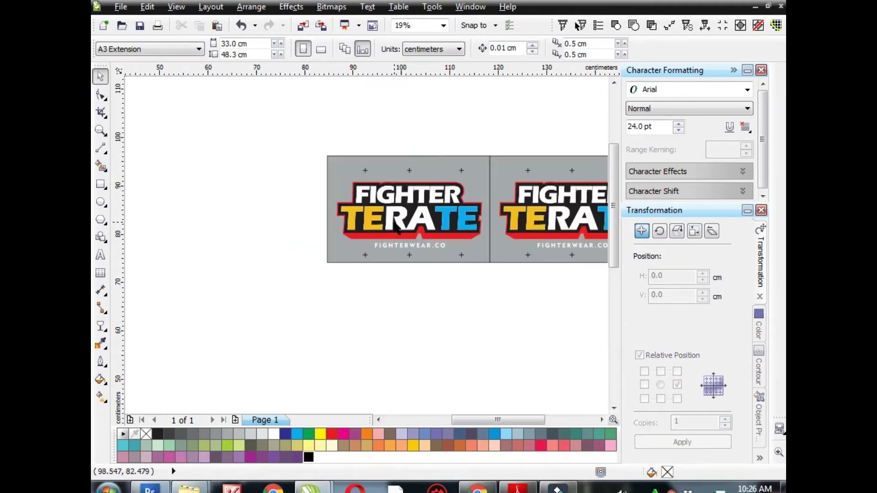
scroll(417, 223, up, 2)
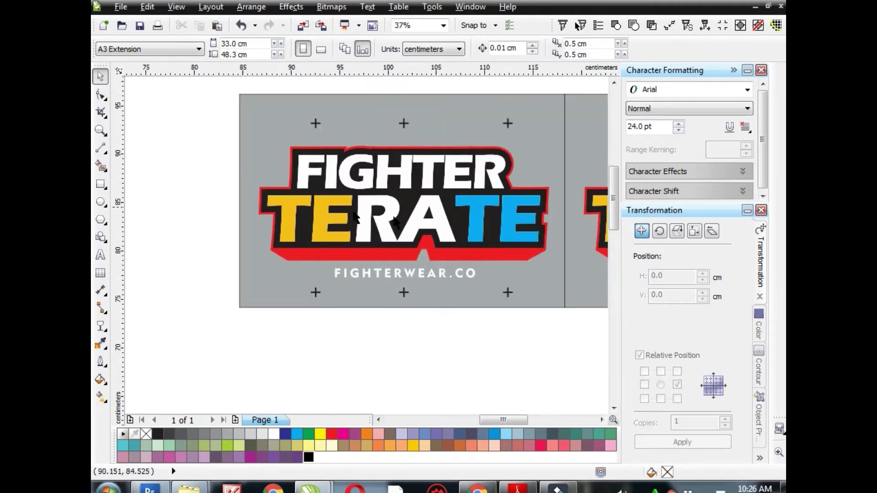
click(248, 201)
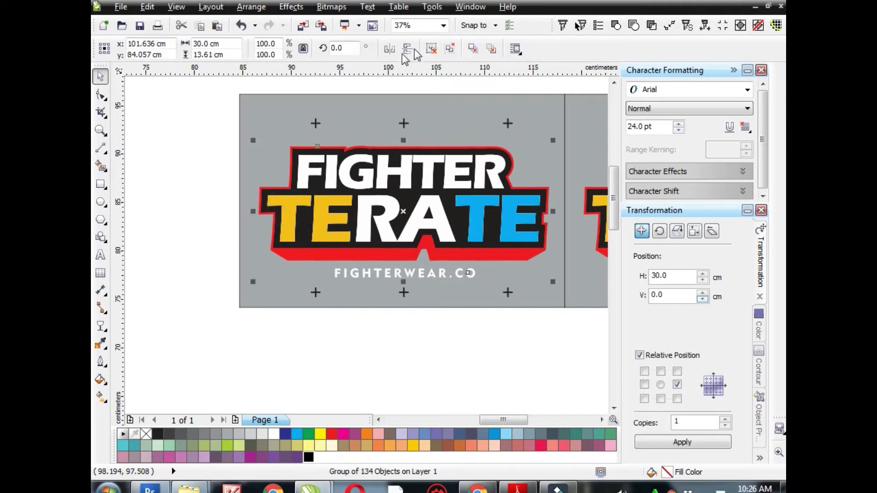
key(ctrl+u)
click(191, 152)
drag(180, 135, 559, 217)
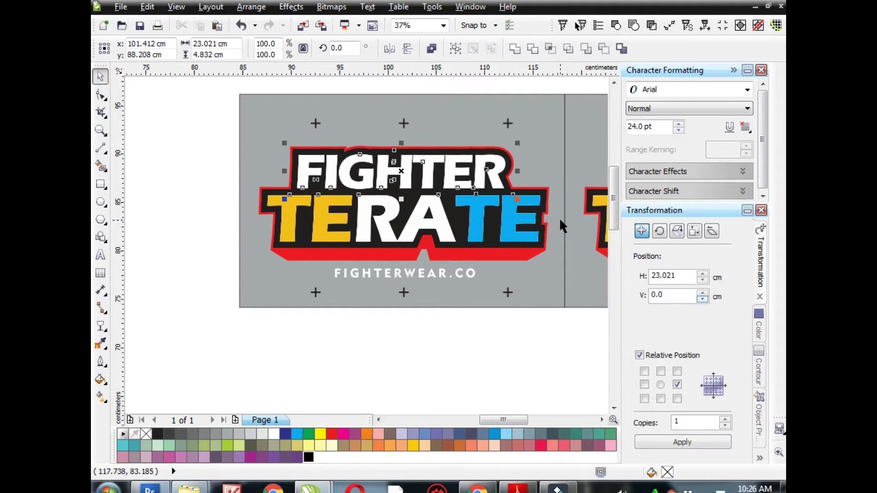
click(194, 191)
drag(162, 132, 558, 269)
scroll(313, 213, up, 2)
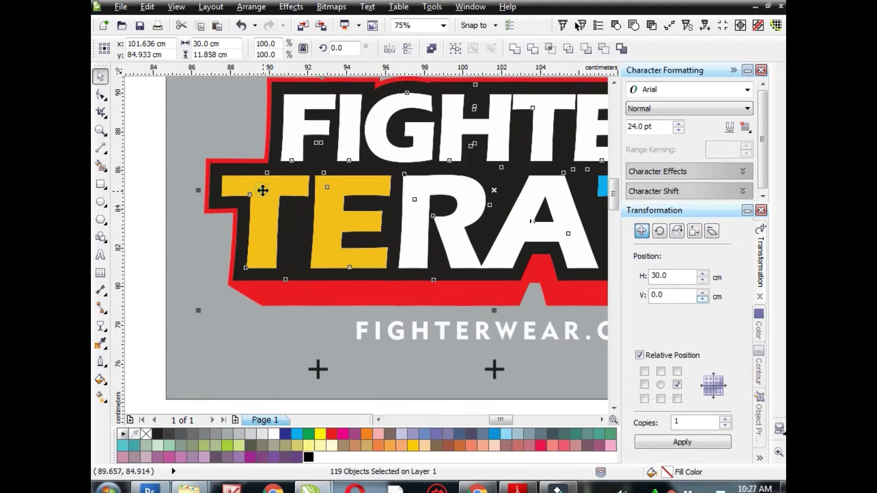
Try deleting and white-filling the selected logo pieces, undoing both.
key(Delete)
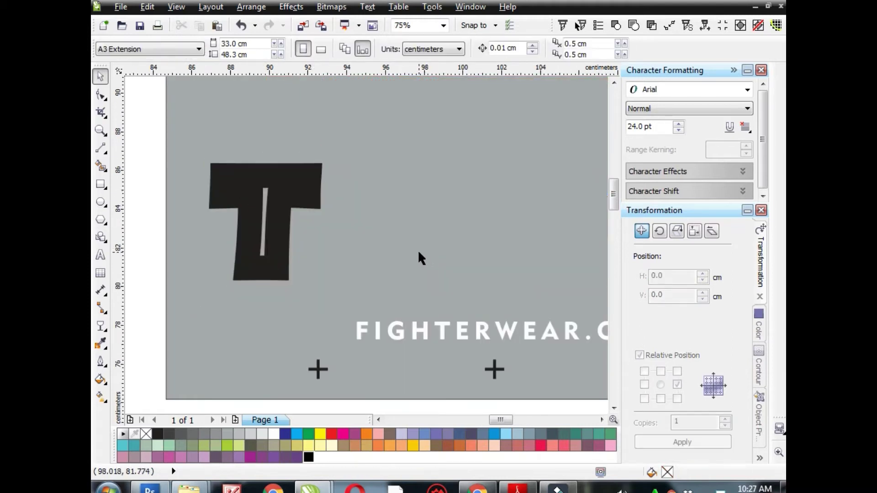
key(ctrl+z)
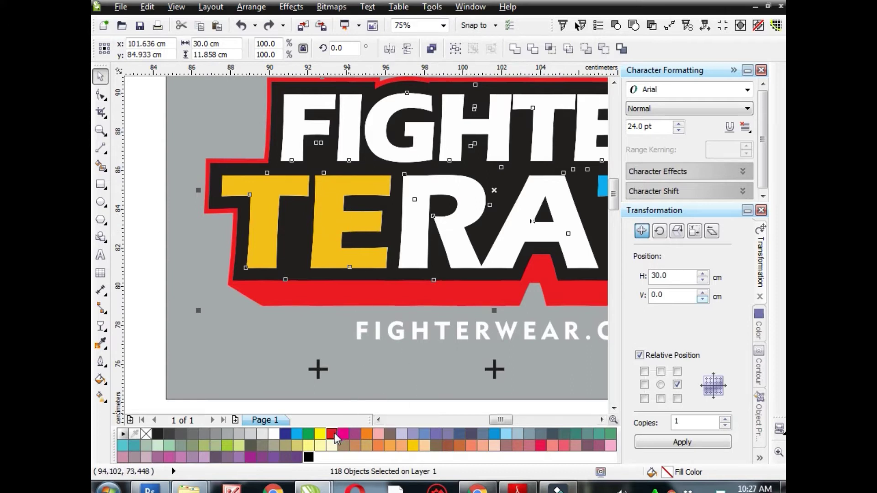
click(274, 433)
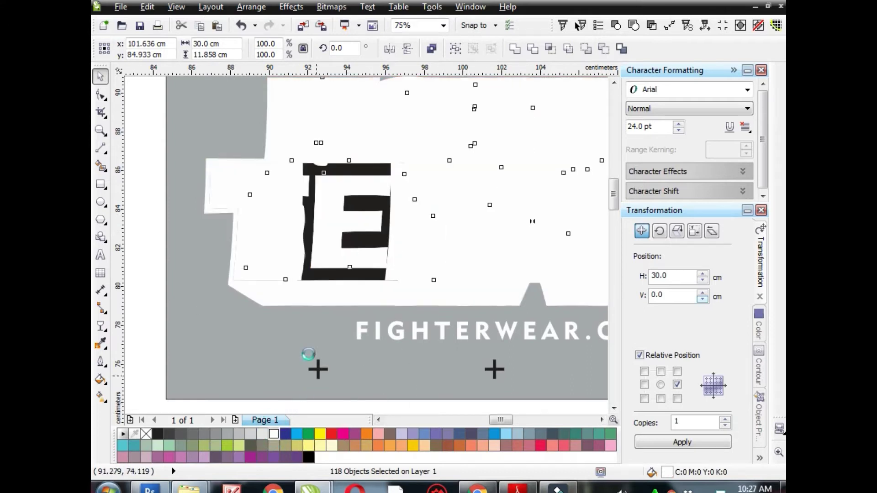
key(ctrl+z)
Delete the red shadow beneath the FIGHTER TERATE logo.
click(161, 212)
click(329, 234)
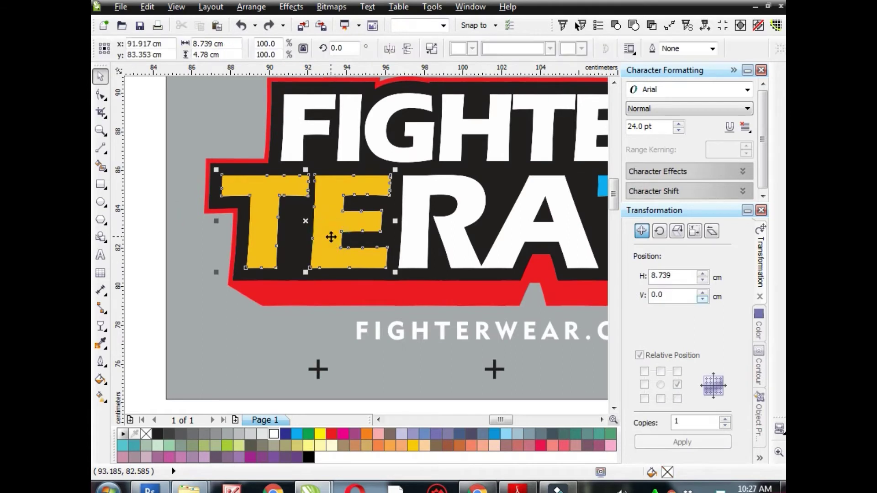
scroll(331, 236, down, 2)
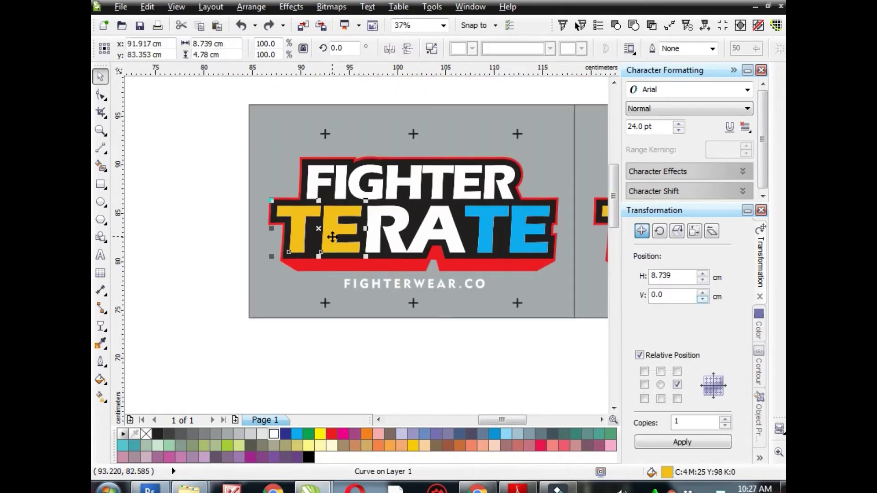
scroll(333, 237, up, 2)
scroll(327, 257, down, 2)
click(209, 257)
drag(229, 156, 274, 205)
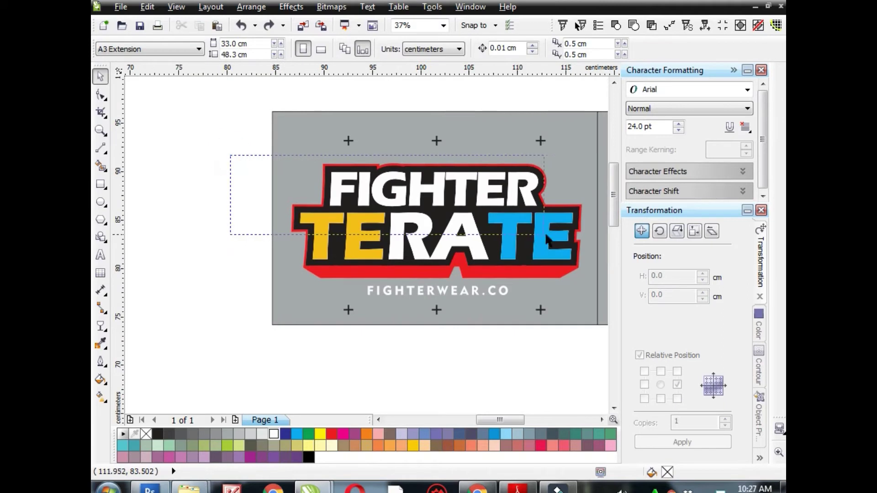
click(365, 276)
key(Delete)
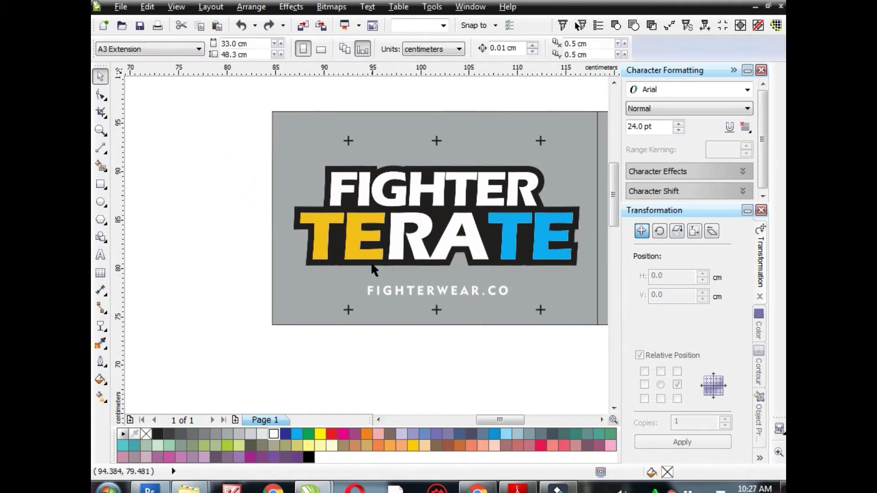
Select the yellow T letter, then marquee-select the remaining logo pieces.
scroll(372, 269, up, 2)
scroll(368, 265, down, 2)
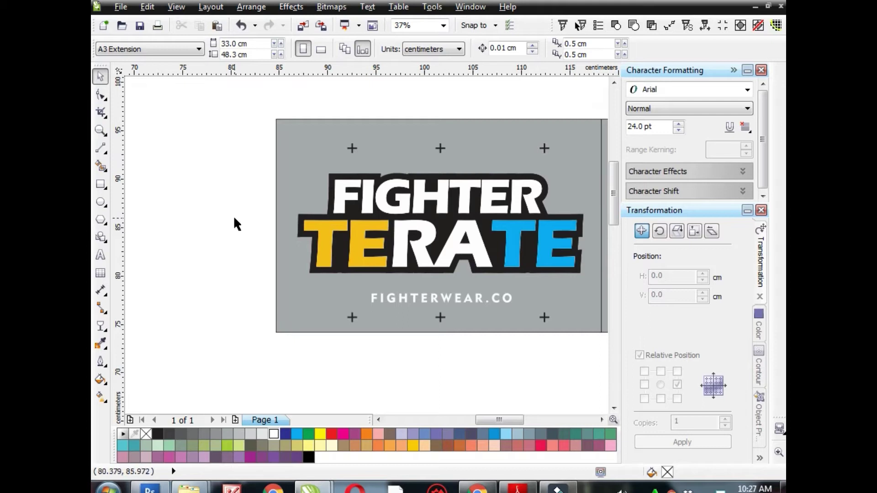
click(326, 234)
drag(207, 163, 547, 290)
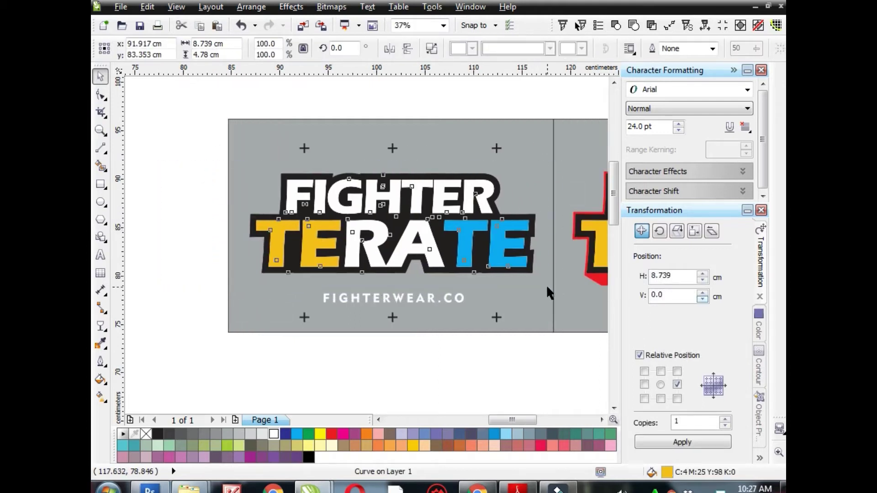
Delete every logo piece except the TE letters, including the FIGHTERWEAR.CO text.
key(Delete)
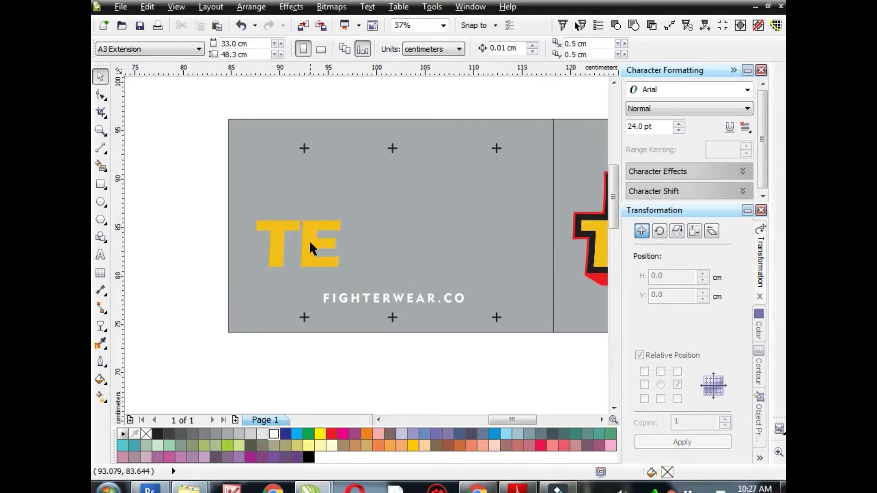
click(308, 240)
click(365, 298)
drag(147, 278, 483, 319)
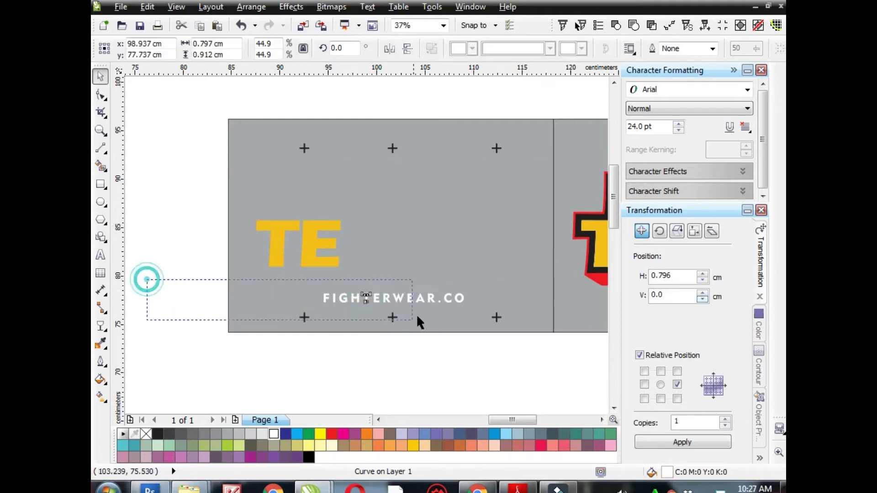
key(Delete)
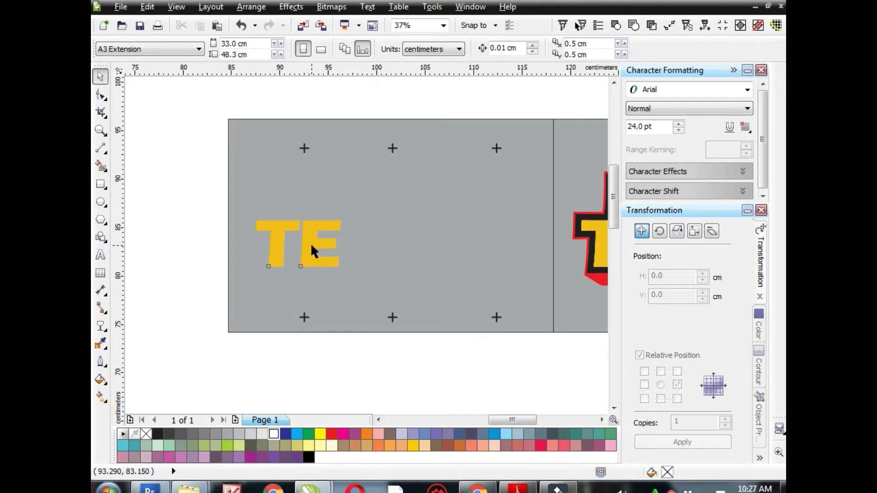
Fill the TE letters black and delete the grey background rectangle.
click(311, 243)
click(309, 457)
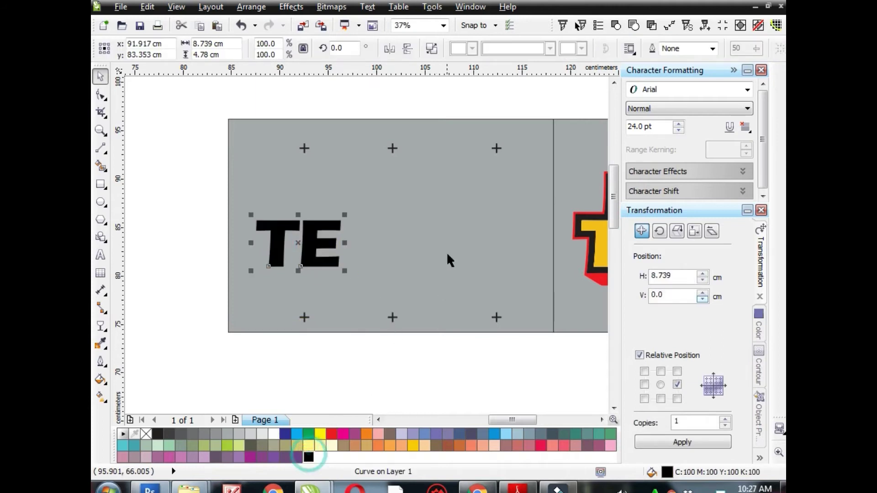
click(447, 252)
key(Delete)
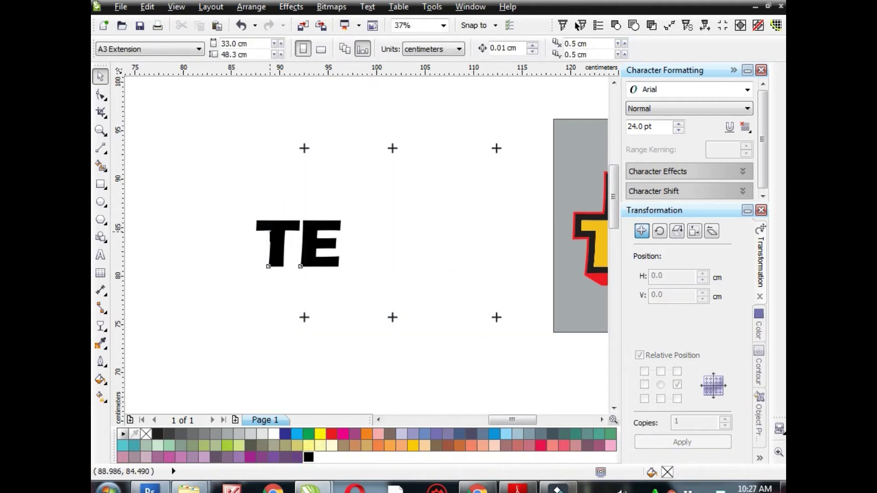
Give the TE letters a 0.5 mm outline and group them with the registration marks.
click(265, 232)
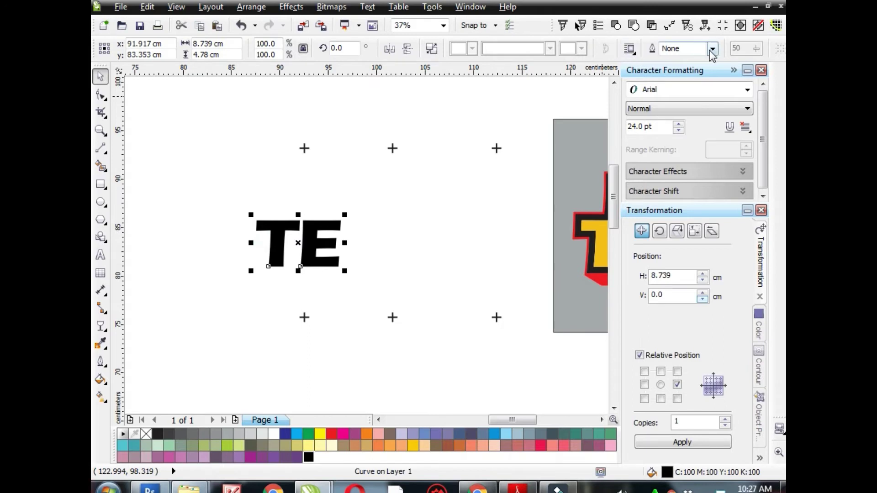
click(711, 48)
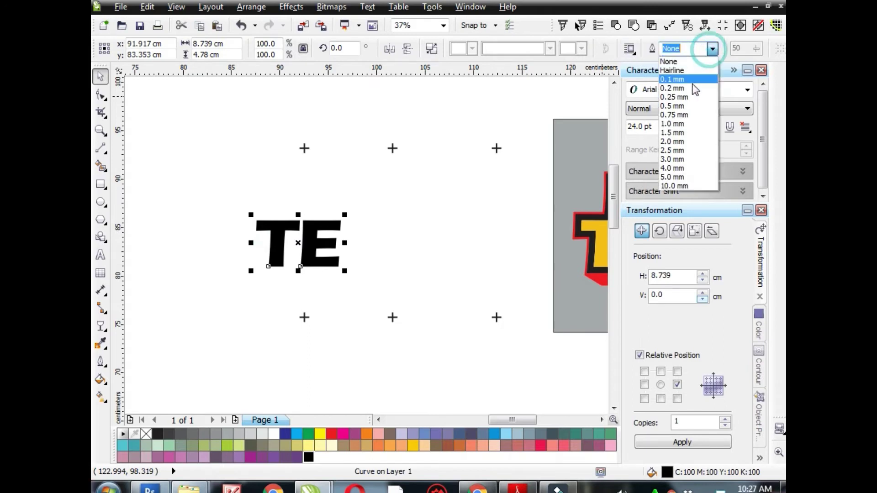
click(681, 106)
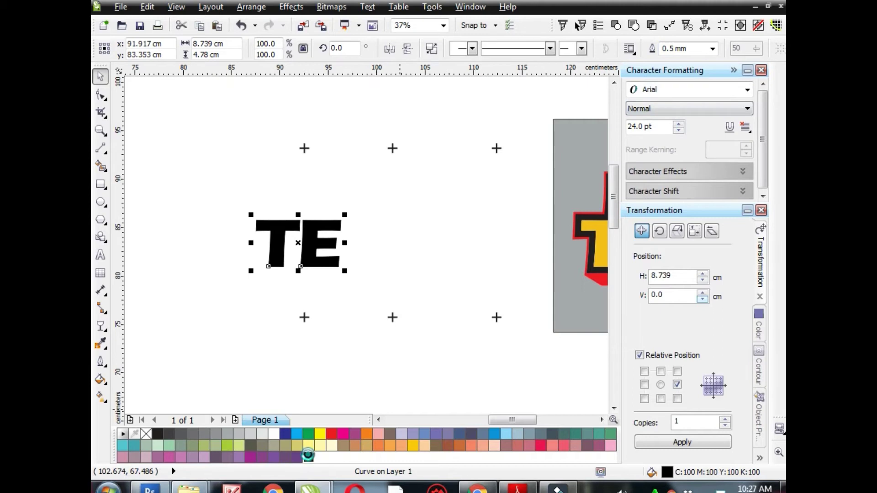
drag(210, 124, 559, 377)
key(ctrl+g)
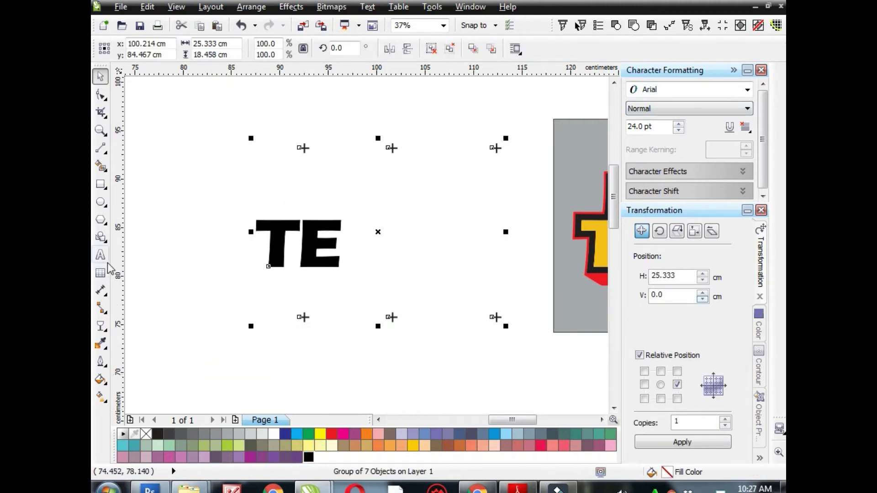
Add the label '3. kuning kunyit' beside the TE tile's top-left registration mark.
click(100, 255)
scroll(319, 169, up, 1)
click(271, 144)
text(2.)
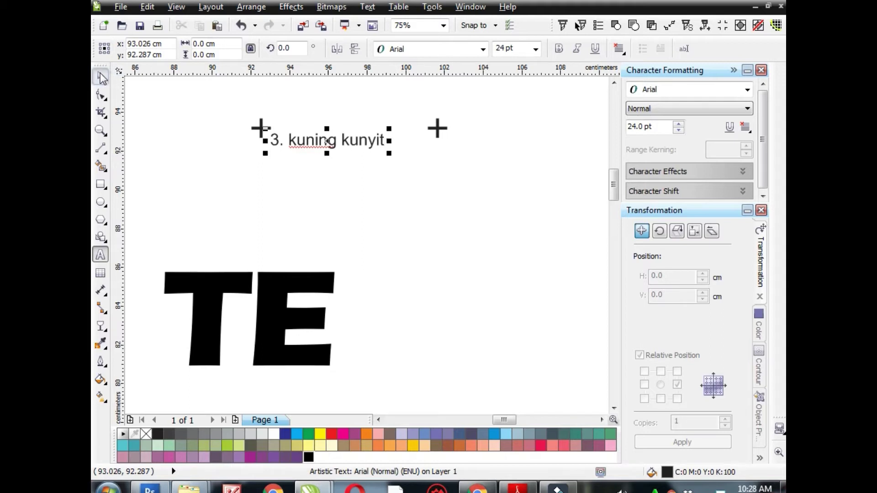
click(101, 78)
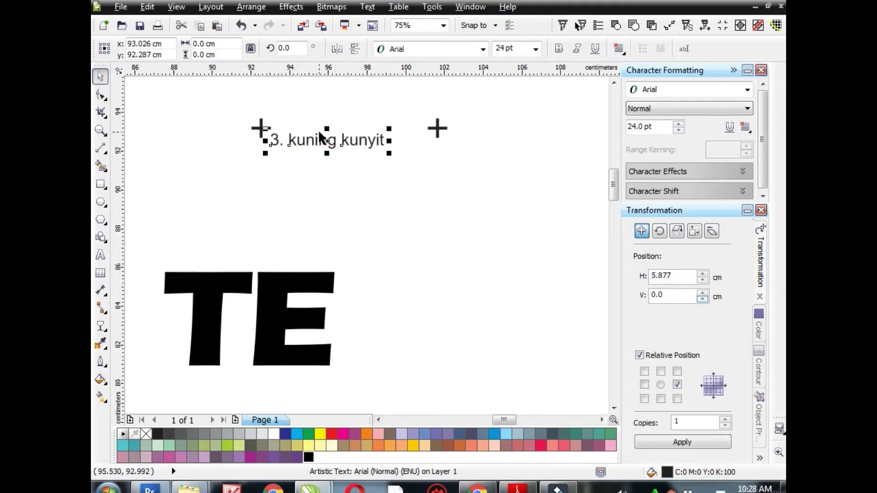
Group the label with the black TE letters and deselect.
scroll(280, 151, down, 4)
drag(187, 120, 371, 273)
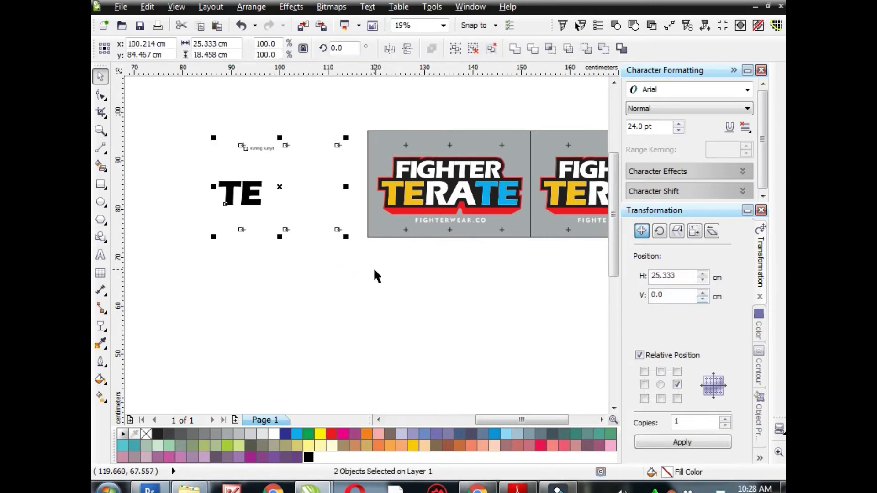
key(ctrl+g)
click(478, 242)
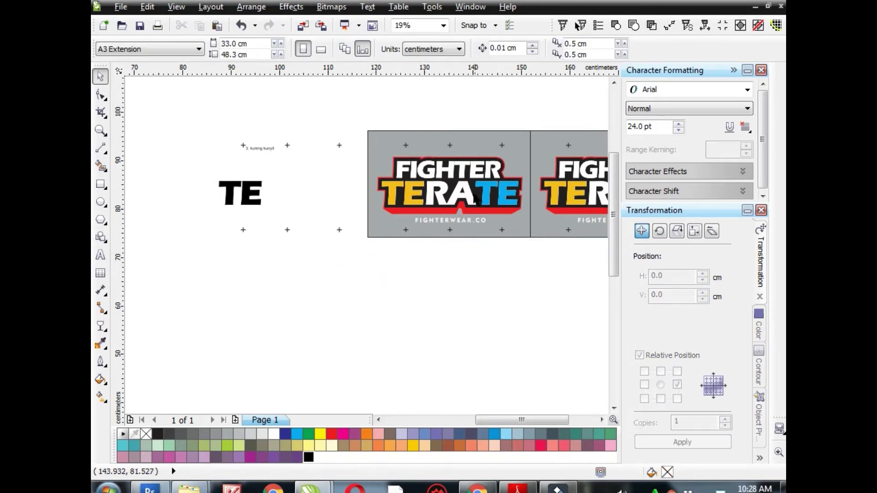
Ungroup the next logo copy and delete everything except the blue TE letters.
scroll(475, 198, up, 2)
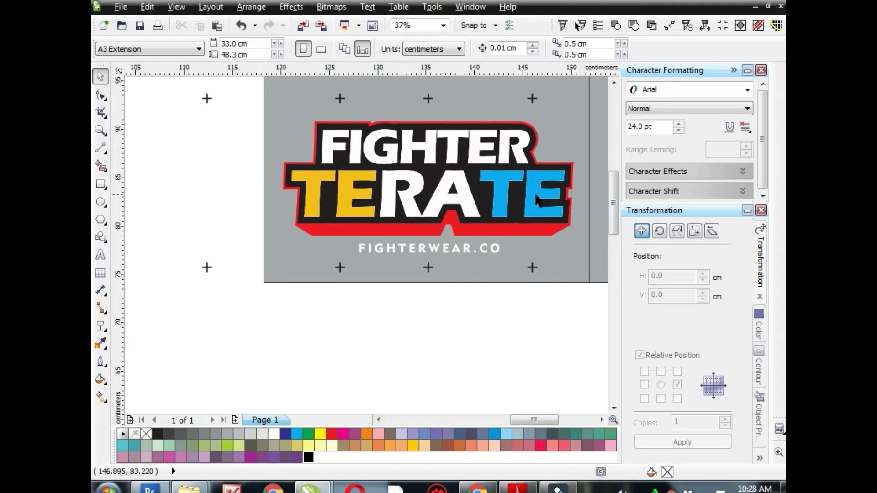
click(494, 179)
click(434, 48)
click(426, 323)
scroll(303, 245, down, 2)
scroll(361, 227, up, 2)
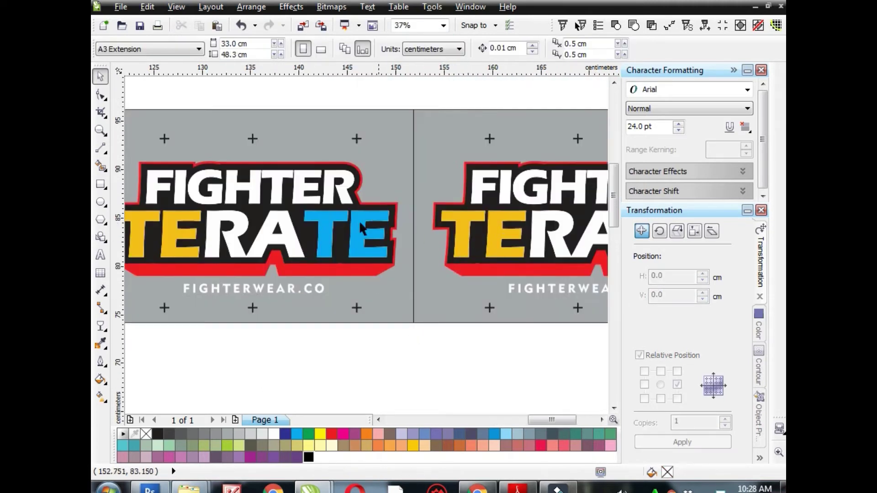
click(322, 219)
scroll(511, 316, down, 2)
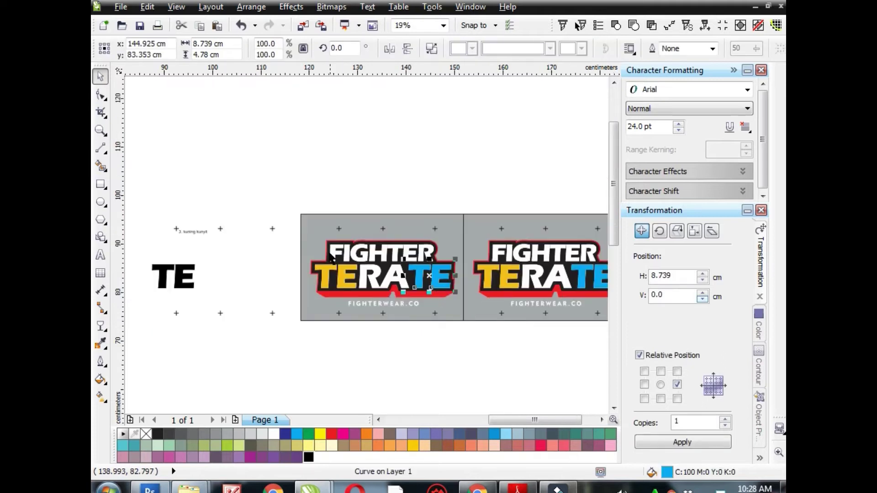
drag(291, 236, 459, 308)
key(Delete)
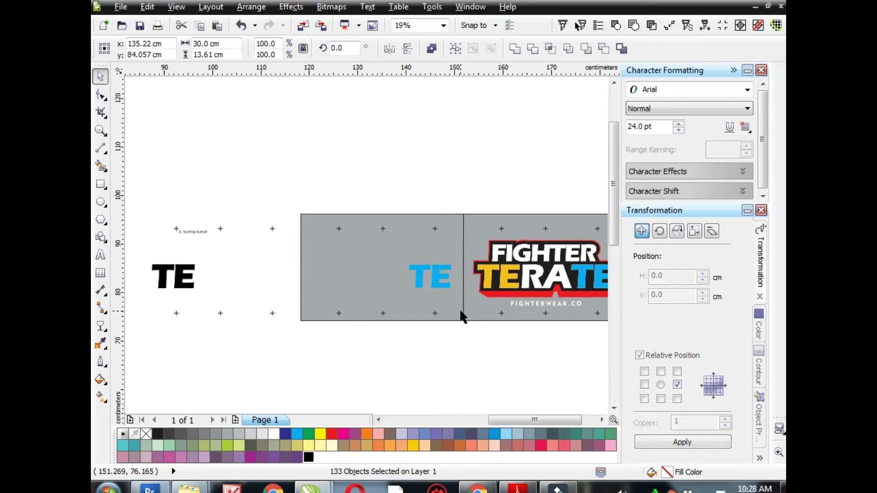
Fill the TE letters black with a 1.5 mm outline.
click(418, 266)
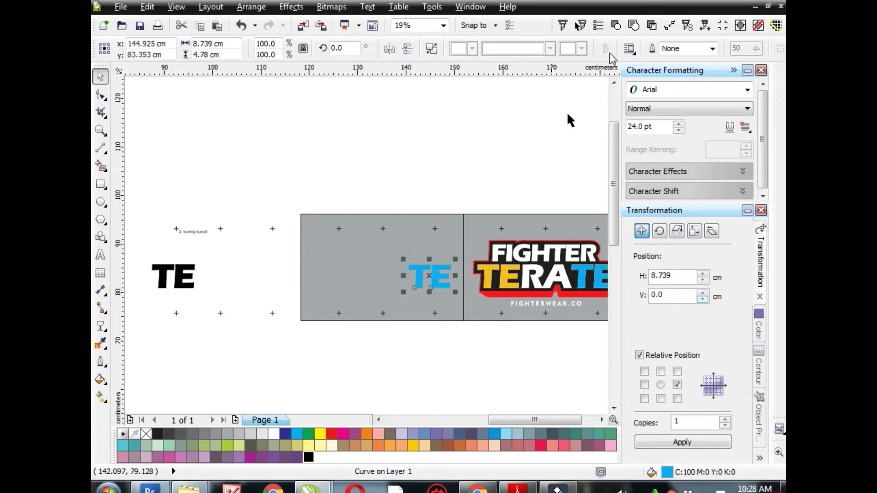
click(309, 456)
click(707, 48)
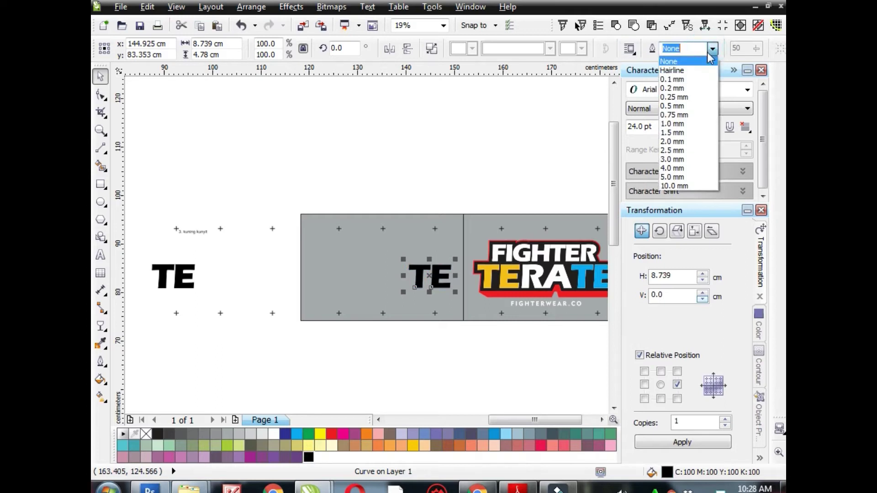
click(679, 133)
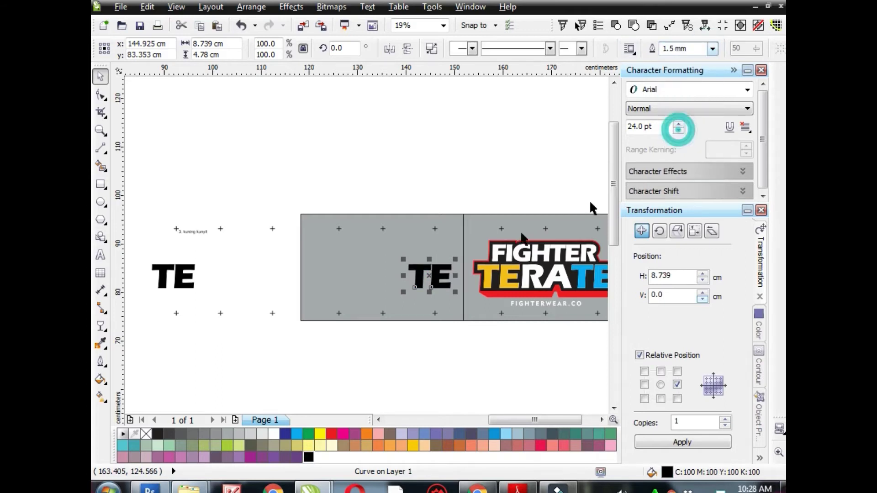
Delete the grey background rectangle and select the TE letters with their registration marks.
scroll(453, 232, down, 3)
scroll(354, 254, up, 1)
scroll(388, 258, up, 1)
scroll(387, 259, up, 2)
click(414, 189)
key(Delete)
drag(210, 106, 543, 382)
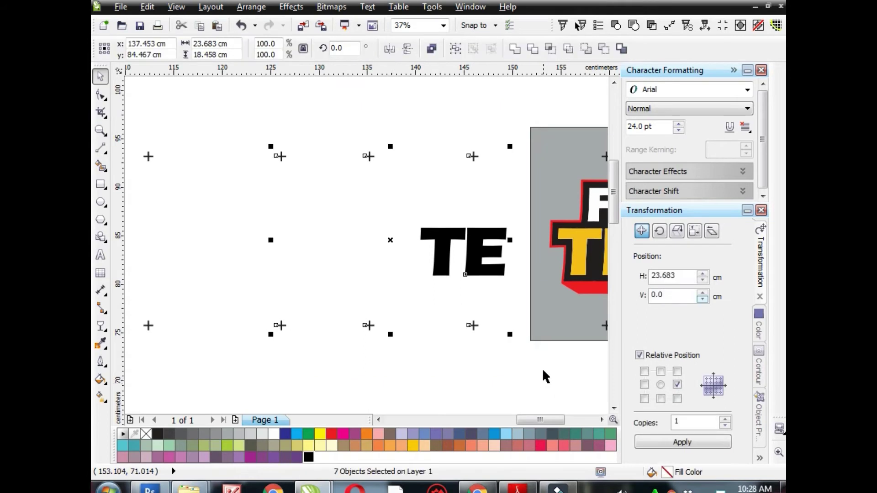
Group the seven TE objects and add a '4. biru muda / turkis' label converted to curves.
key(ctrl+g)
click(101, 254)
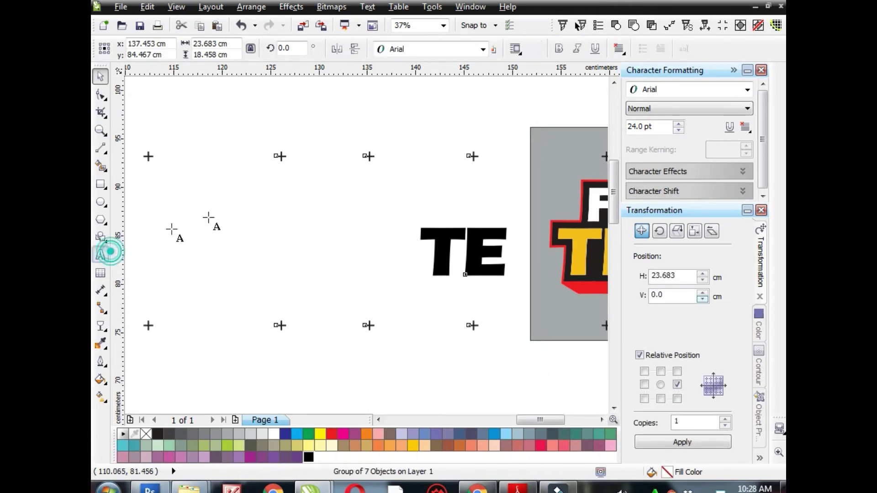
scroll(284, 161, up, 2)
click(283, 168)
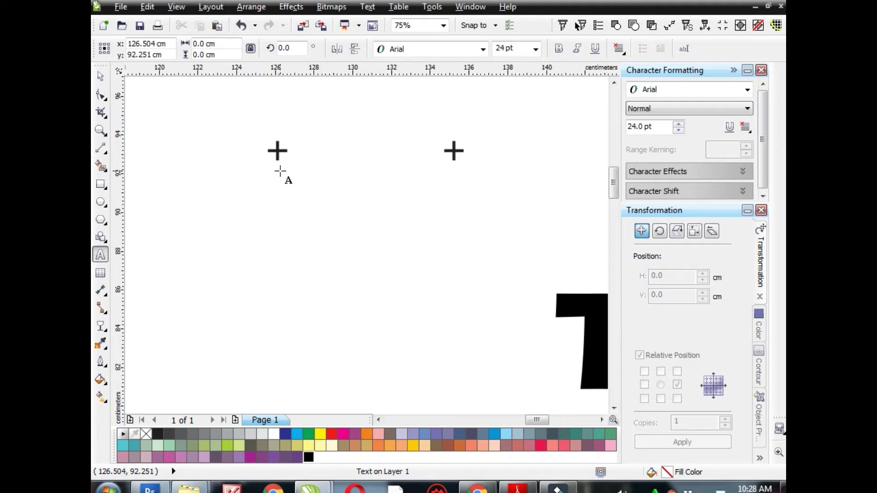
text(4. biru muda / t)
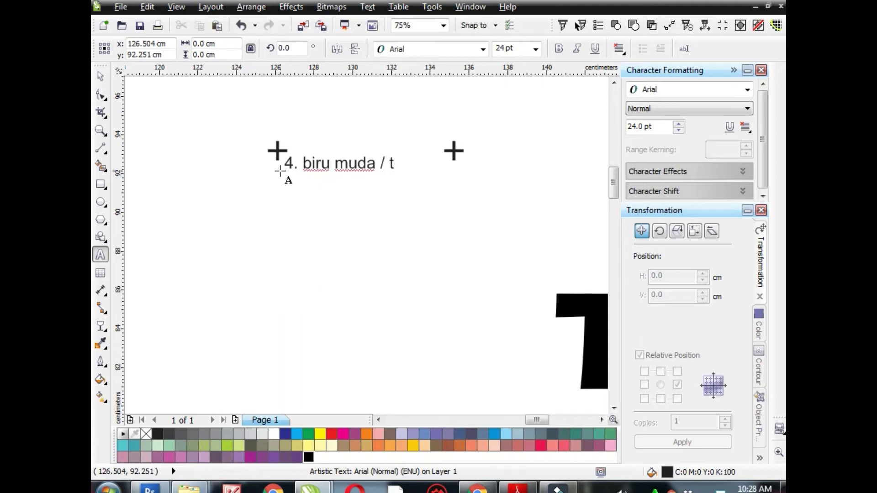
key(ctrl+space)
key(ctrl+q)
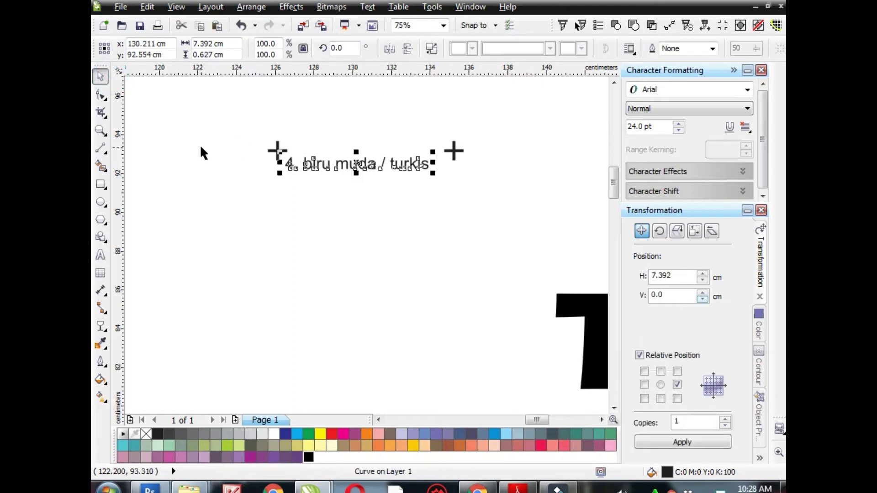
Marquee-select the new label together with the TE plate, then deselect.
click(196, 145)
scroll(201, 137, down, 1)
scroll(201, 137, down, 1)
mouse_move(199, 115)
mouse_down()
mouse_move(249, 192)
mouse_move(357, 296)
mouse_up()
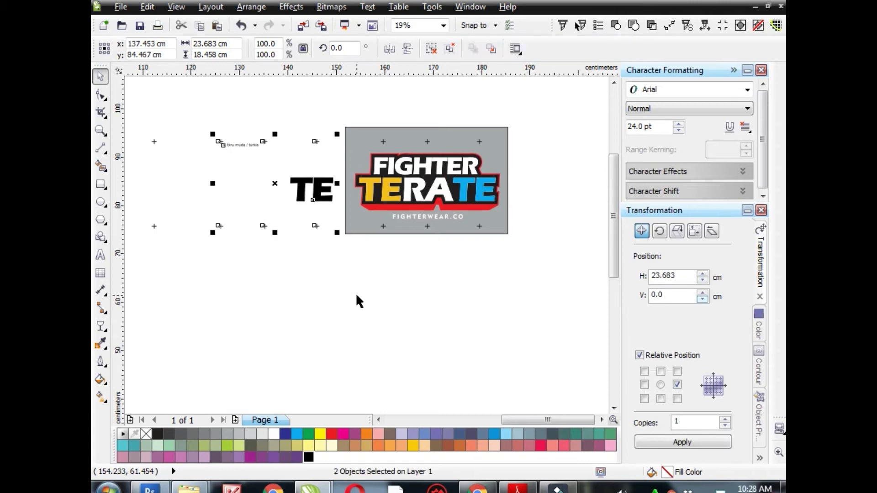
click(355, 292)
Ungroup the last full-colour logo copy and delete its red shadow.
scroll(374, 252, up, 1)
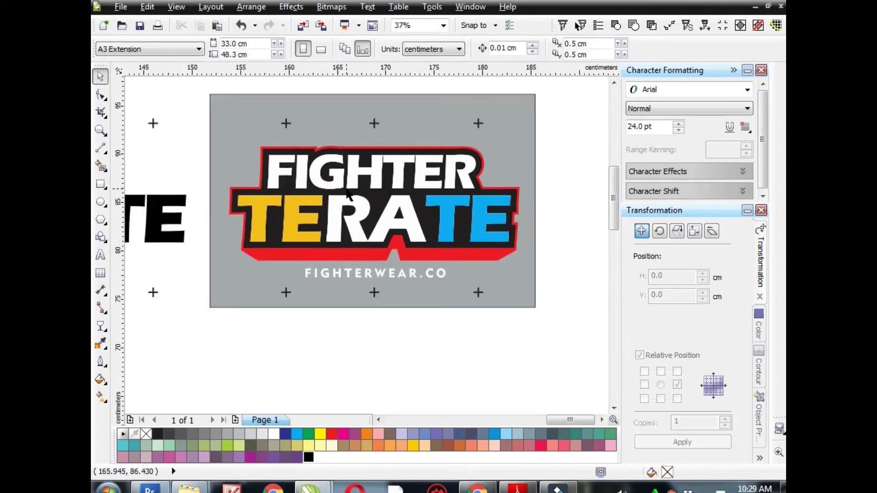
scroll(321, 248, up, 1)
scroll(344, 260, down, 1)
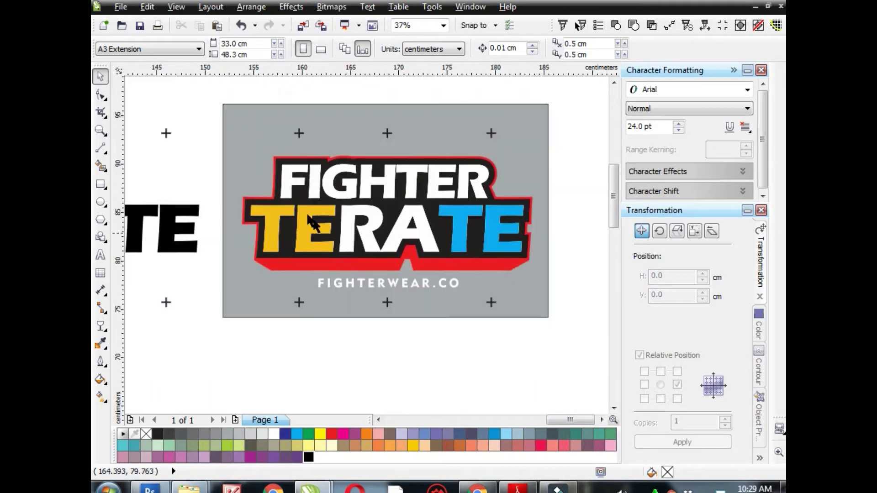
scroll(390, 218, up, 2)
click(336, 321)
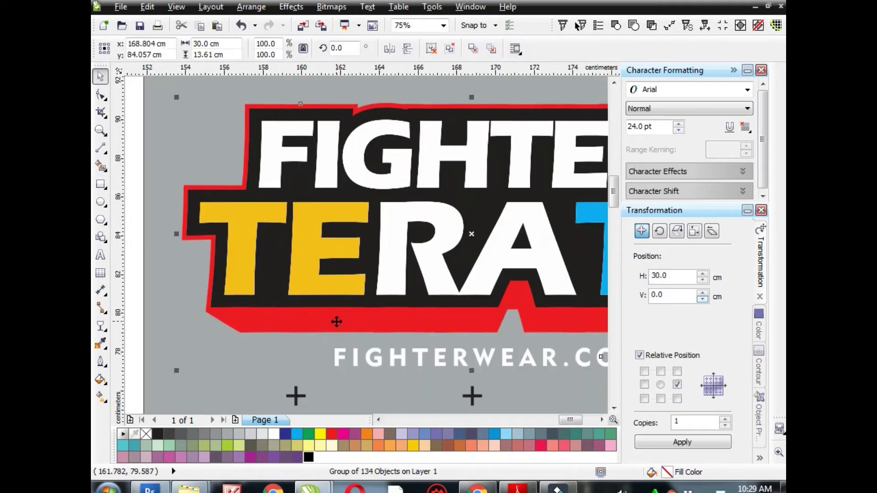
key(Delete)
key(ctrl+z)
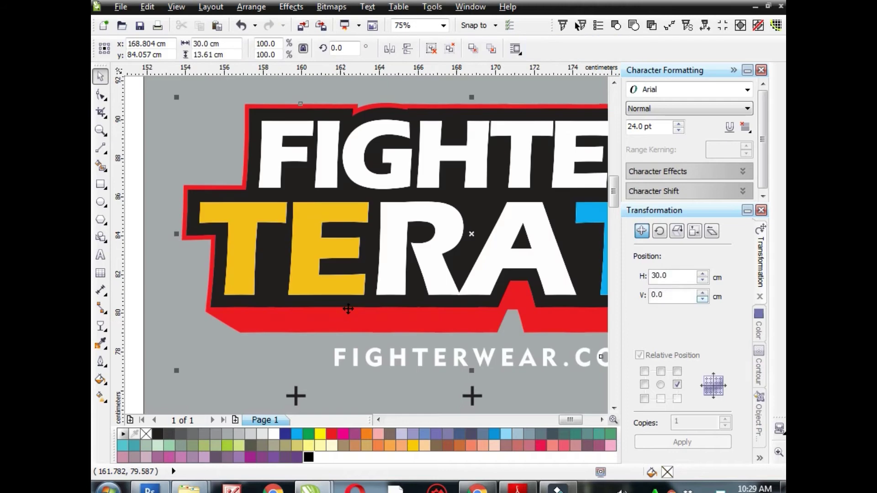
click(431, 48)
click(352, 328)
key(Delete)
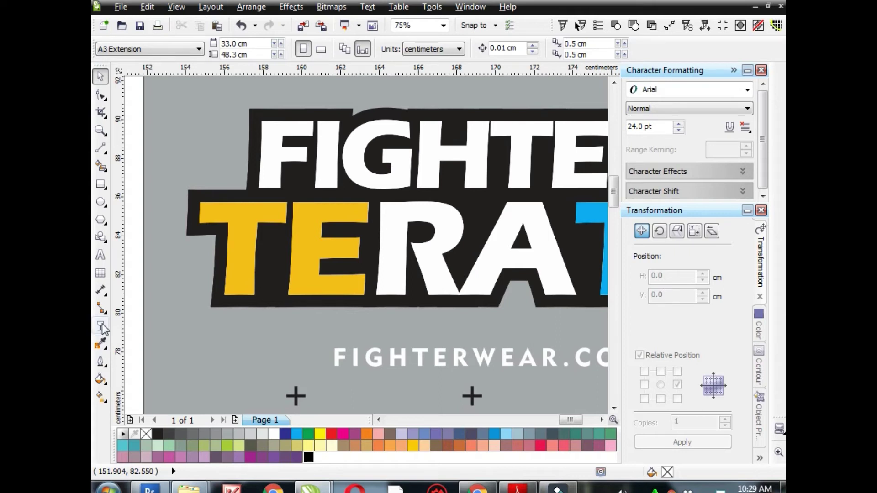
Copy the white of the letter F onto the yellow and blue TE letters.
click(100, 342)
click(269, 142)
click(233, 220)
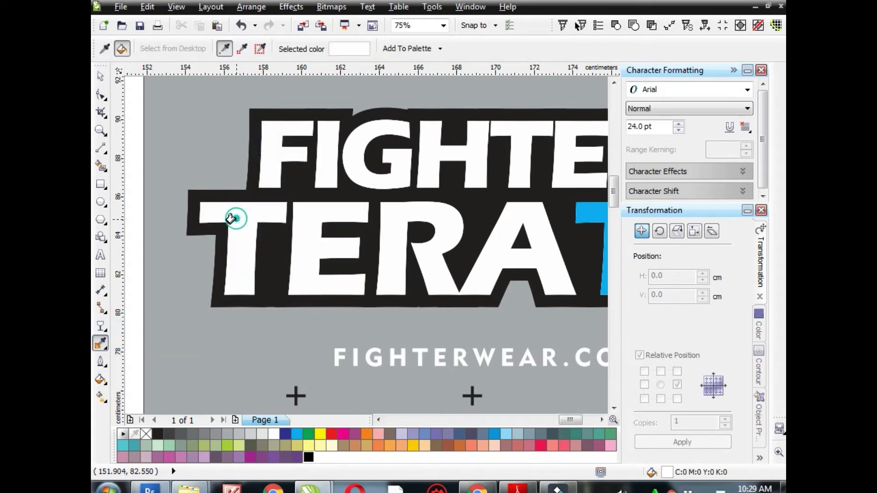
scroll(232, 219, down, 1)
scroll(407, 220, up, 1)
click(412, 200)
scroll(413, 199, down, 1)
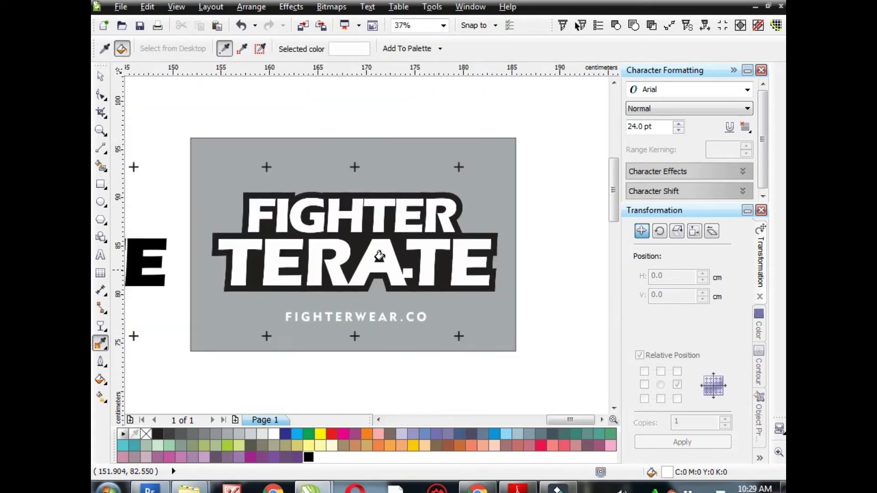
Delete the grey background and group the remaining black-and-white logo pieces.
click(100, 77)
click(268, 312)
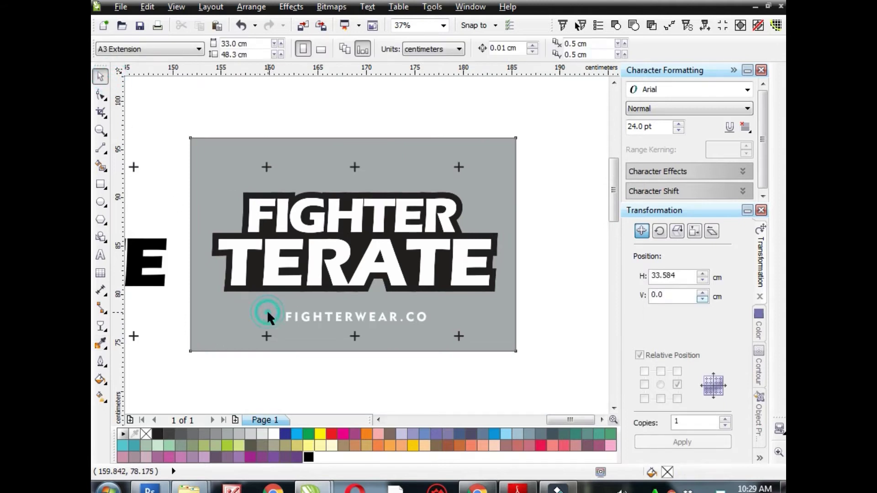
key(Delete)
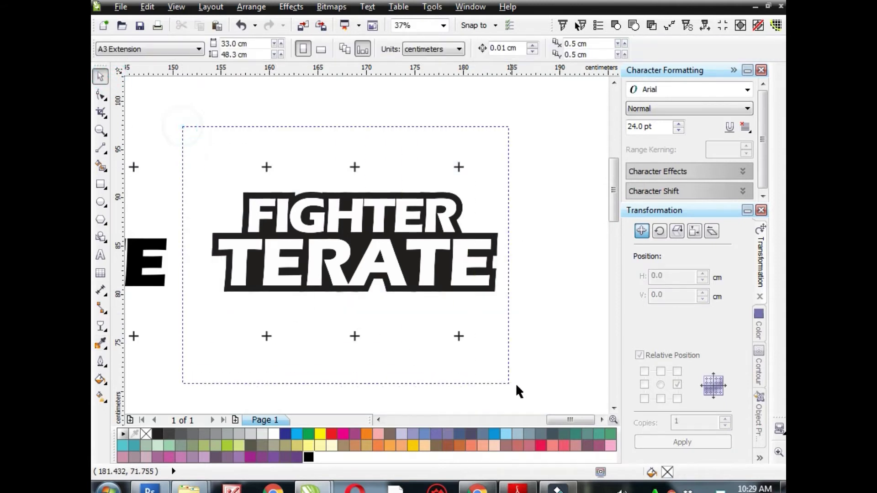
drag(515, 383, 563, 396)
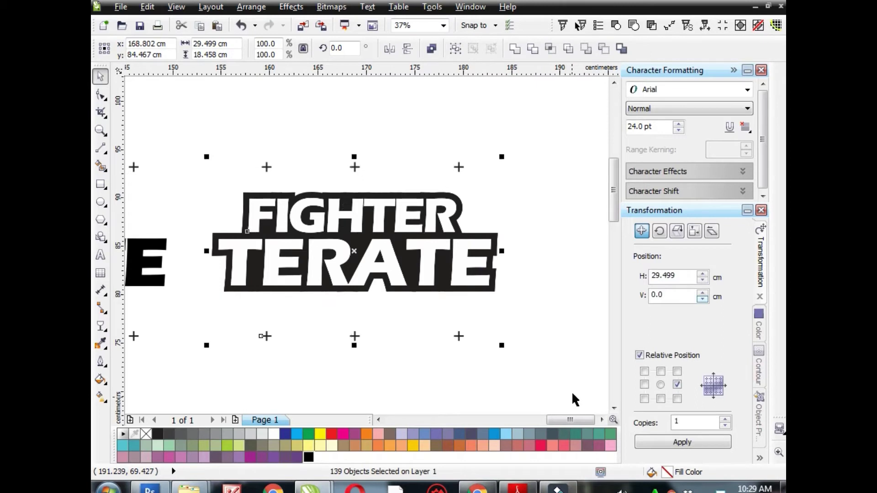
key(ctrl+g)
Add a '5. hitam' label above the logo and group it with the logo.
click(100, 255)
scroll(265, 172, up, 2)
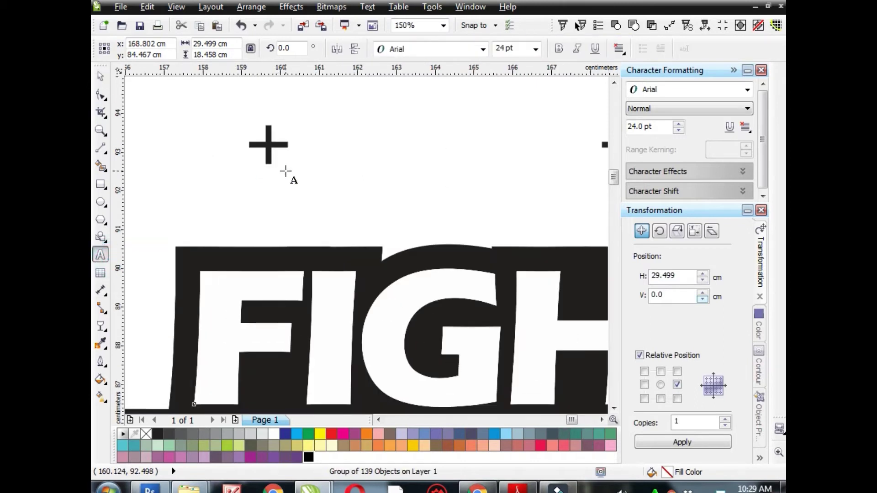
click(286, 171)
text(5.)
text( pl)
key(BackSpace)
key(BackSpace)
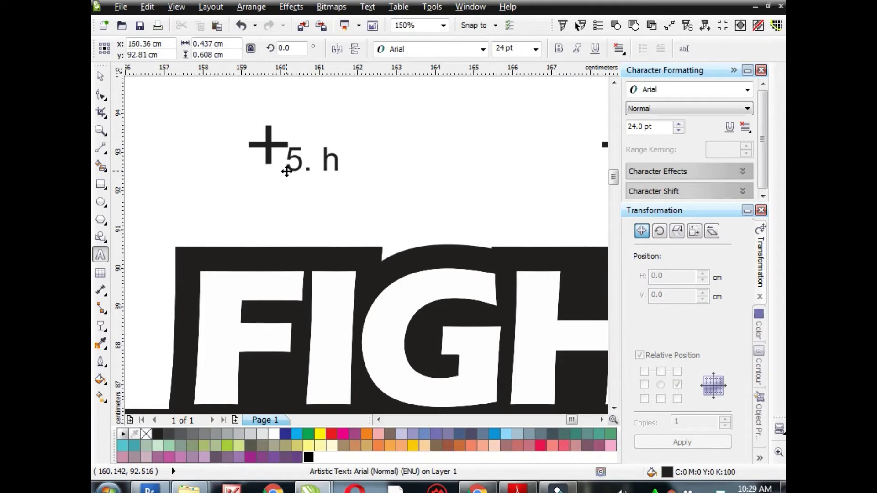
text(am)
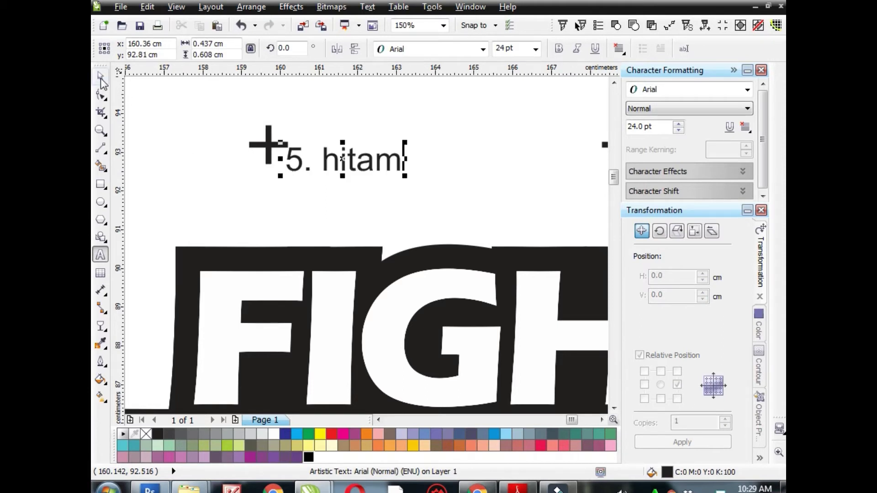
click(101, 76)
scroll(316, 151, down, 5)
drag(276, 118, 476, 298)
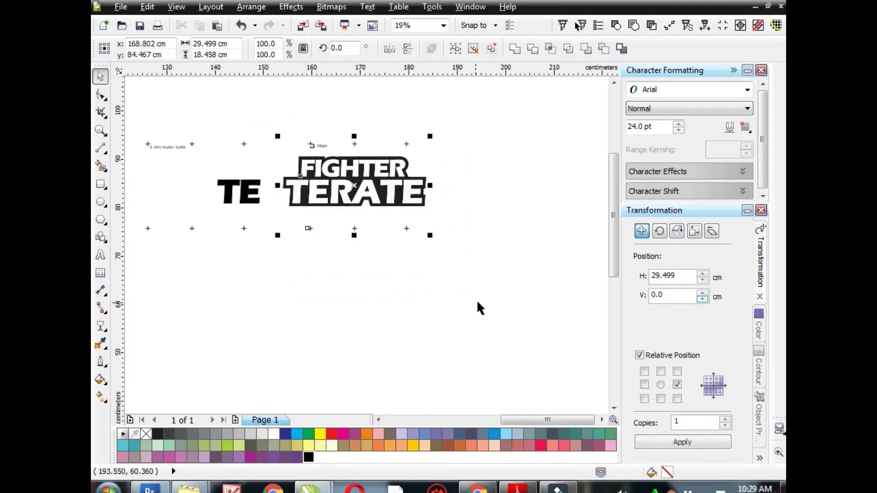
key(ctrl+g)
scroll(477, 292, down, 5)
Line up both TE plates and the FIGHTER TERATE plate in one row with the others.
scroll(396, 253, up, 2)
drag(401, 274, 375, 227)
drag(490, 288, 440, 220)
drag(521, 286, 475, 219)
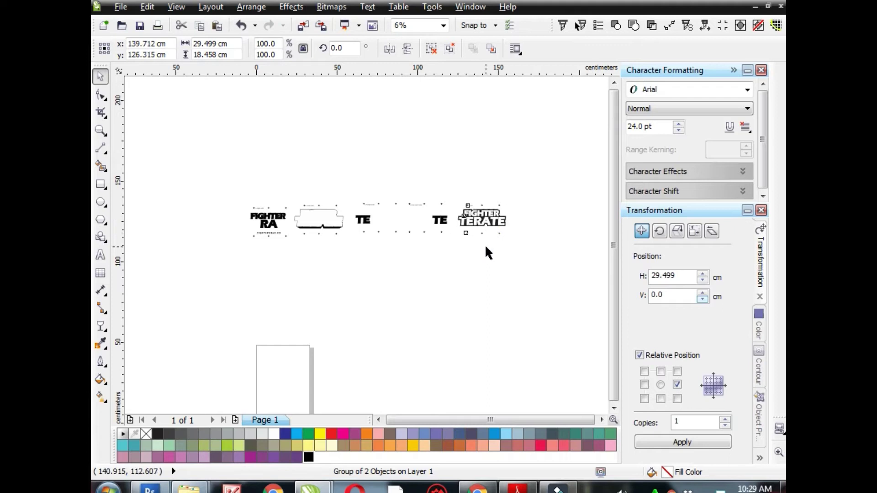
drag(212, 174, 533, 297)
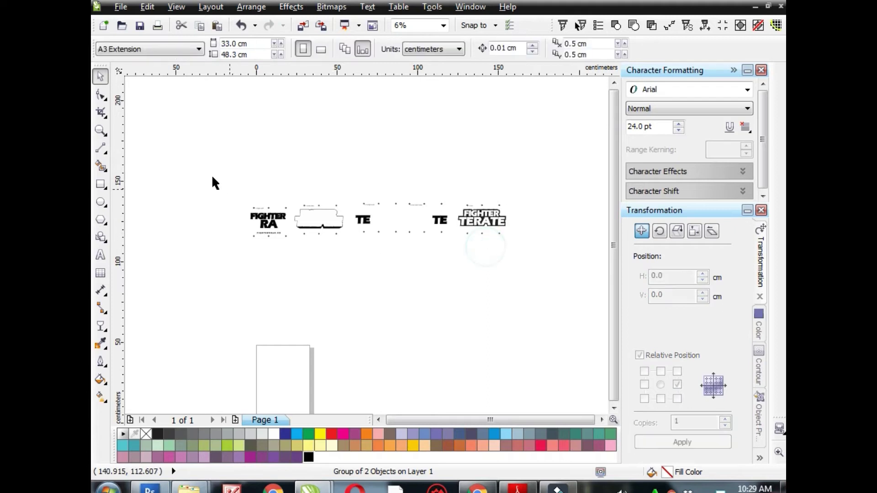
click(534, 302)
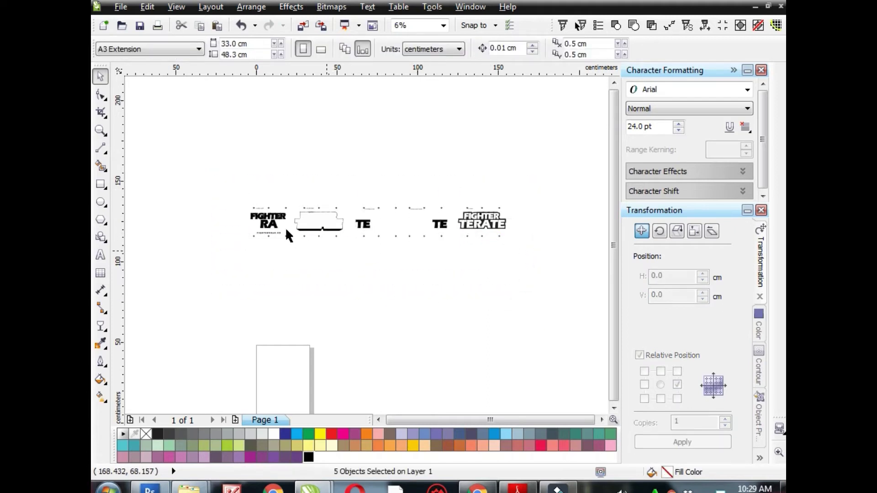
scroll(286, 231, up, 2)
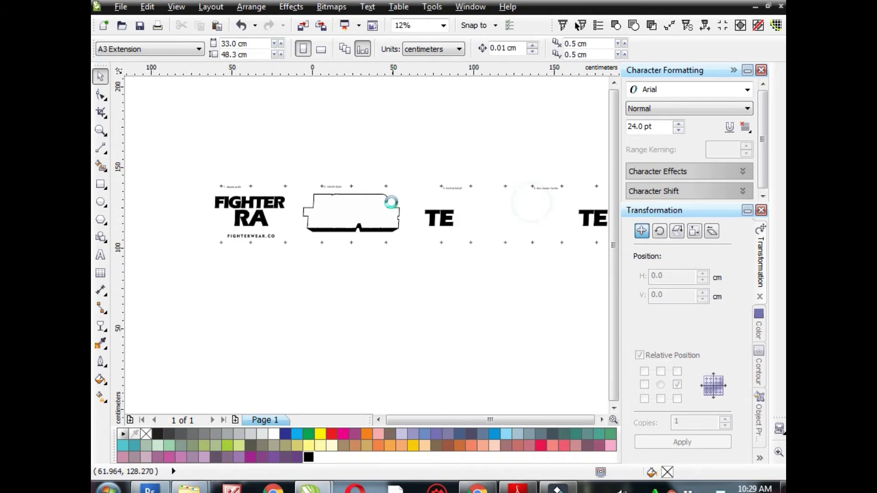
scroll(450, 203, down, 2)
drag(188, 151, 593, 284)
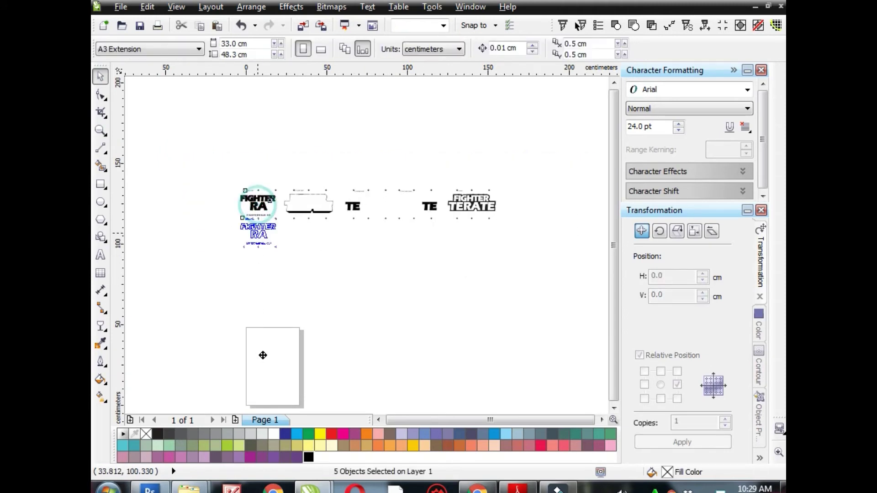
Move the FIGHTER RA logo and the white logo shape onto page 1.
drag(259, 209, 273, 351)
drag(323, 210, 289, 392)
click(351, 358)
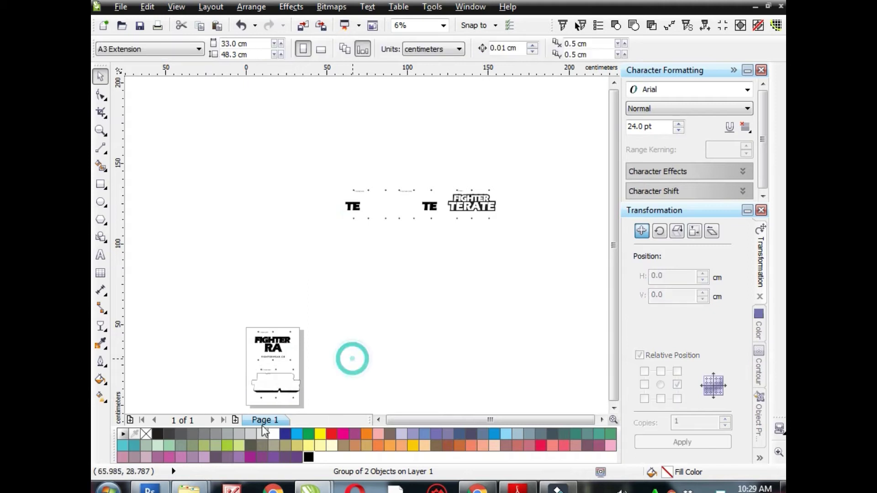
Add pages 2 and 3, placing both TE pieces on page 2 and FIGHTER TERATE on page 3.
click(235, 420)
drag(361, 199, 263, 361)
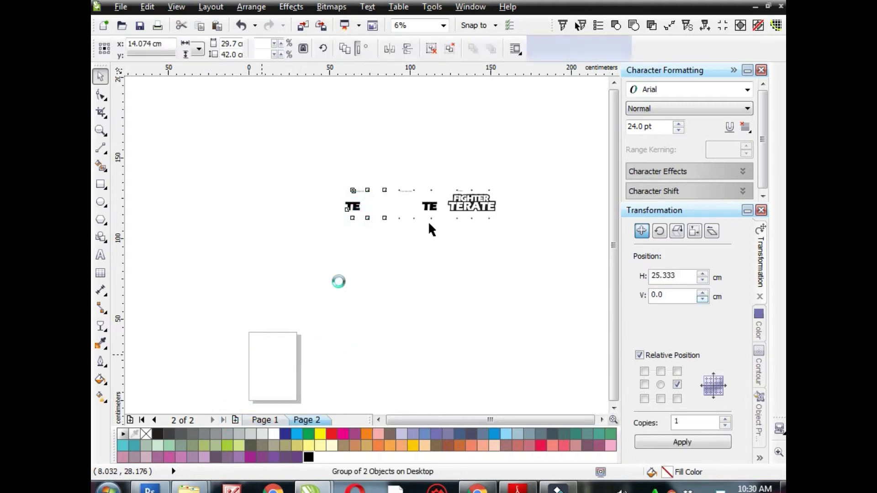
mouse_move(429, 207)
mouse_down()
mouse_move(300, 380)
mouse_move(279, 388)
mouse_up()
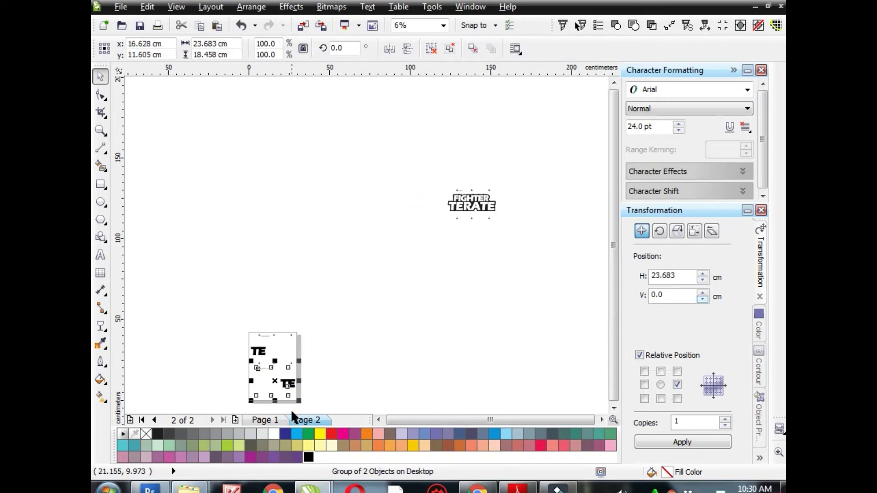
click(234, 420)
drag(471, 207, 273, 352)
Group the FIGHTER RA logo and white shape on page 1.
click(243, 419)
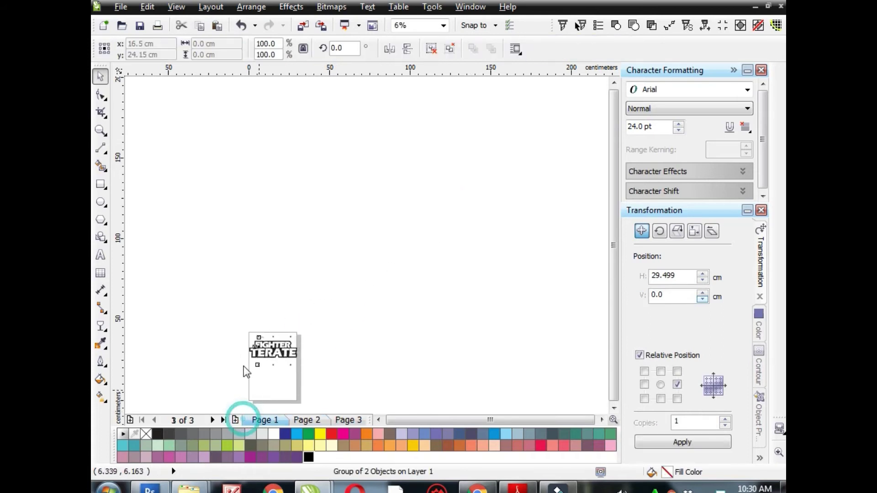
click(215, 347)
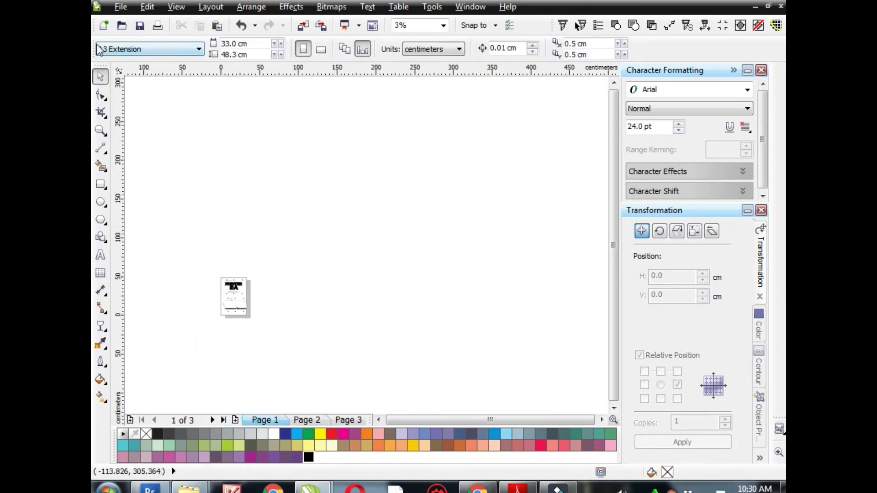
scroll(264, 313, up, 3)
scroll(275, 275, down, 2)
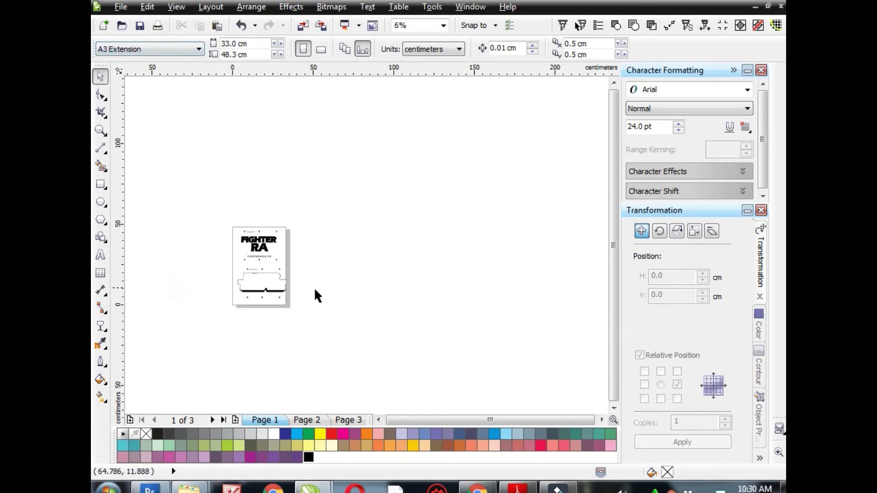
scroll(314, 287, up, 1)
drag(322, 299, 425, 371)
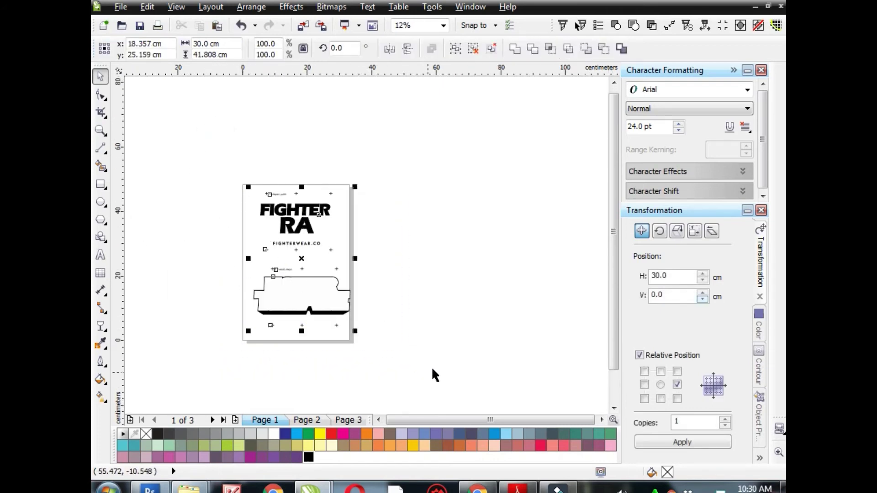
key(ctrl+g)
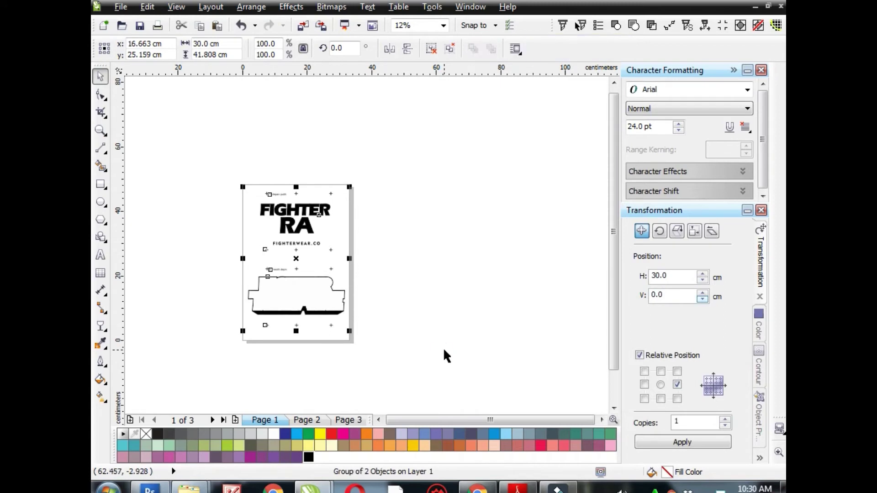
click(431, 308)
Group the two TE pieces on page 2 and set page 2 to A3 Extension.
click(305, 416)
drag(212, 163, 418, 377)
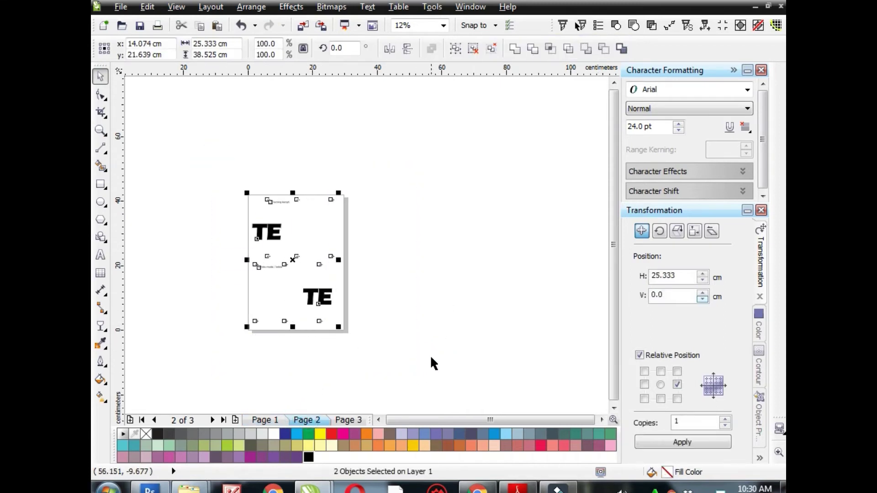
key(ctrl+g)
click(401, 275)
click(158, 49)
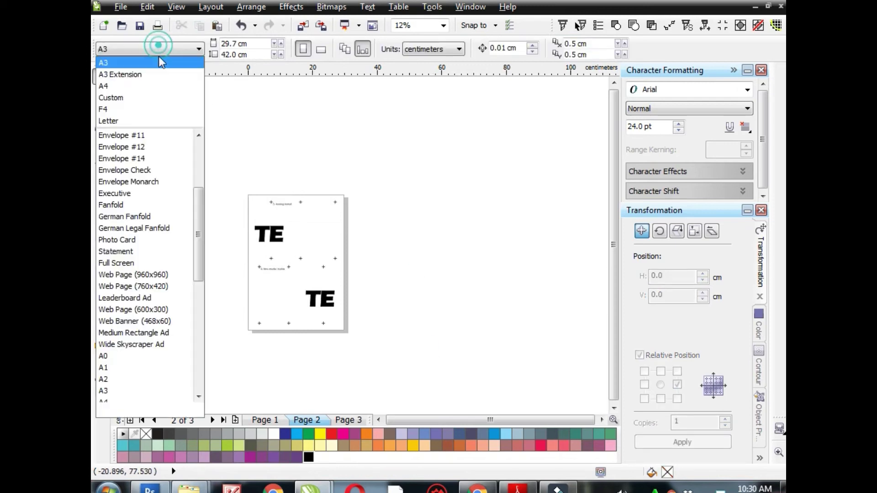
click(158, 70)
click(232, 307)
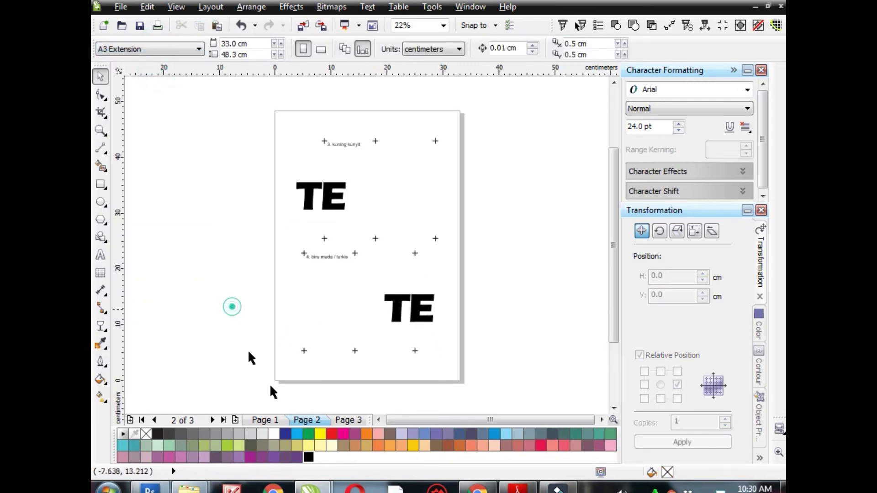
Set page 3 to A3 Extension, then switch over to Photoshop.
click(348, 420)
click(190, 279)
click(165, 57)
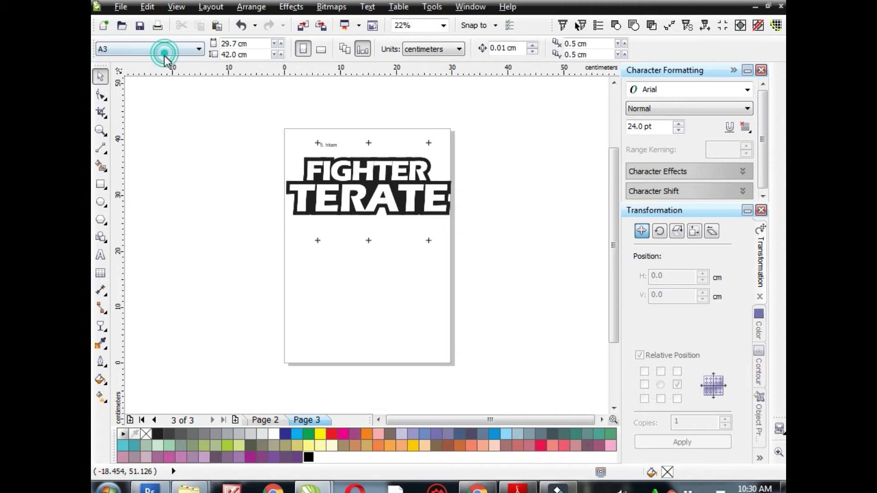
click(160, 73)
mouse_move(206, 99)
mouse_down()
mouse_move(411, 258)
mouse_move(548, 306)
mouse_up()
click(547, 286)
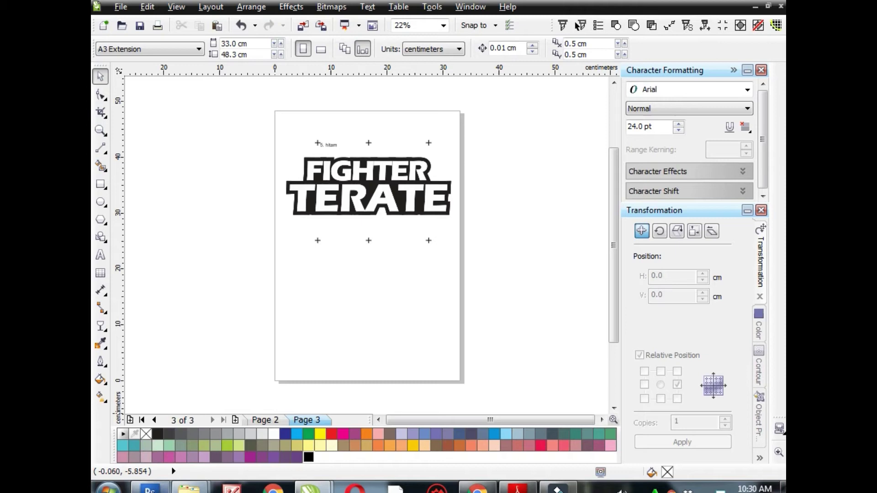
click(107, 487)
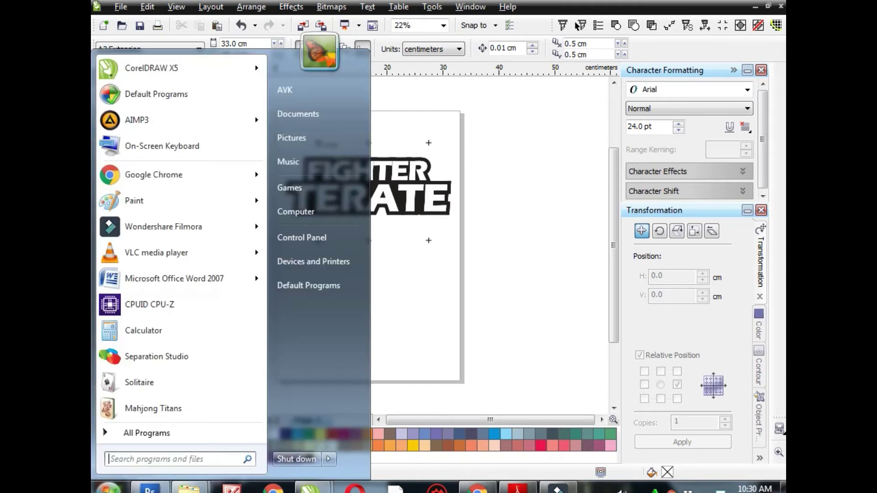
click(149, 488)
mouse_move(188, 489)
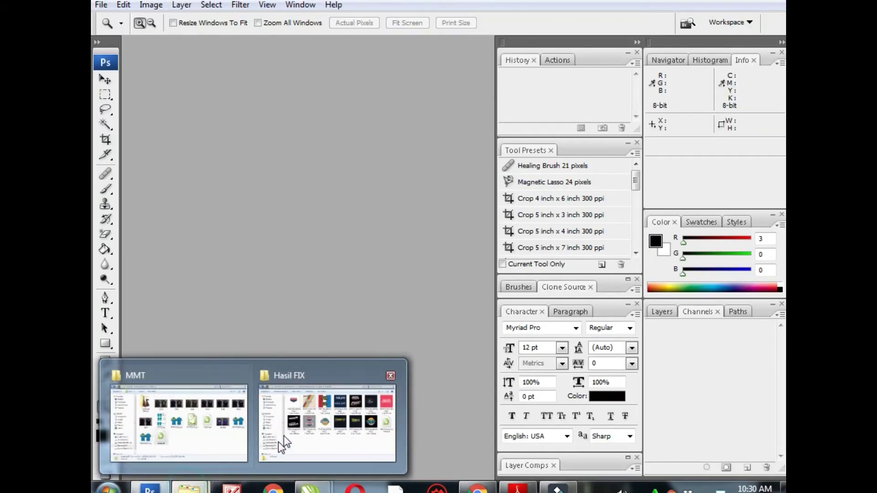
Drag terate.pdf from the MMT folder window into Photoshop.
click(340, 429)
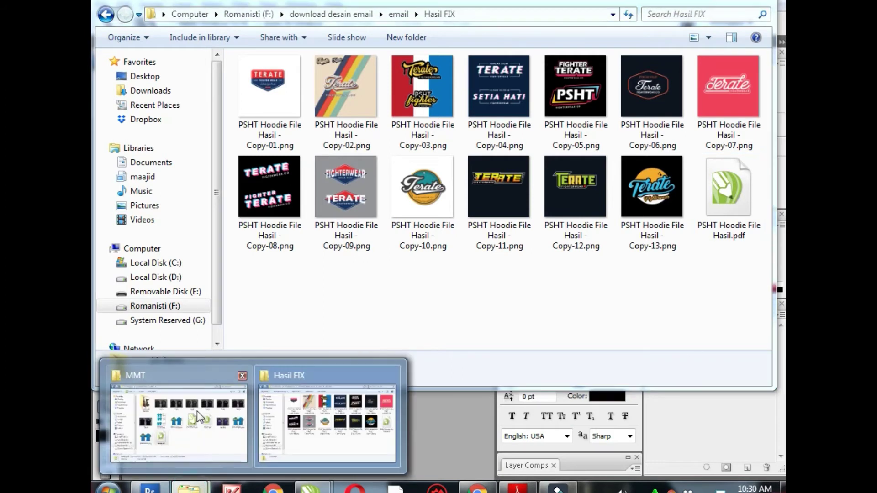
click(196, 411)
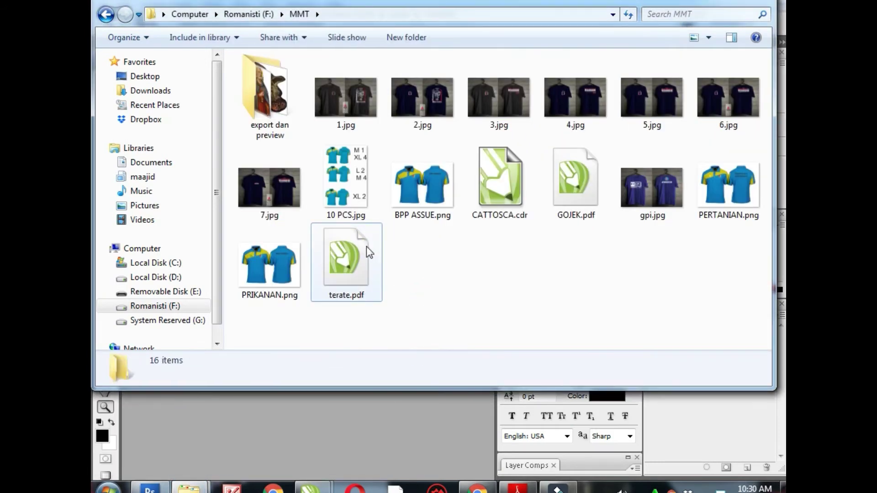
drag(368, 250, 275, 426)
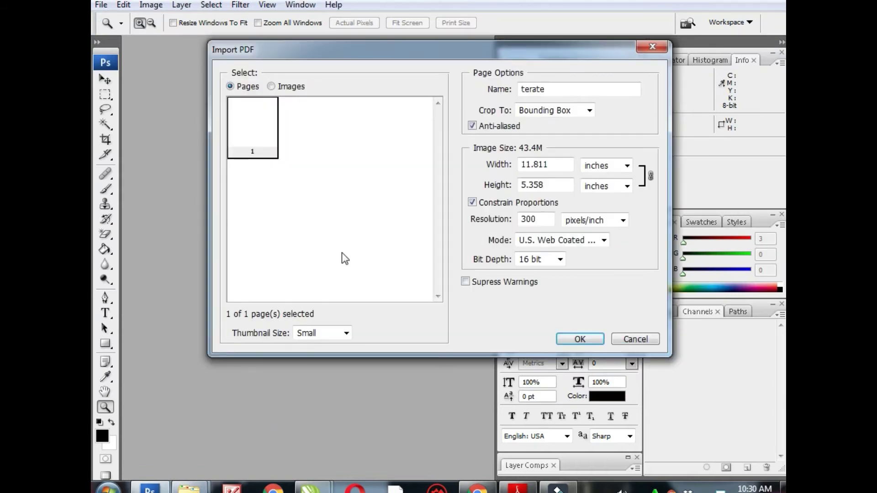
Accept the PDF import, float the terate window, and bring up its document menu.
click(576, 340)
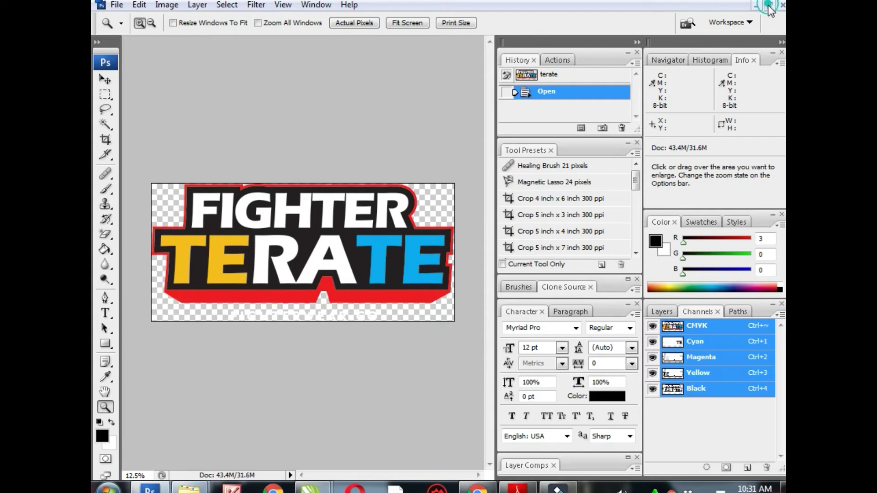
click(770, 7)
right_click(202, 47)
Duplicate terate as 'terate copy', place it below the original, and add a new channel.
click(245, 56)
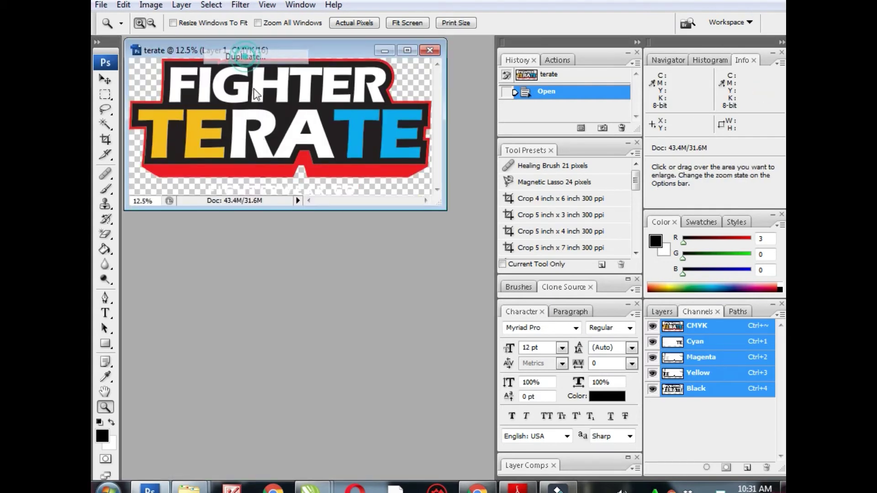
click(541, 153)
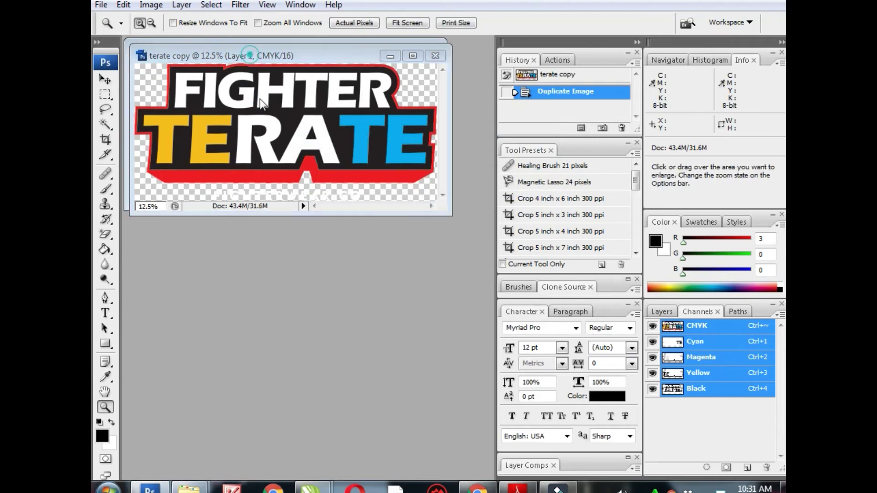
drag(302, 191, 283, 231)
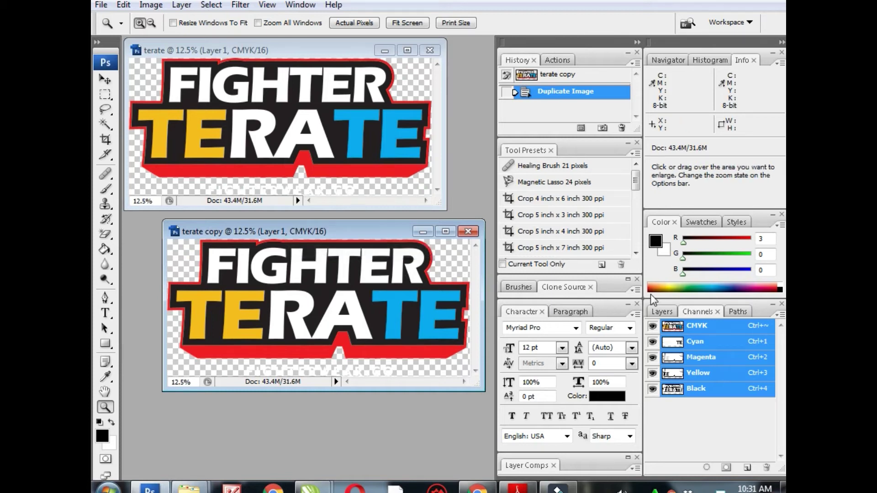
click(669, 314)
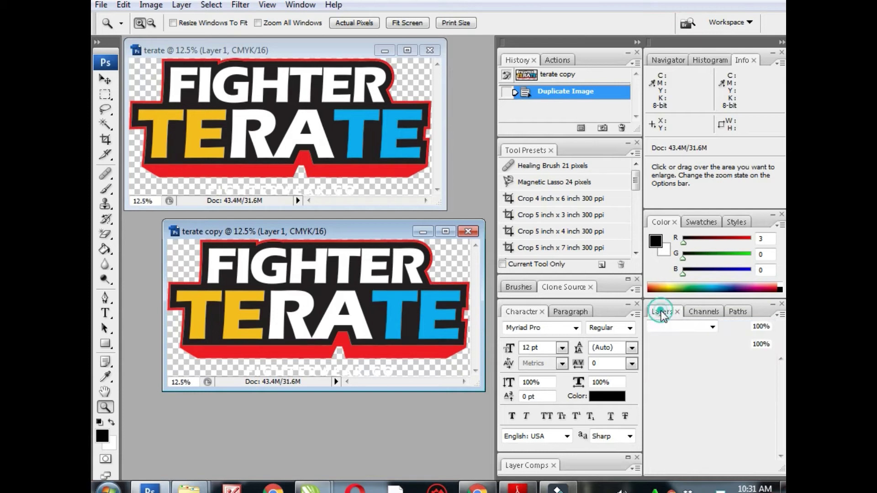
click(696, 314)
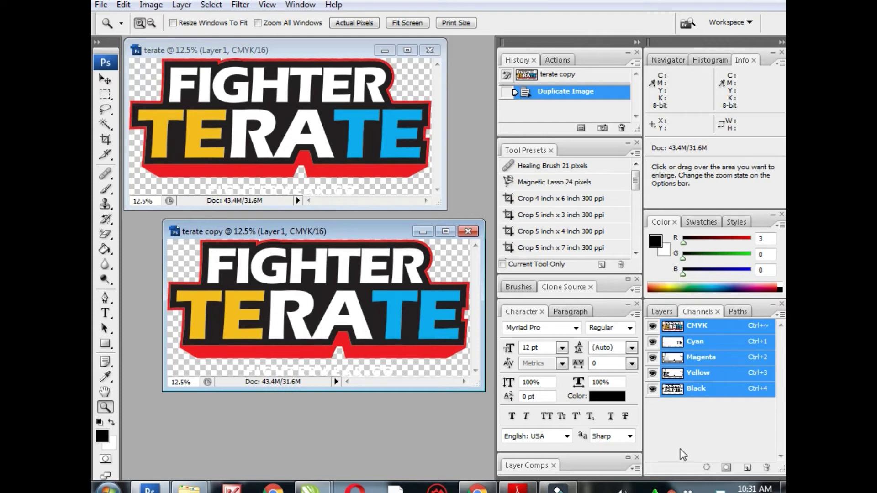
click(746, 468)
Turn the new channel into a spot colour channel with a grey-blue ink colour.
double_click(678, 405)
click(373, 185)
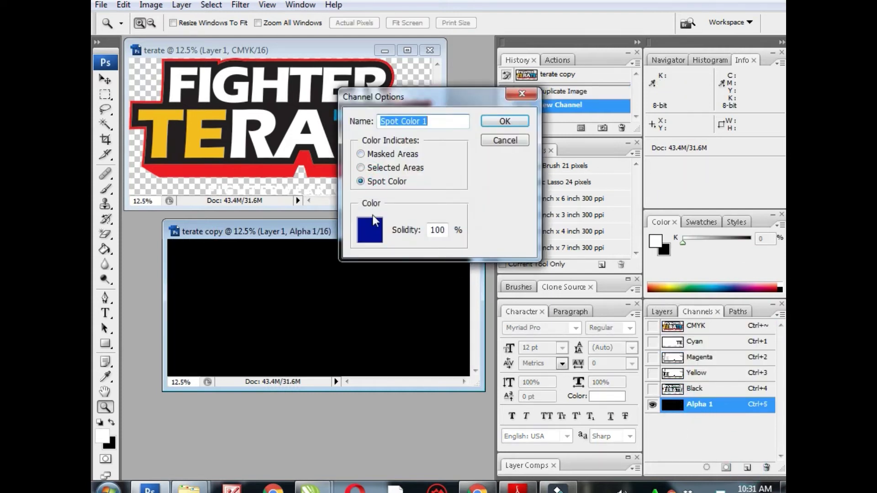
click(370, 230)
drag(341, 216, 322, 211)
click(559, 214)
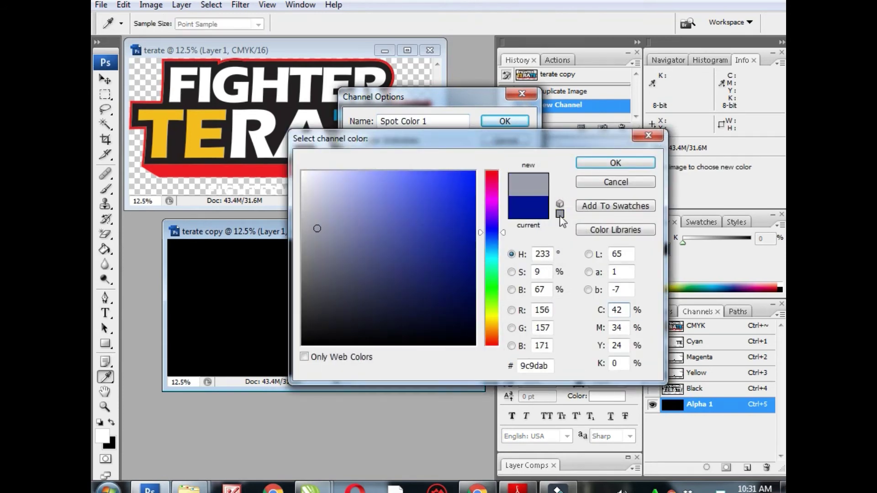
click(614, 164)
click(504, 121)
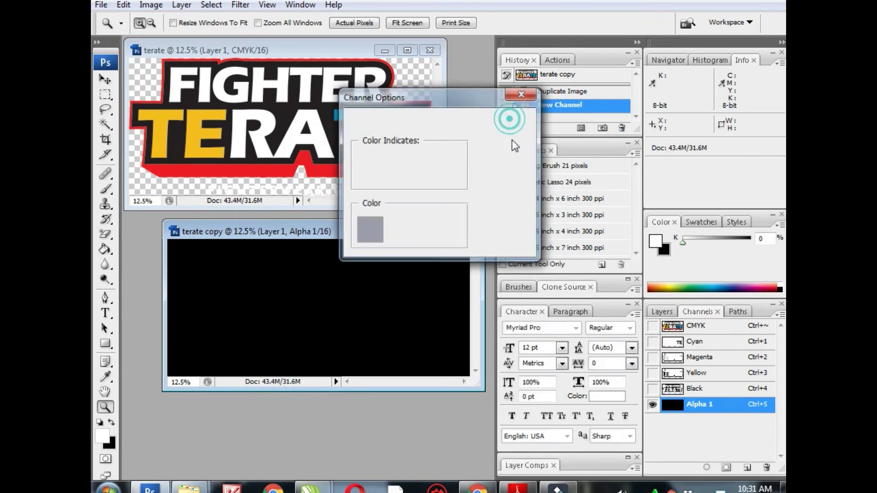
Reselect the CMYK composite, hide Spot Color 1, and sample the white lettering as foreground.
click(652, 325)
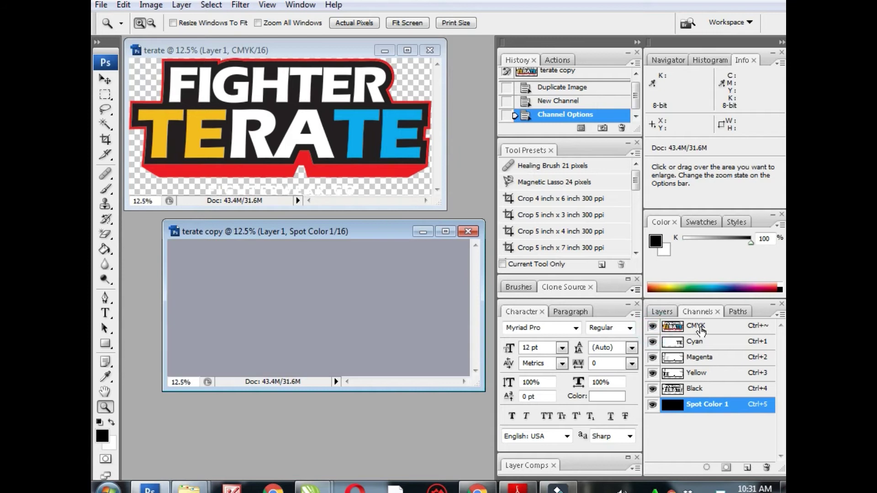
click(697, 326)
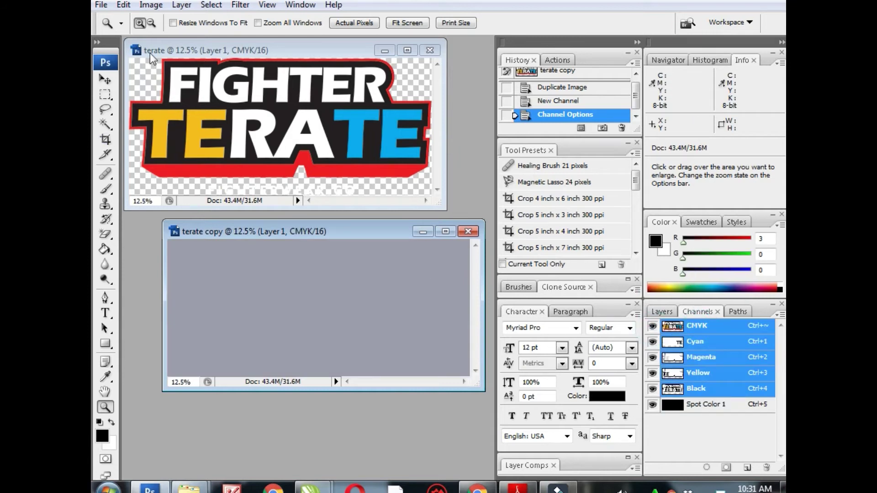
click(152, 5)
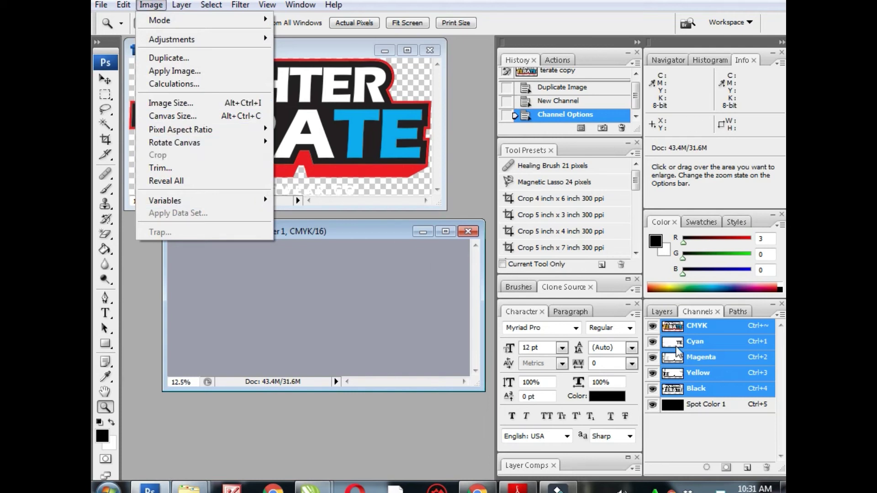
click(699, 340)
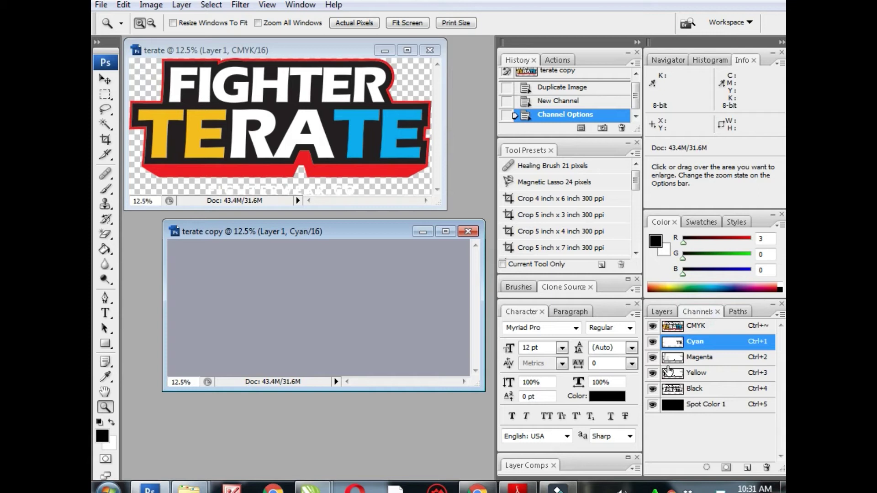
click(676, 335)
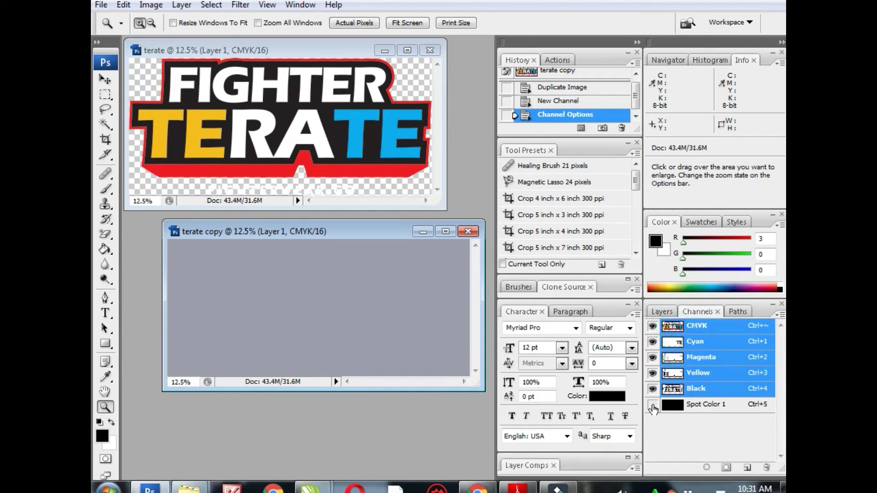
click(652, 405)
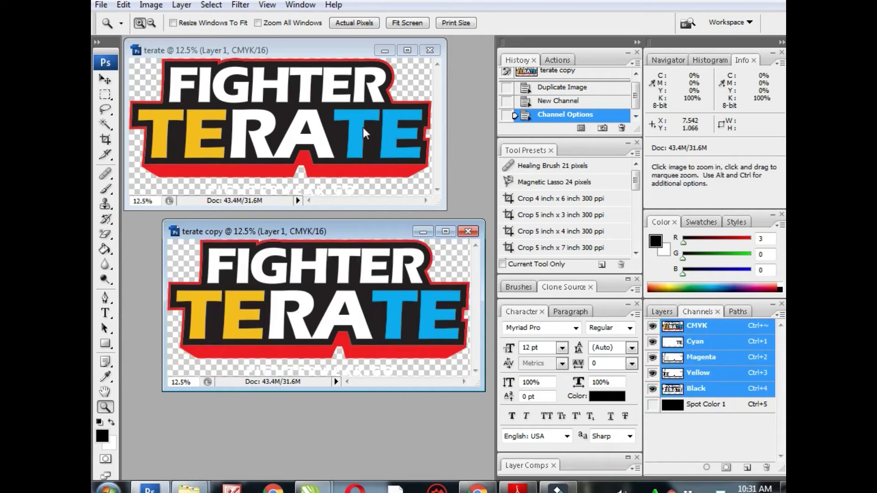
click(105, 377)
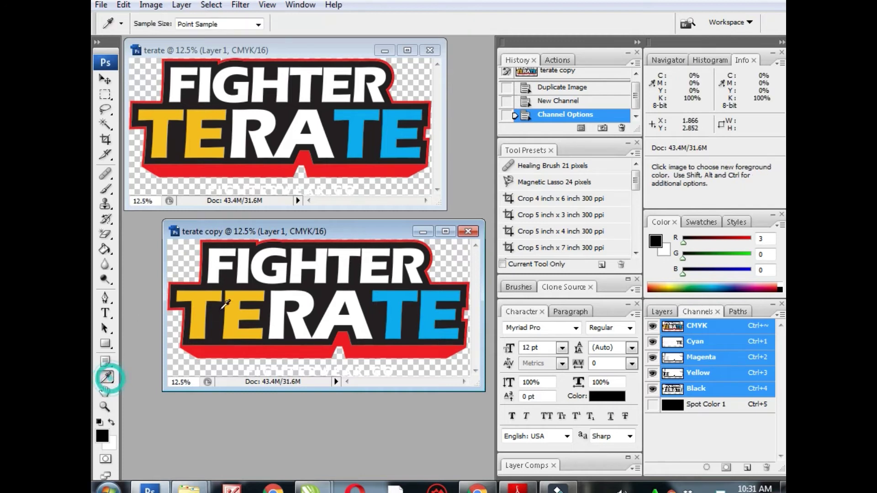
click(244, 267)
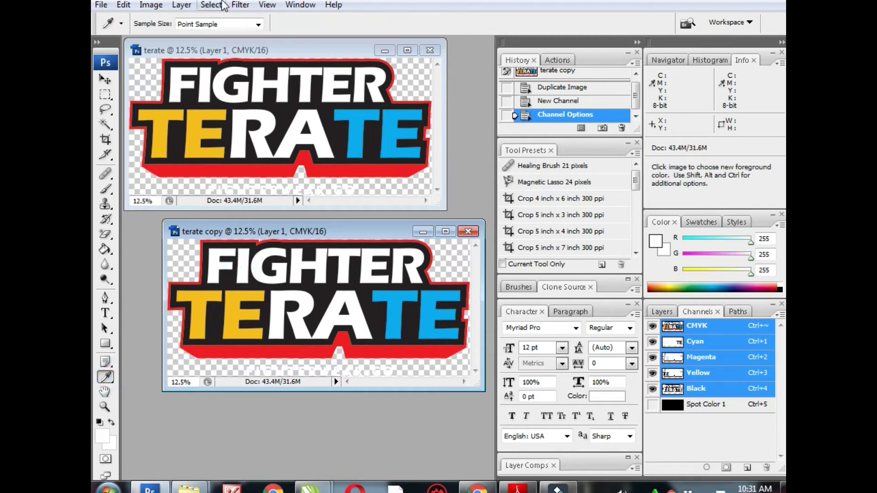
Select the white lettering with Color Range, adjusting fuzziness and inverting the selection.
click(223, 5)
click(249, 124)
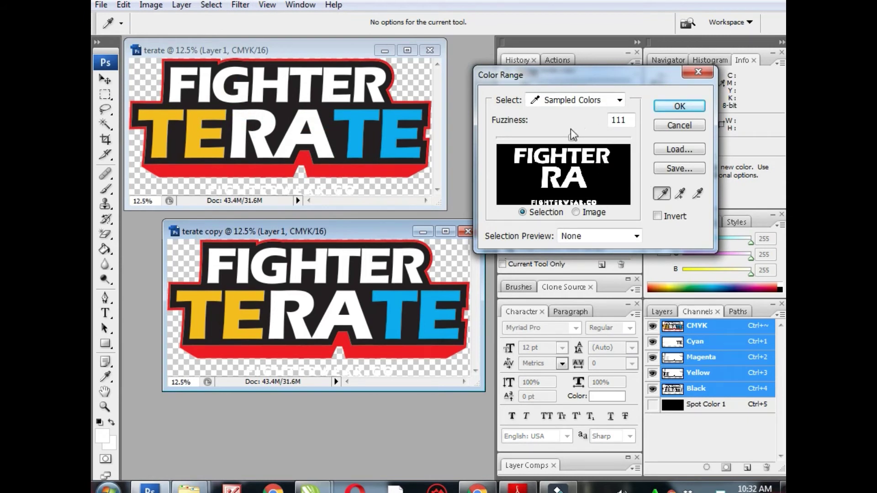
drag(571, 137, 611, 137)
click(658, 216)
click(679, 106)
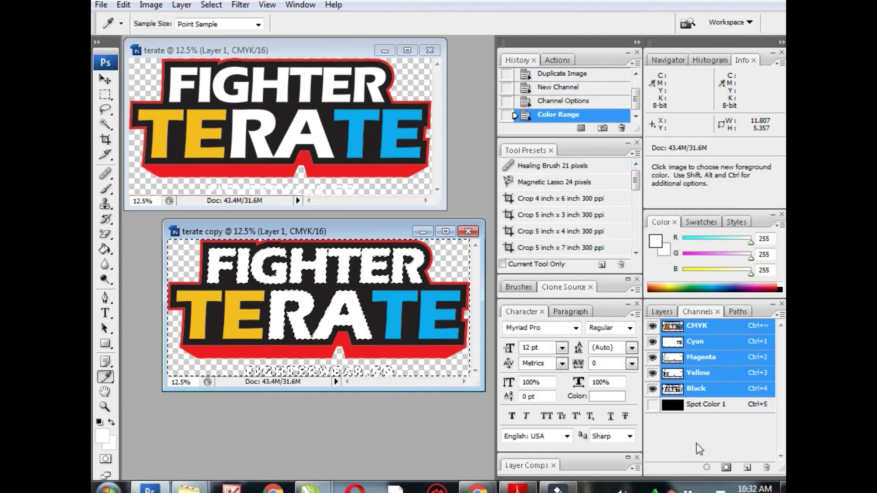
Save the selection as a channel named 'putih' and deselect.
click(206, 5)
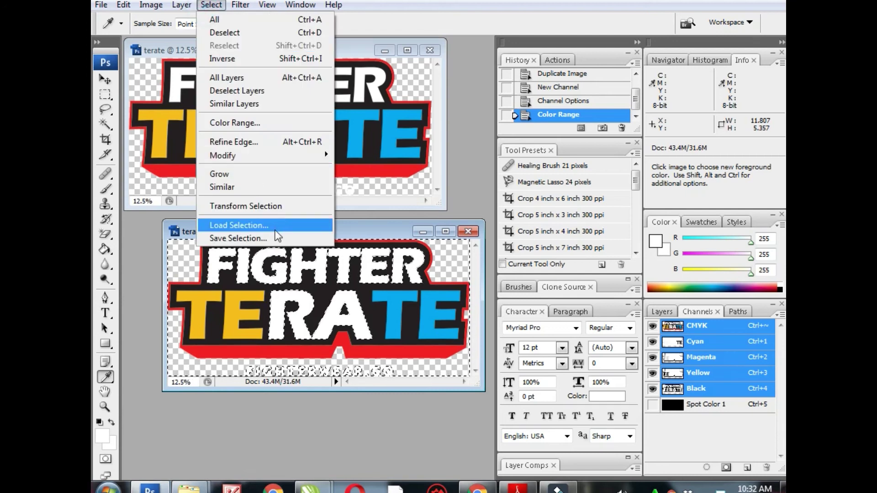
click(238, 238)
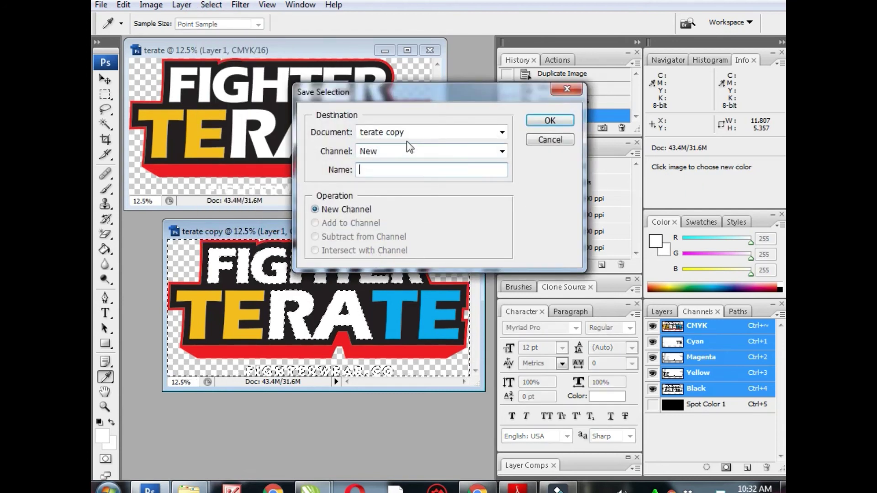
text(putih)
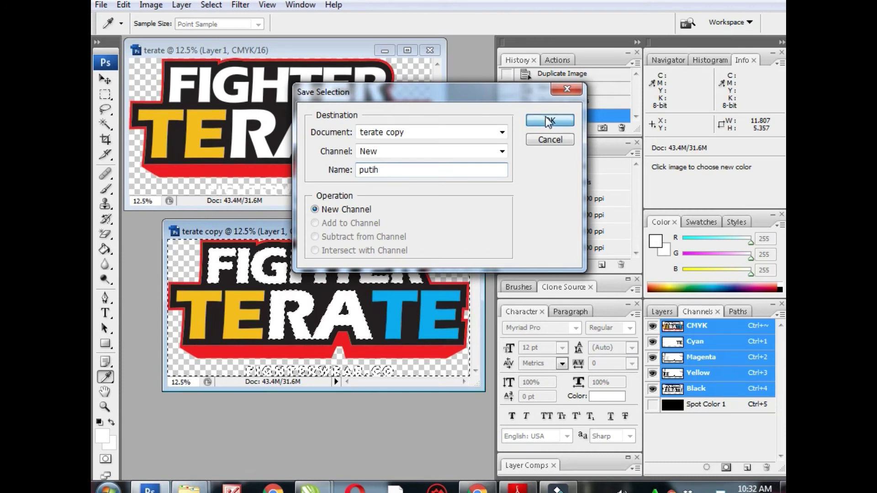
click(546, 118)
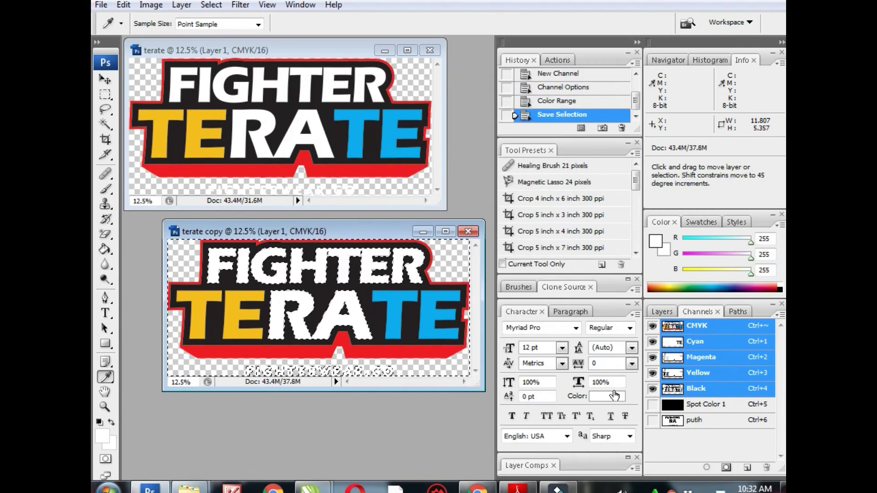
key(ctrl)
key(ctrl+d)
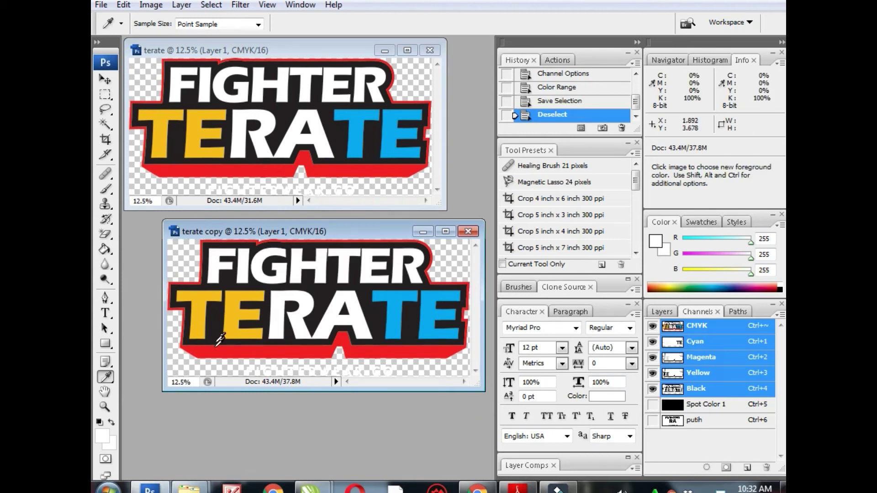
Sample the red outline and select it with Color Range.
click(215, 354)
click(211, 4)
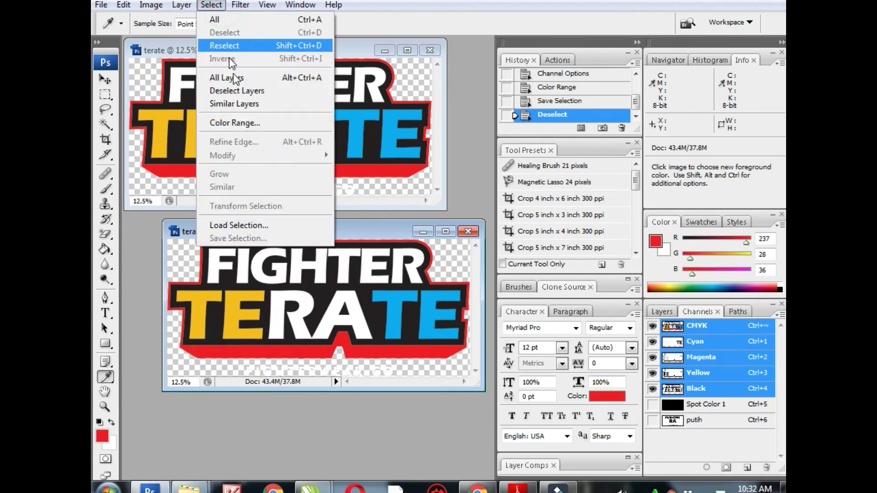
click(229, 121)
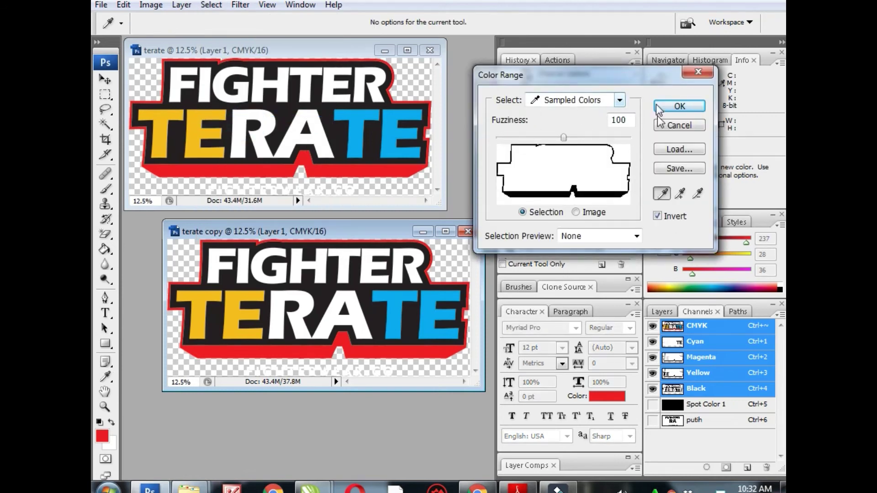
click(680, 107)
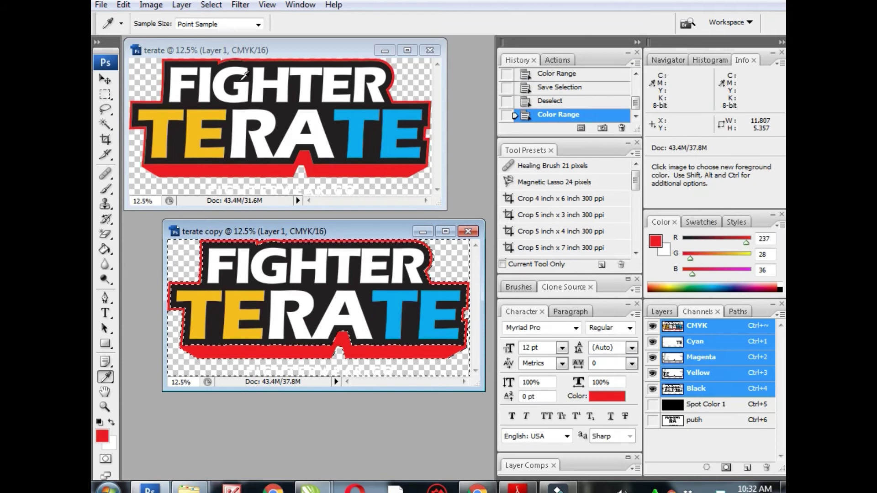
Save the red selection as a channel named 'merah' and deselect.
click(209, 6)
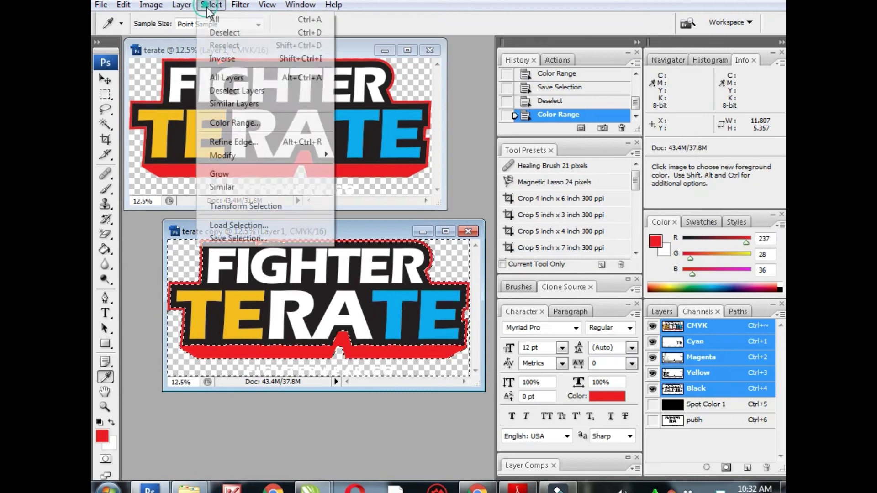
click(270, 235)
text(merah)
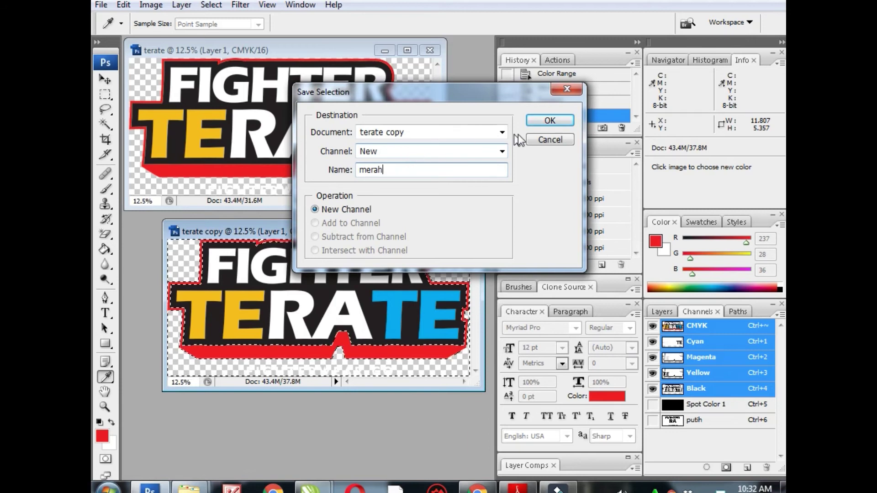
click(539, 119)
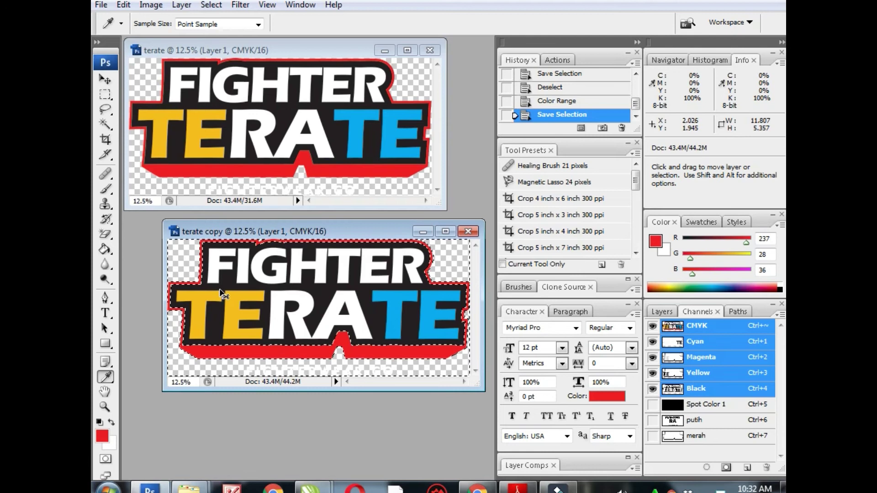
key(ctrl+d)
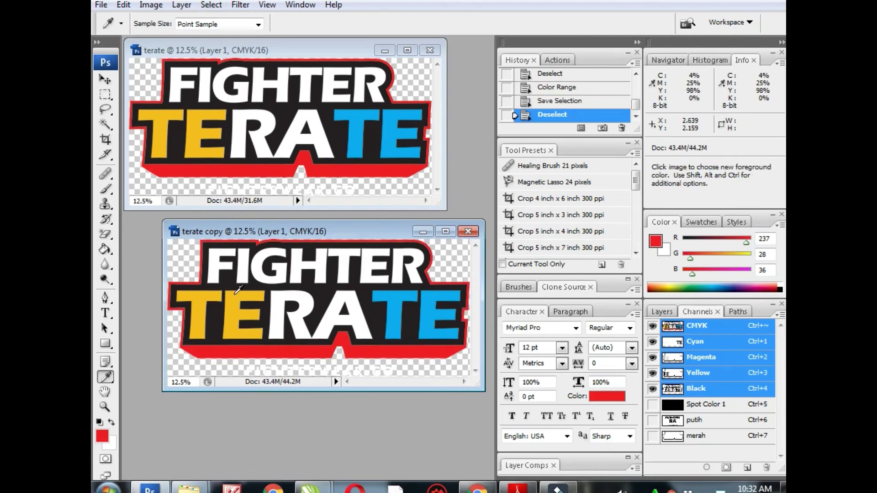
Sample the yellow TE letters, select them by Color Range, and save that selection as channel 'kuning'.
click(236, 293)
click(226, 5)
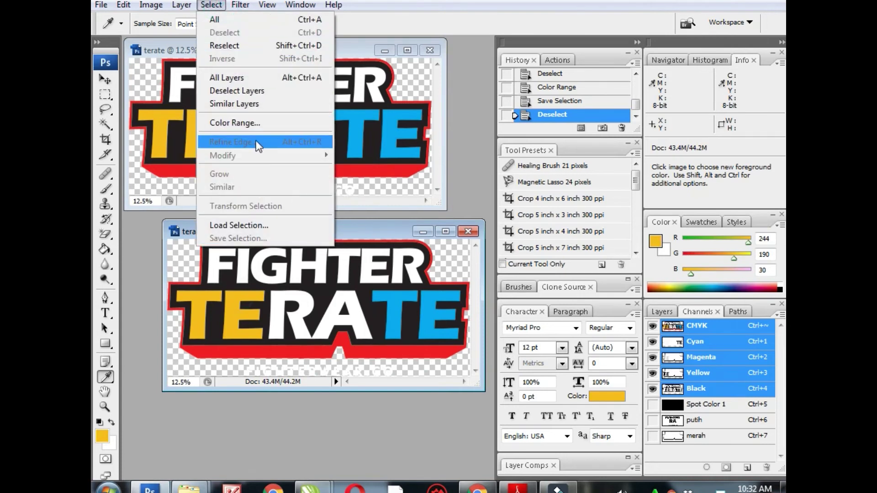
click(266, 118)
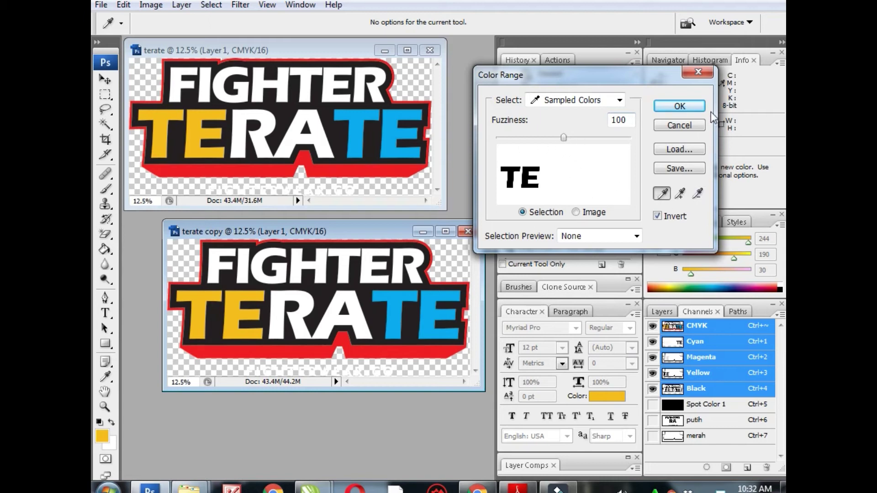
click(680, 106)
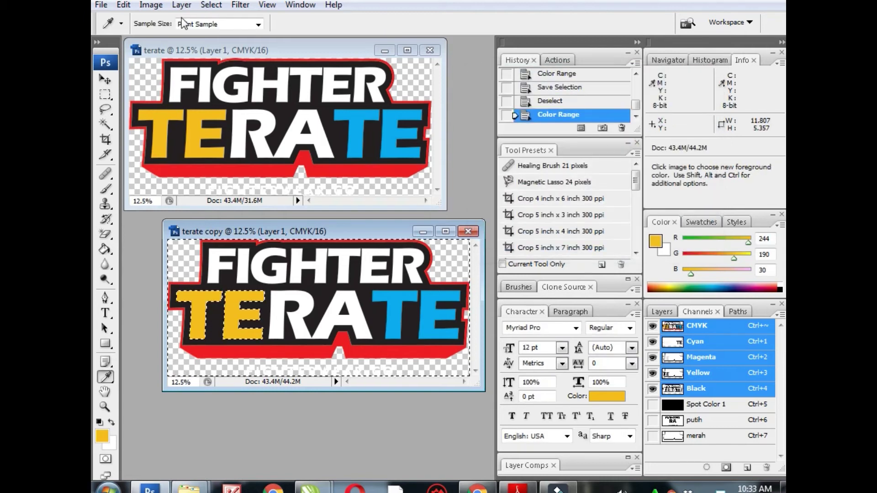
click(210, 5)
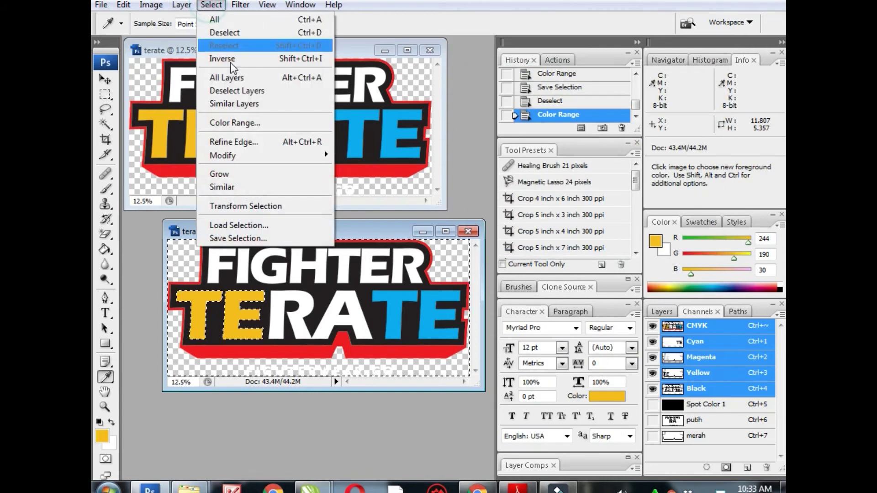
click(251, 233)
text(kuning)
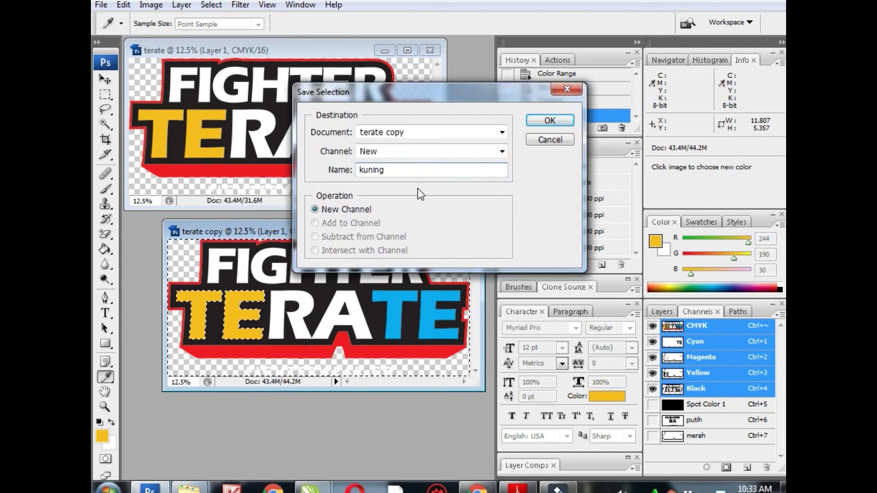
click(550, 121)
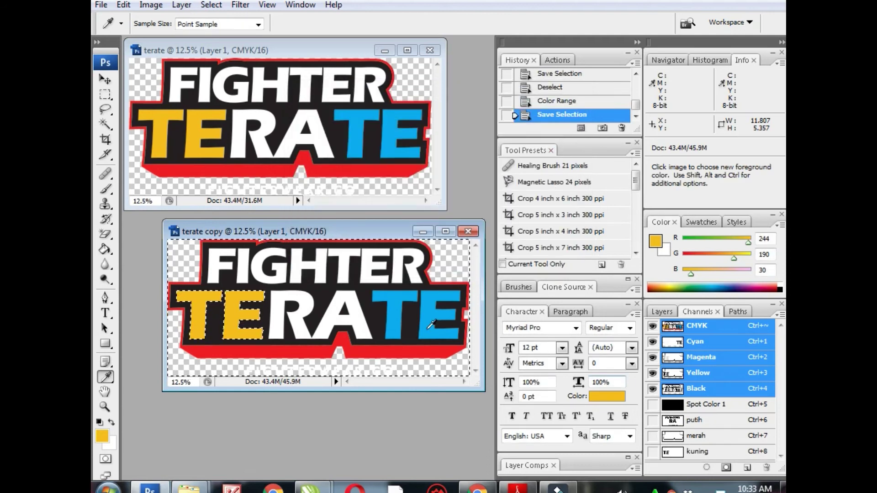
Select the blue TE letters by Color Range, save them as channel 'biru', then deselect.
key(ctrl+d)
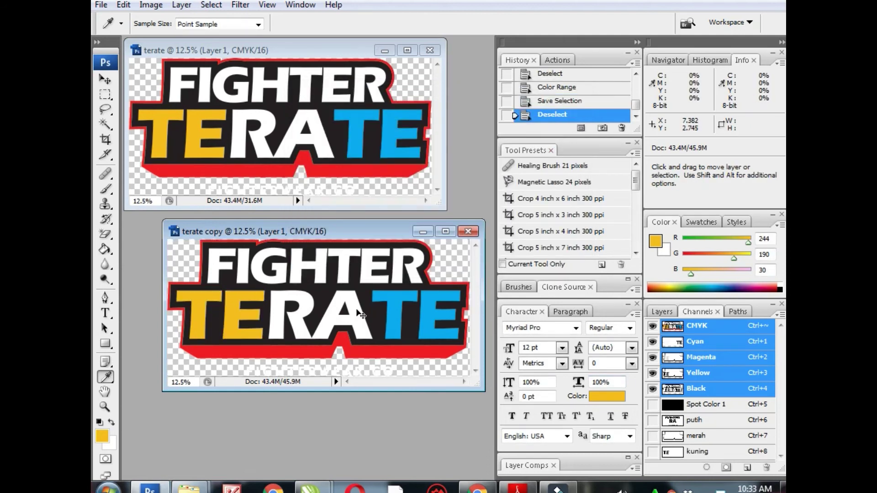
click(396, 296)
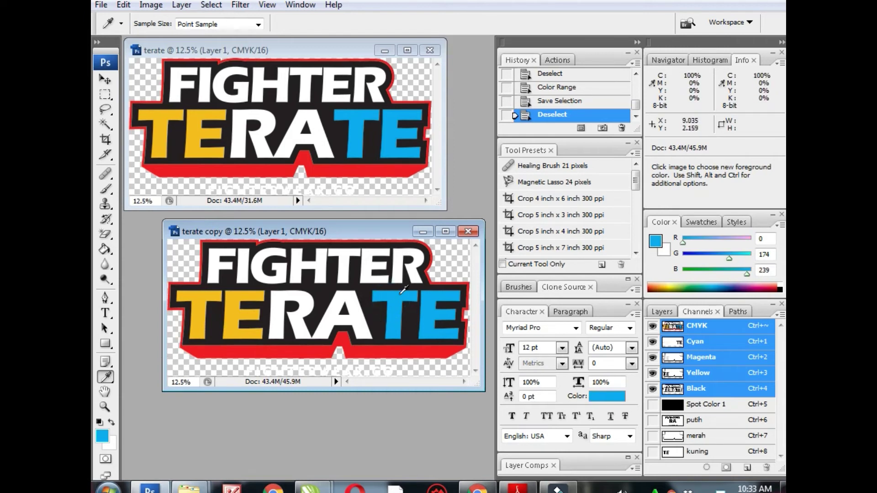
click(211, 5)
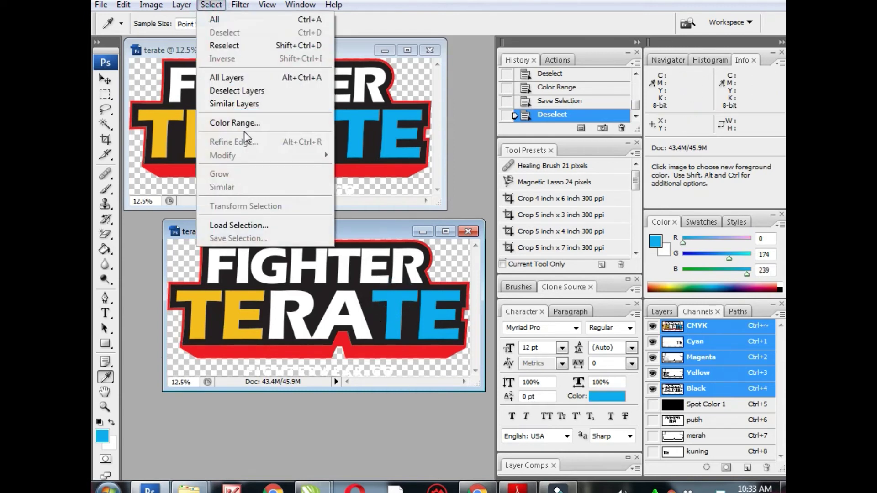
click(249, 122)
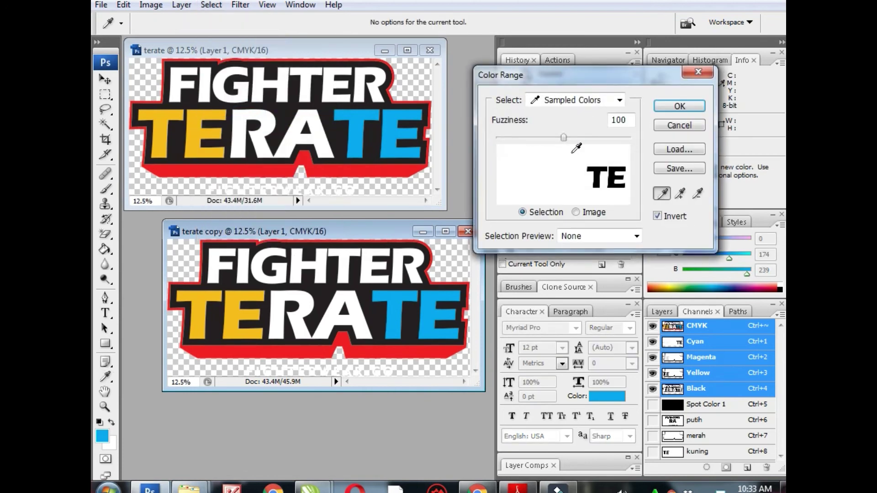
click(663, 110)
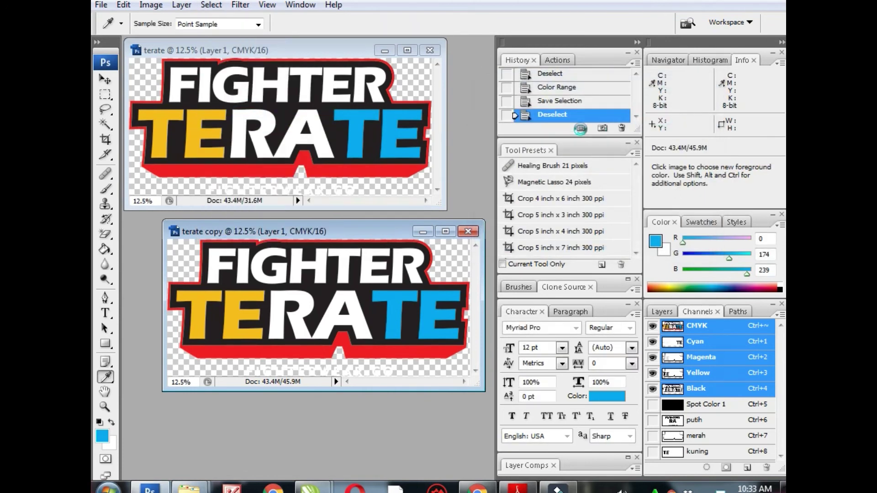
click(211, 5)
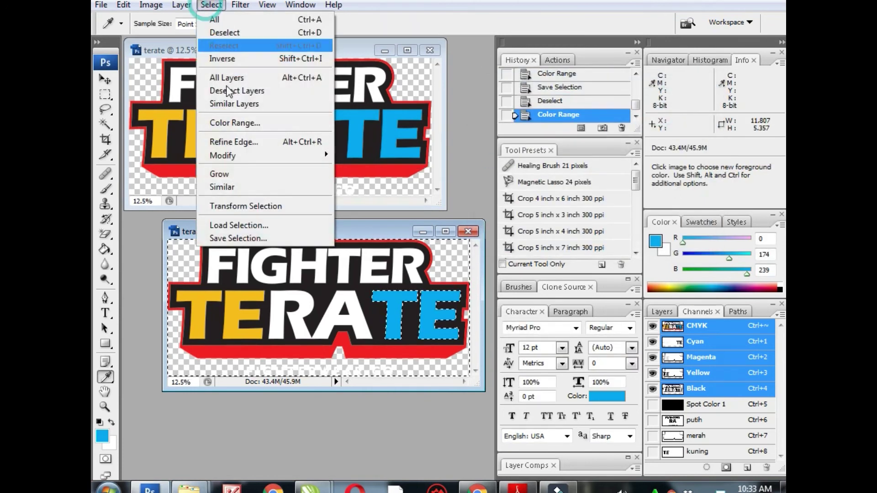
click(262, 236)
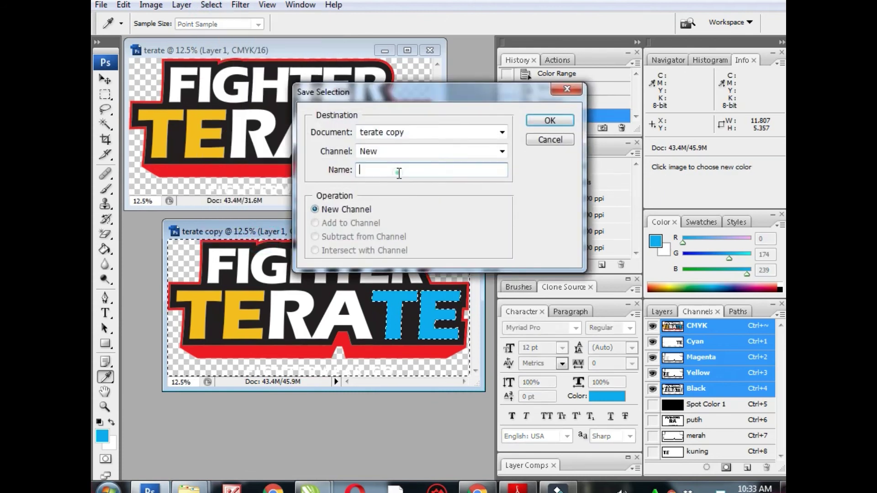
text(biru)
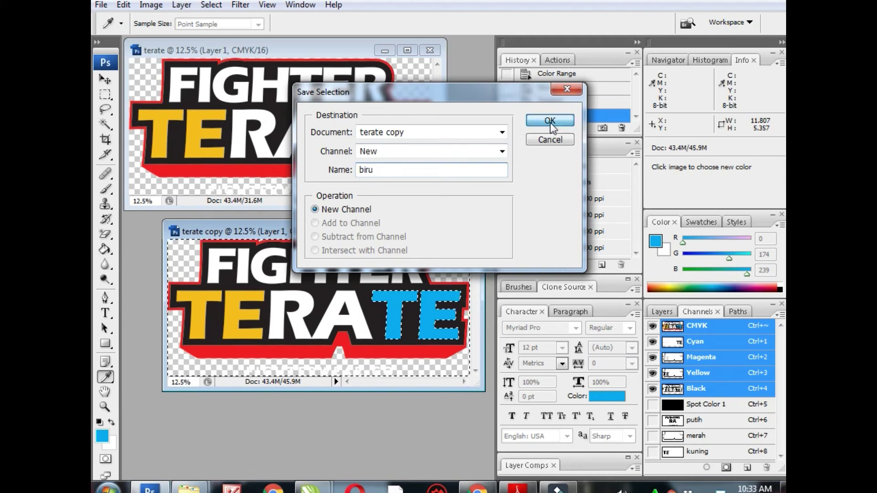
click(550, 120)
key(ctrl+d)
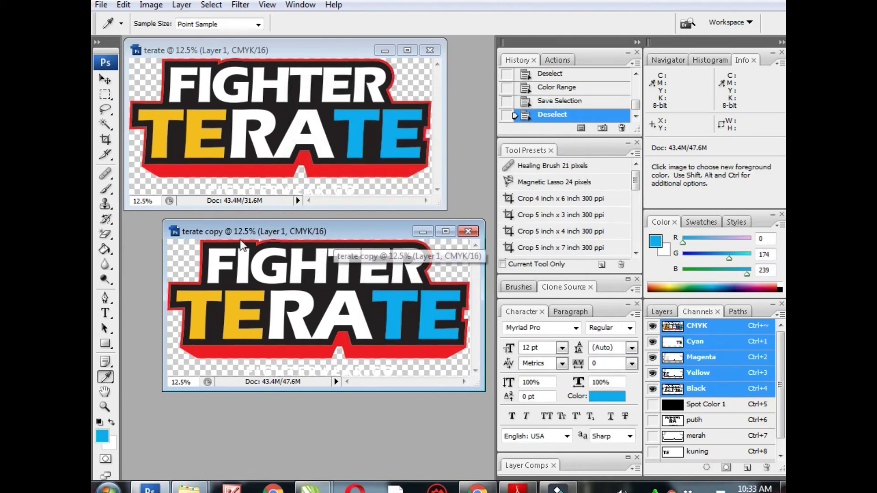
Select the black outline by Color Range, save it as channel 'hitam', then deselect.
click(237, 273)
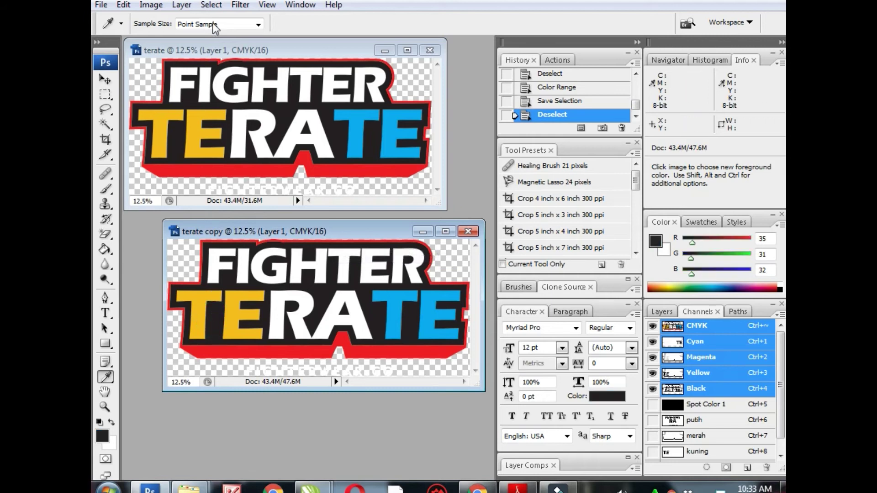
click(209, 6)
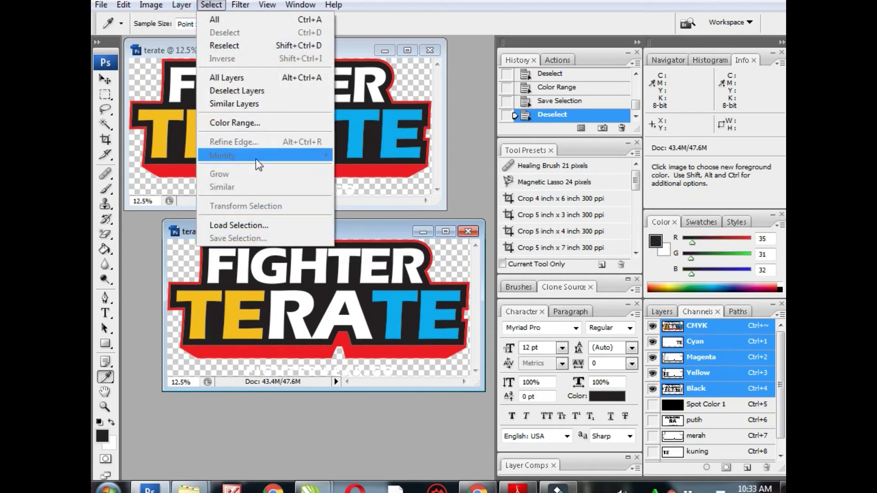
click(274, 123)
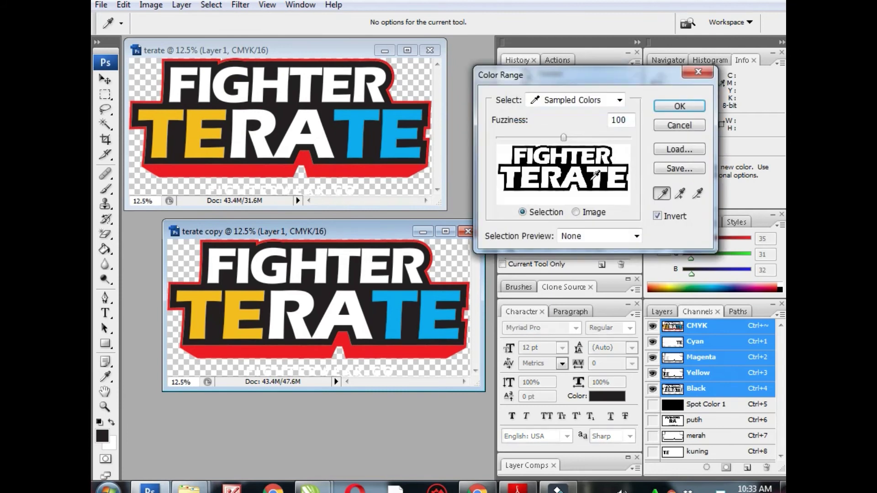
click(668, 105)
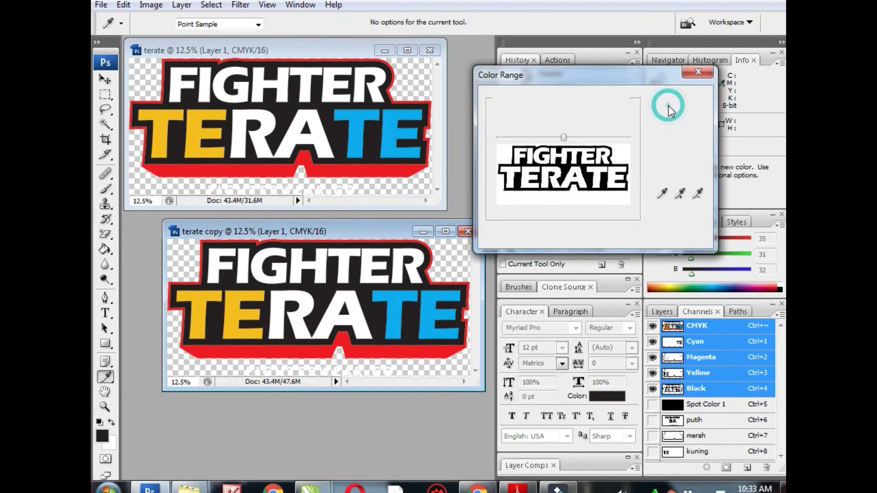
click(203, 7)
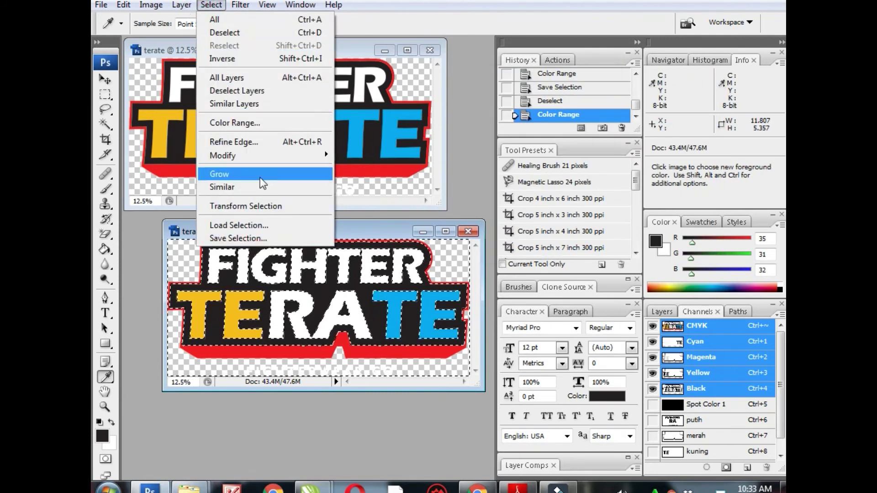
click(274, 239)
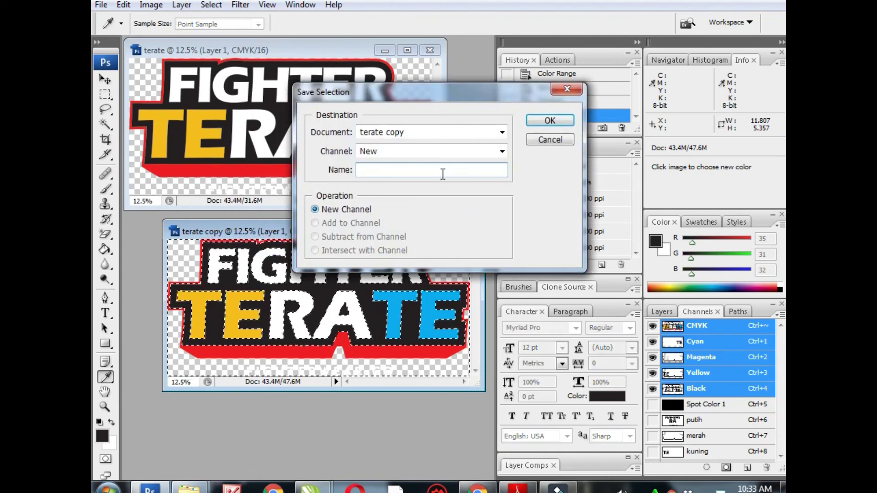
text(hitam)
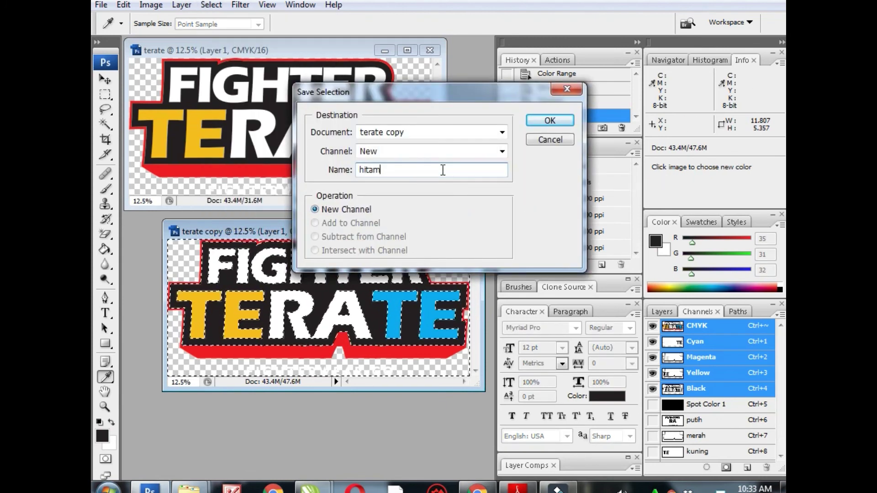
click(550, 120)
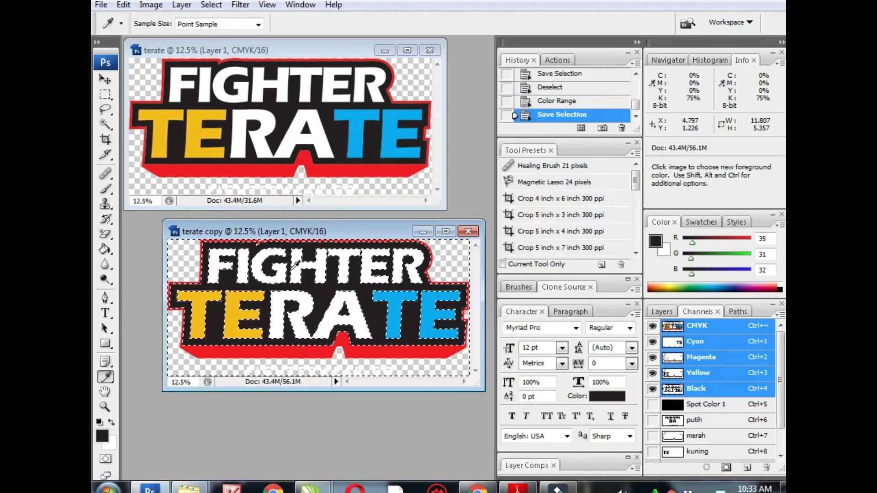
key(ctrl+d)
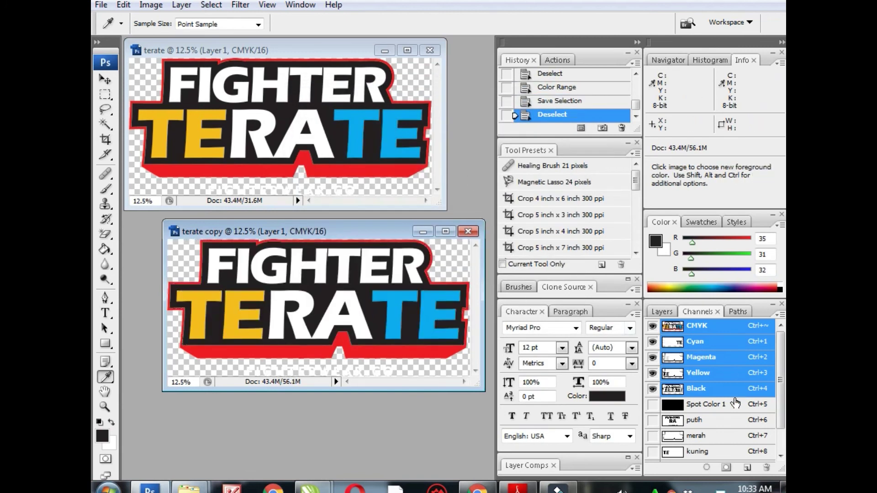
Make the putih channel a white spot colour channel.
scroll(730, 402, down, 1)
scroll(685, 398, down, 1)
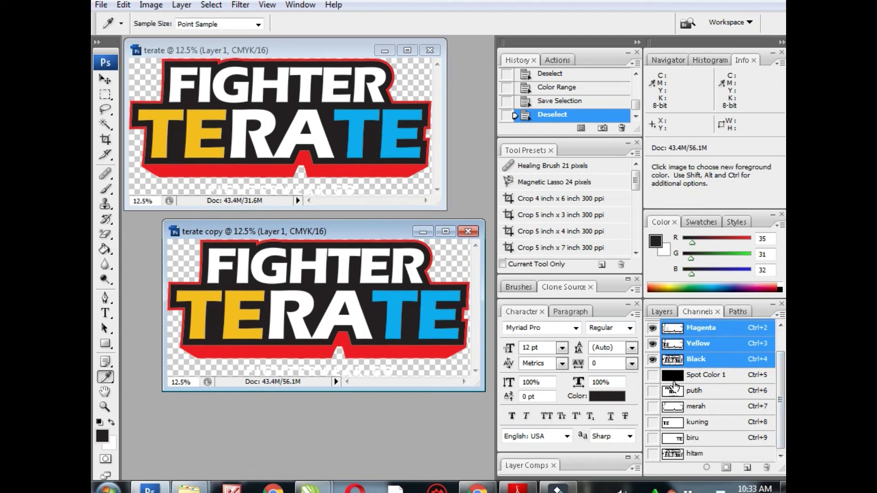
click(652, 375)
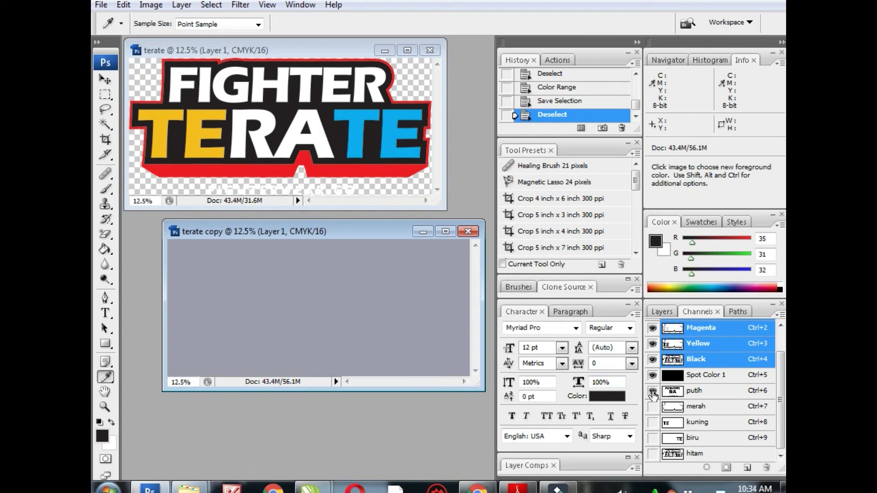
click(652, 391)
double_click(671, 397)
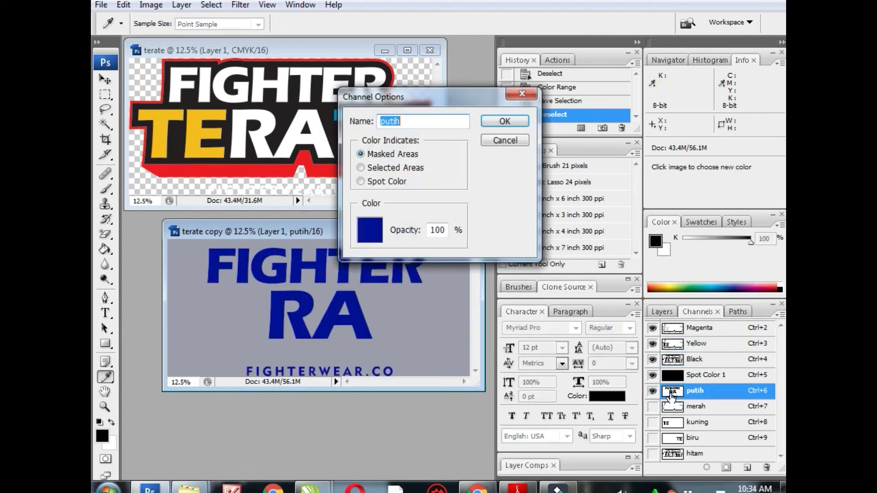
click(399, 187)
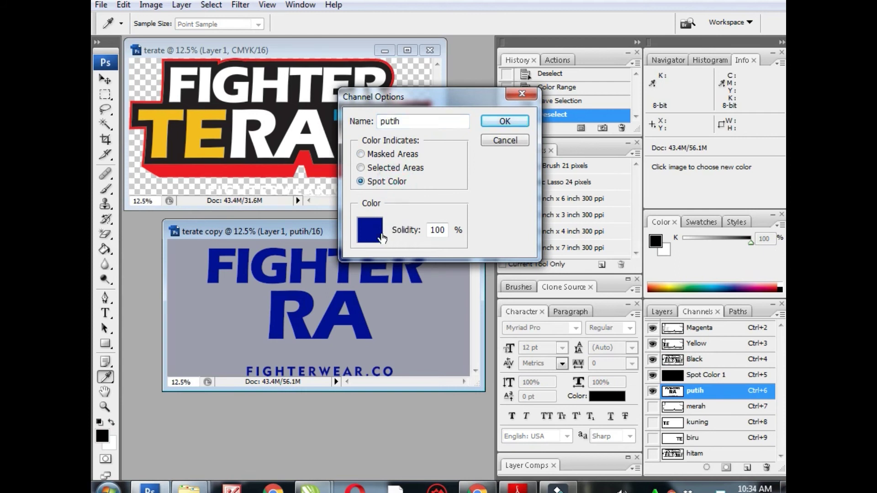
click(381, 236)
drag(333, 231, 306, 112)
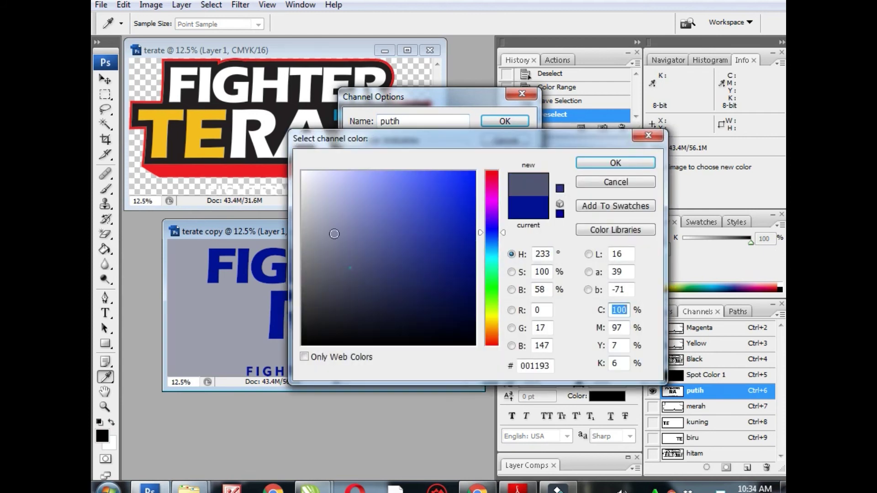
click(615, 163)
click(503, 121)
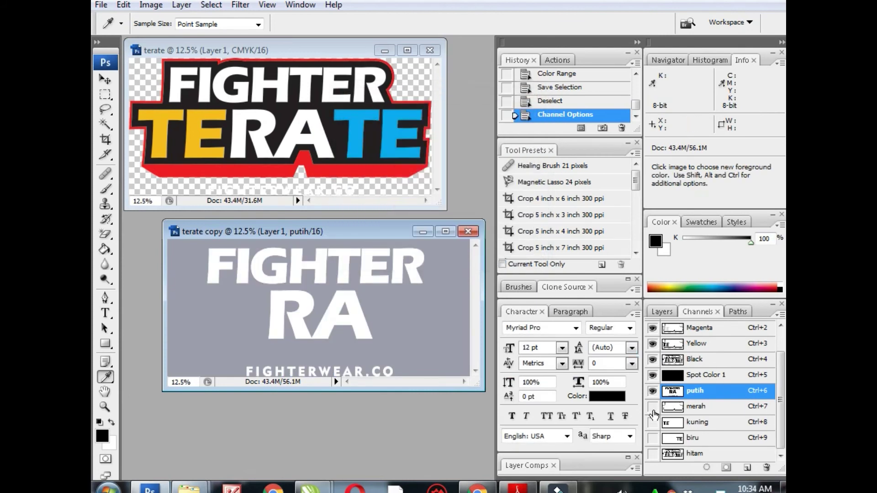
Make the merah channel a spot colour using the red sampled from the logo border.
click(652, 406)
double_click(668, 408)
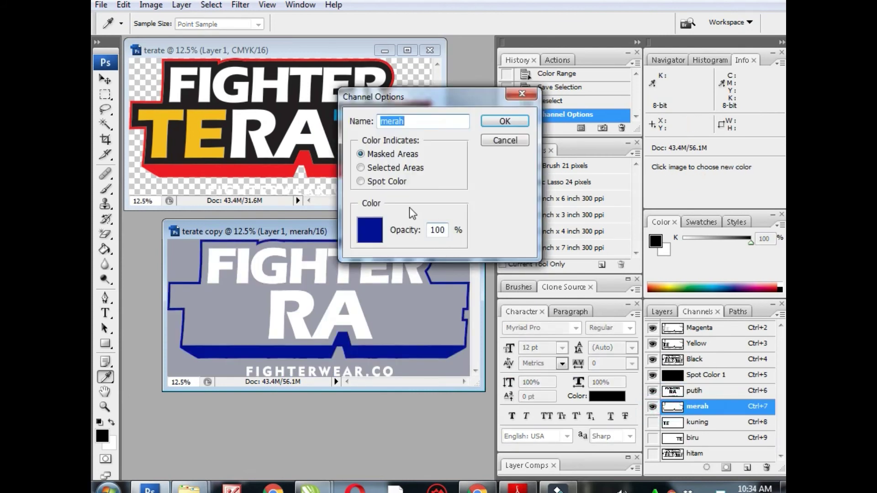
click(360, 182)
click(372, 231)
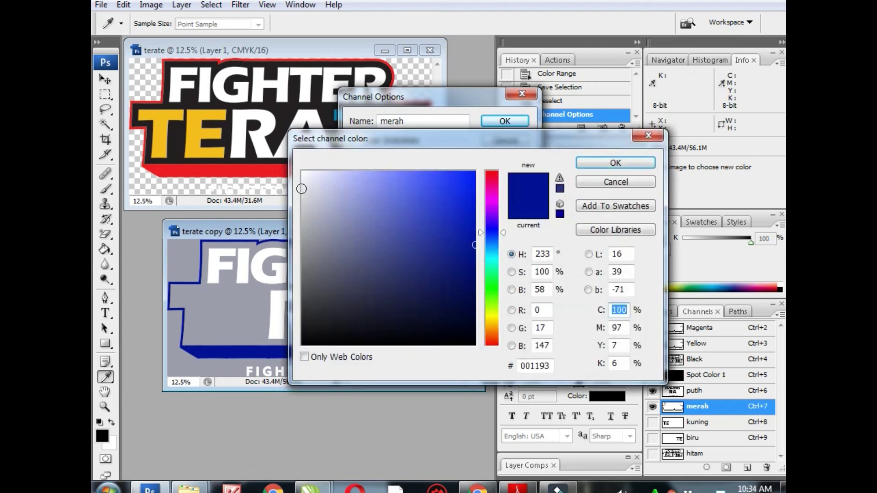
click(161, 172)
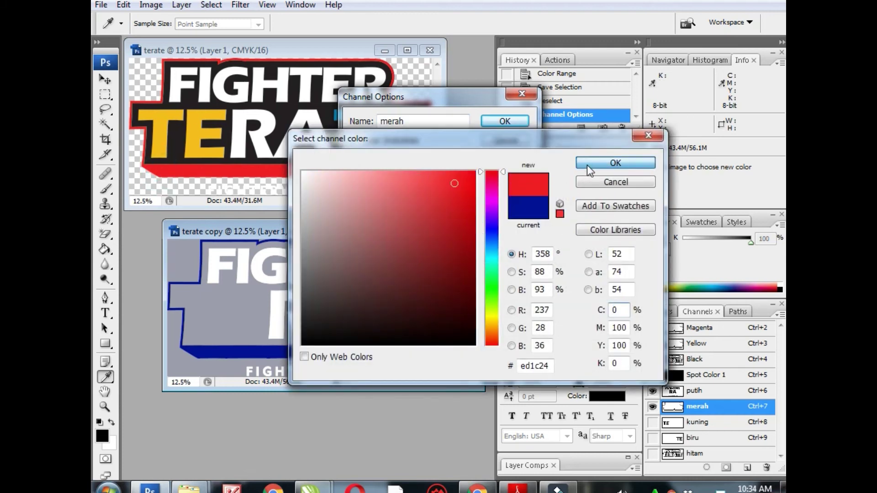
click(587, 163)
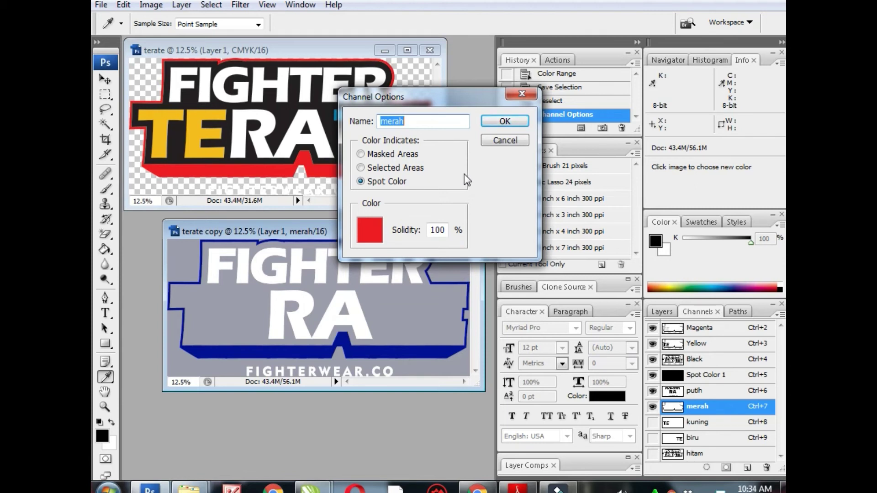
click(501, 121)
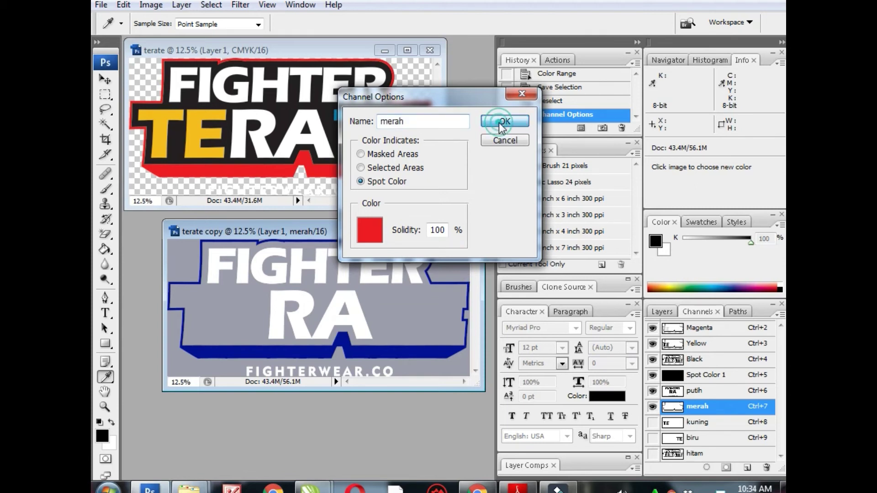
click(652, 423)
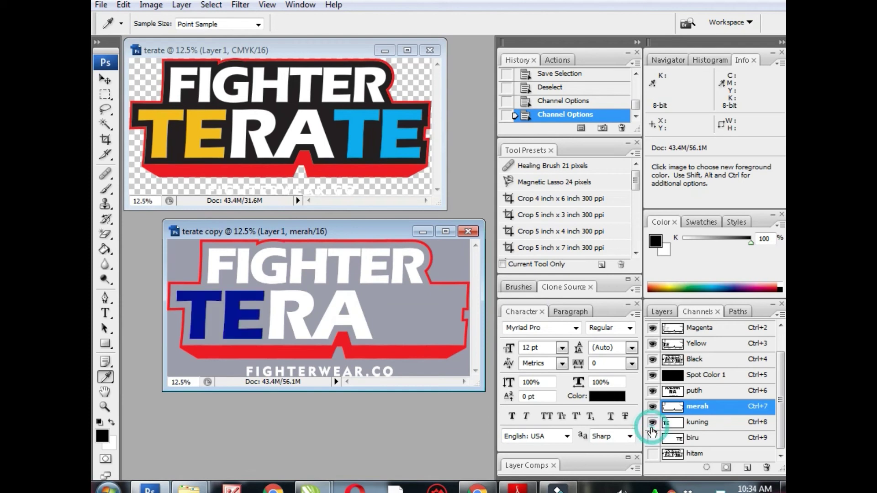
Make the kuning channel a spot colour using the yellow sampled from the TE letters.
double_click(671, 424)
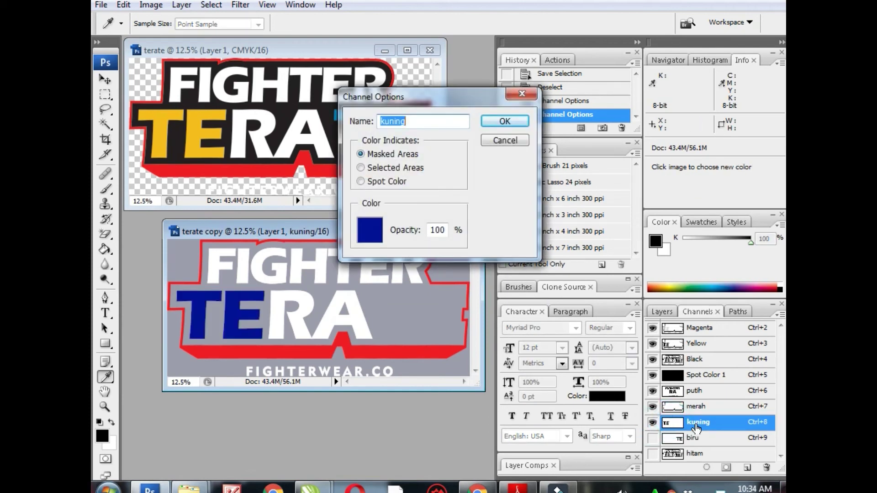
click(385, 182)
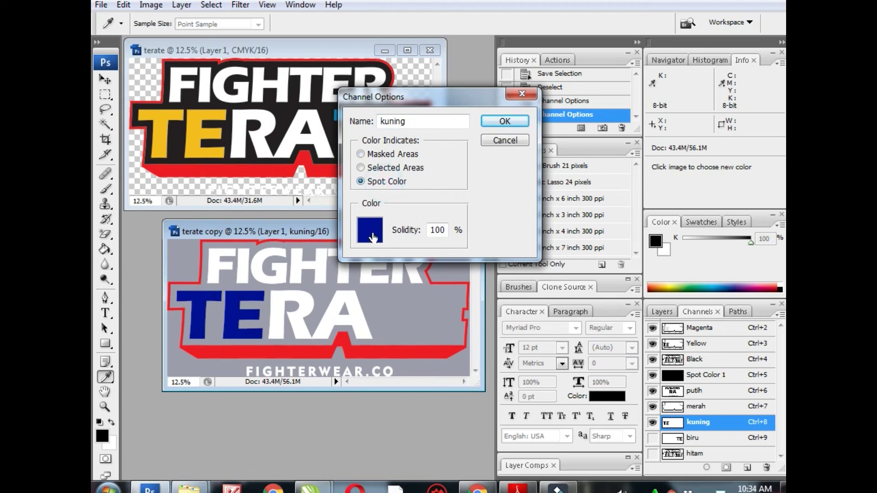
click(371, 232)
click(165, 123)
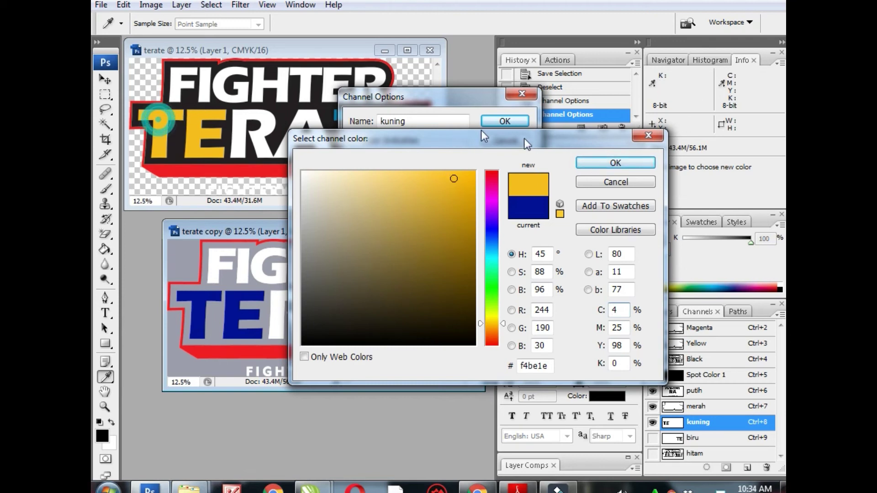
click(630, 161)
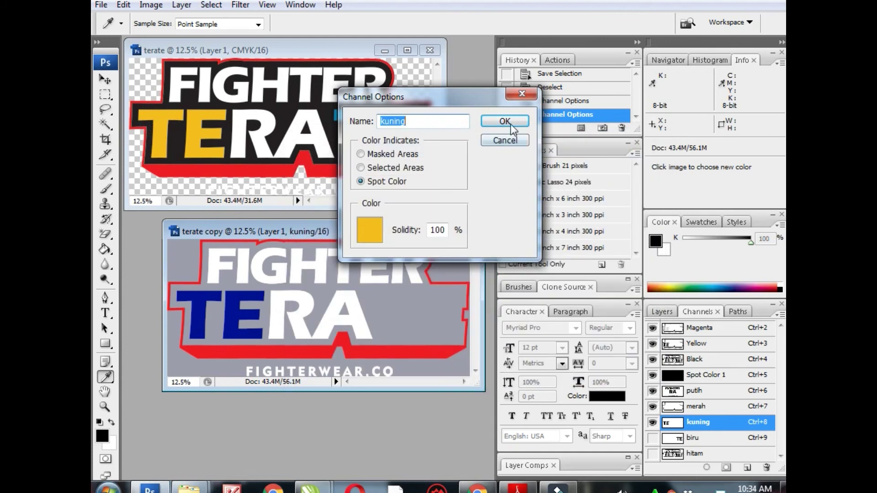
click(523, 122)
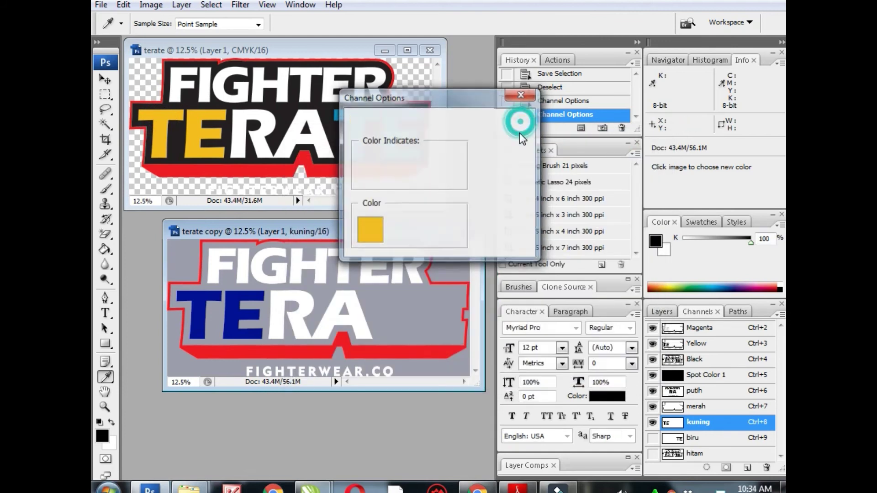
Rename the biru channel to 'Cyan' and give it a cyan colour.
click(652, 439)
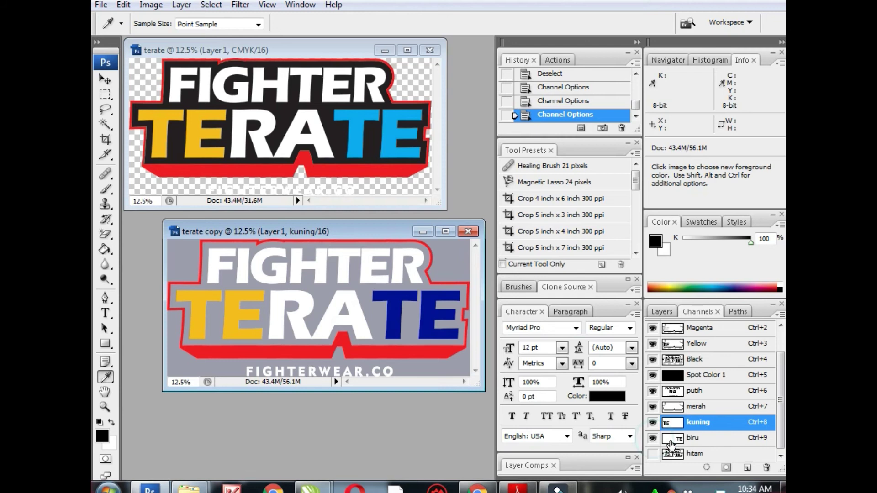
double_click(674, 440)
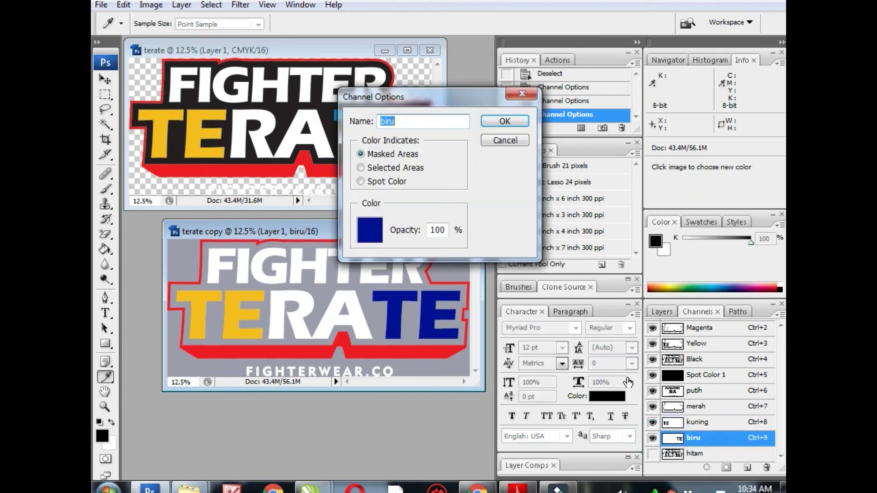
click(370, 230)
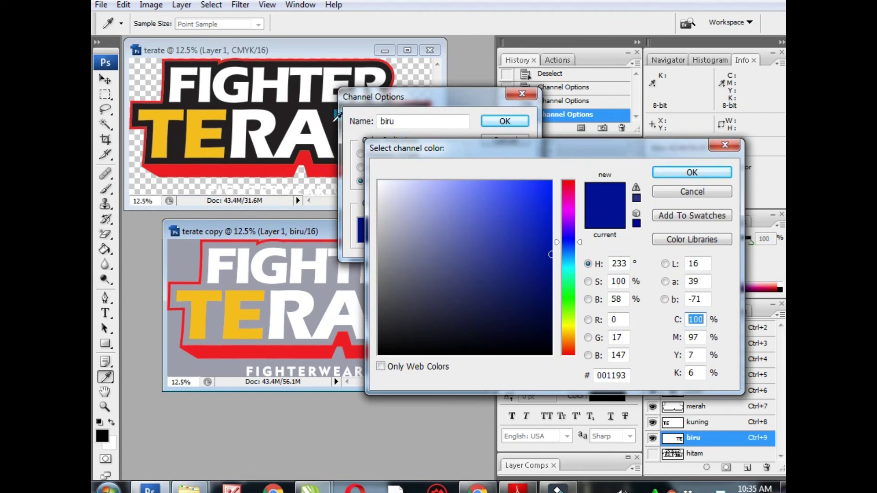
click(339, 117)
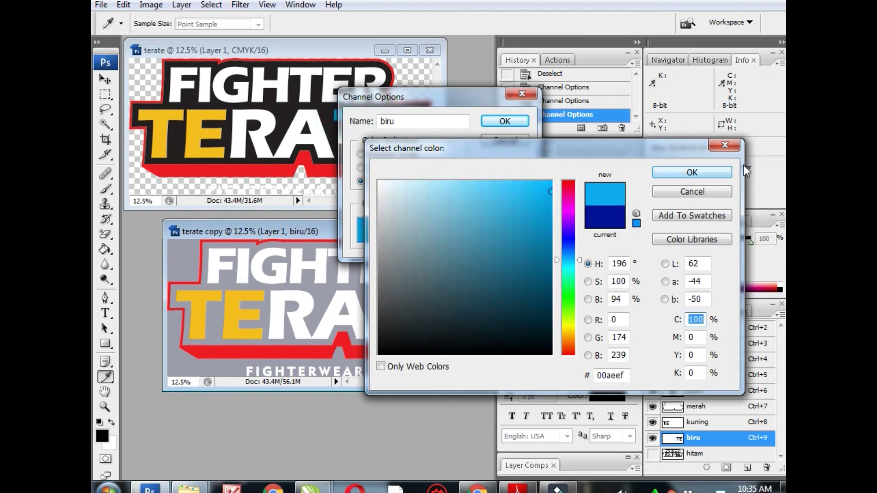
click(720, 172)
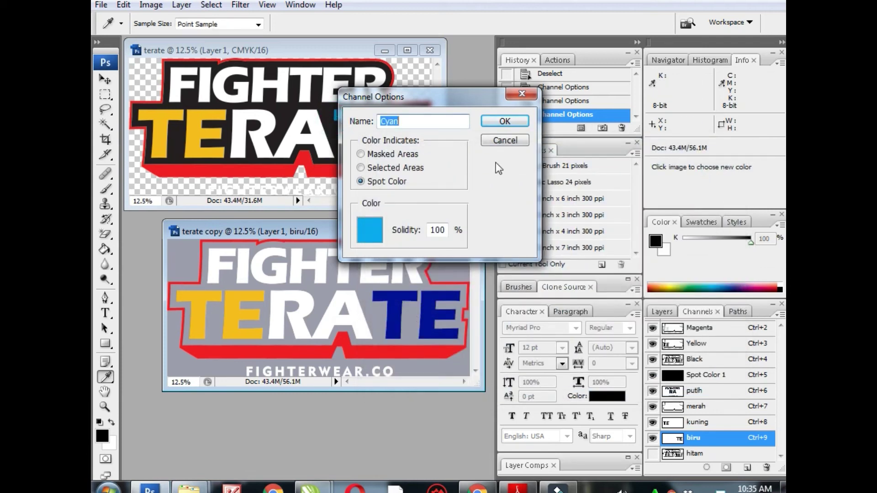
click(510, 123)
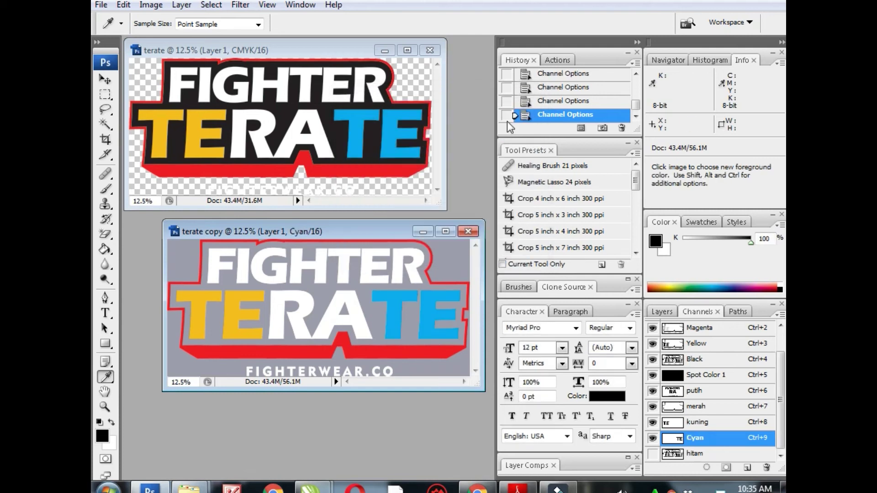
Make the hitam channel a pure black spot colour channel.
click(652, 453)
double_click(672, 454)
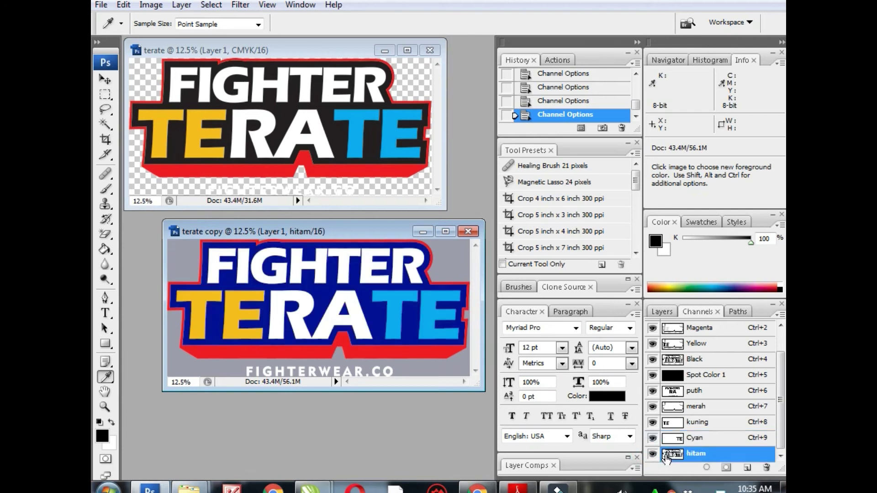
click(361, 181)
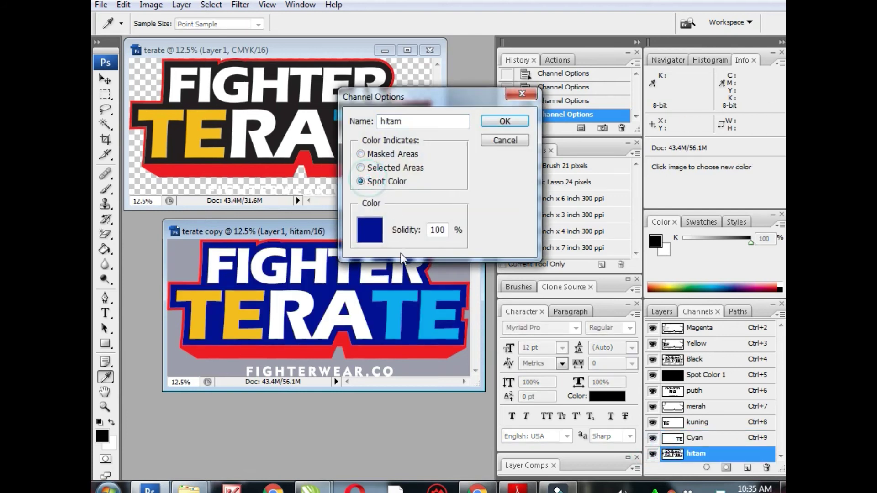
click(378, 234)
drag(435, 299, 208, 432)
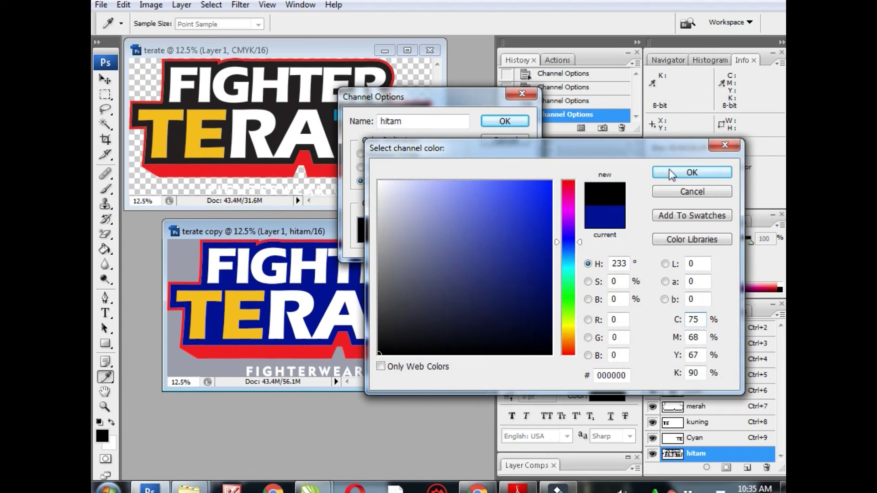
click(690, 173)
click(493, 121)
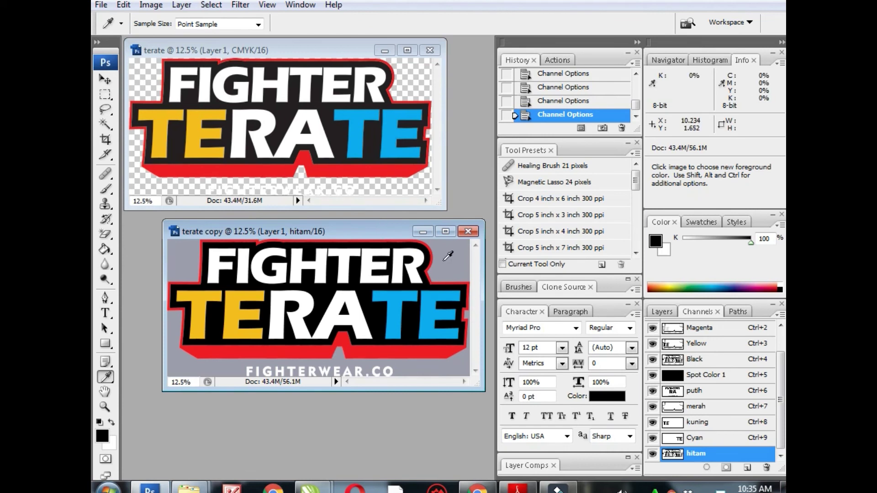
Restore both documents to floating windows and toggle the five spot channels off and back on.
click(445, 232)
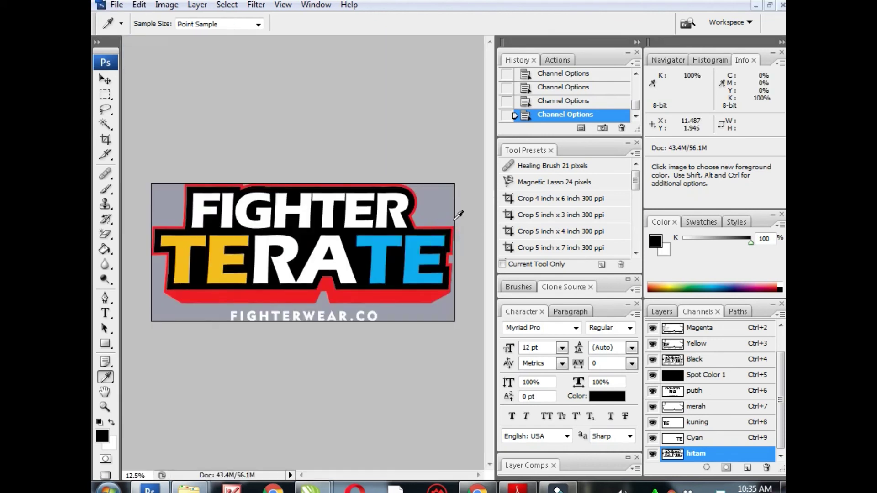
click(769, 6)
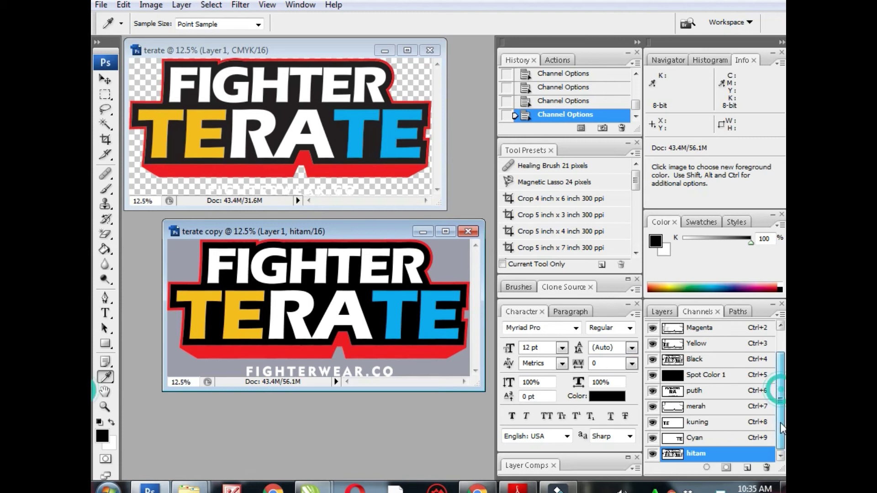
drag(652, 392, 653, 453)
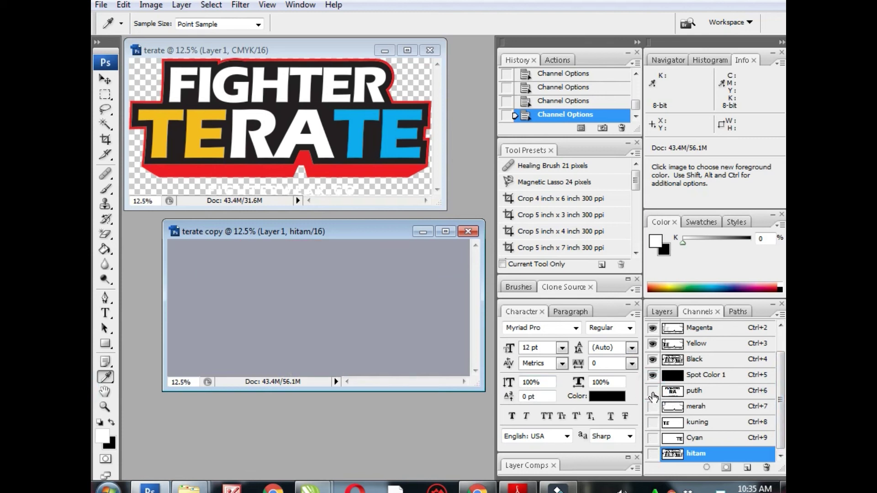
click(653, 390)
click(653, 406)
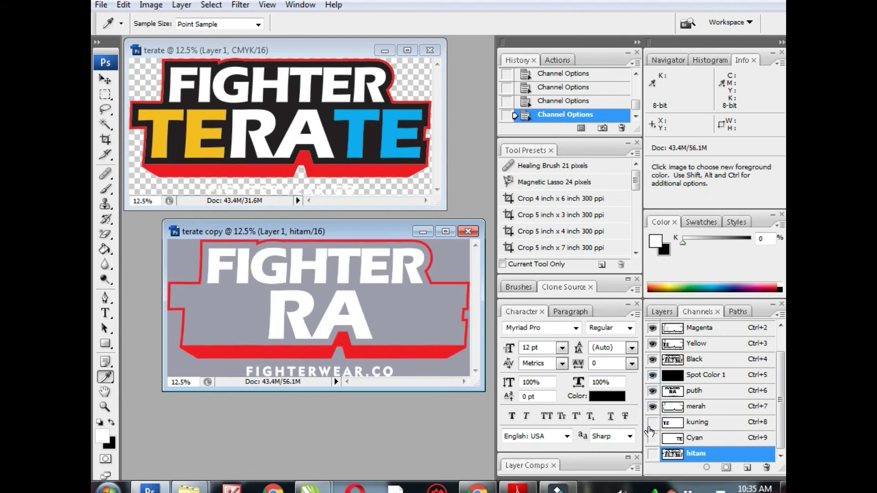
click(653, 423)
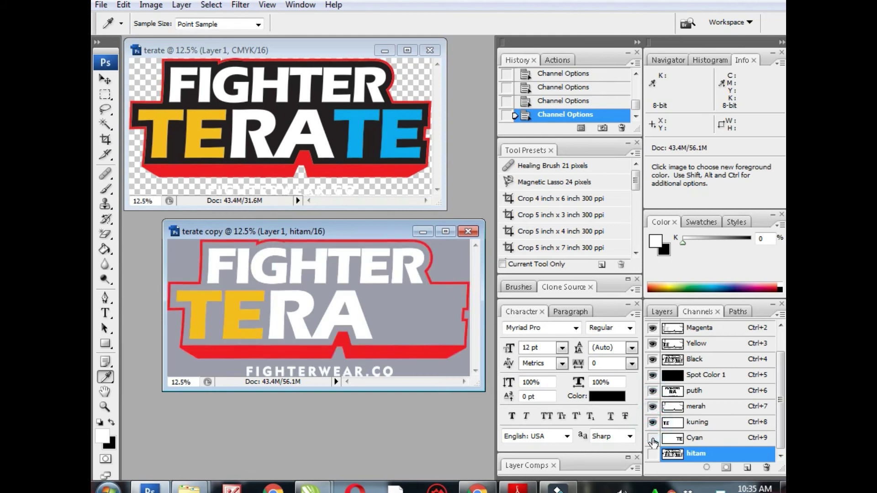
click(653, 440)
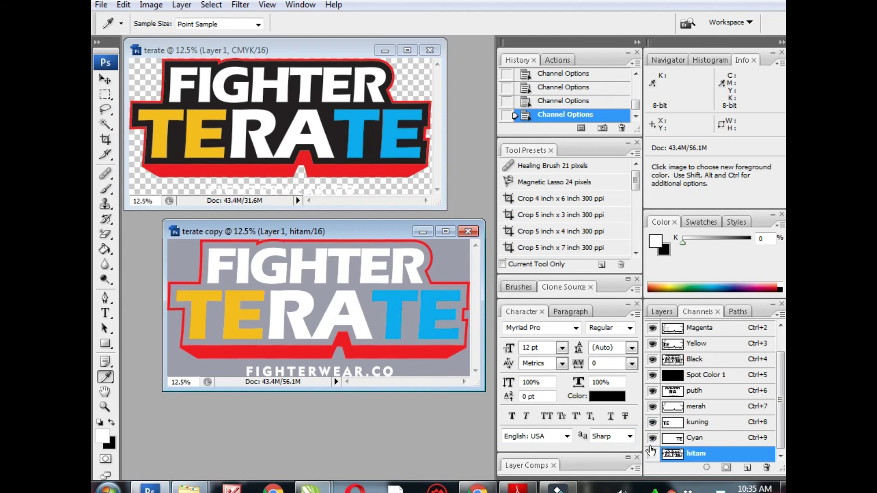
click(653, 454)
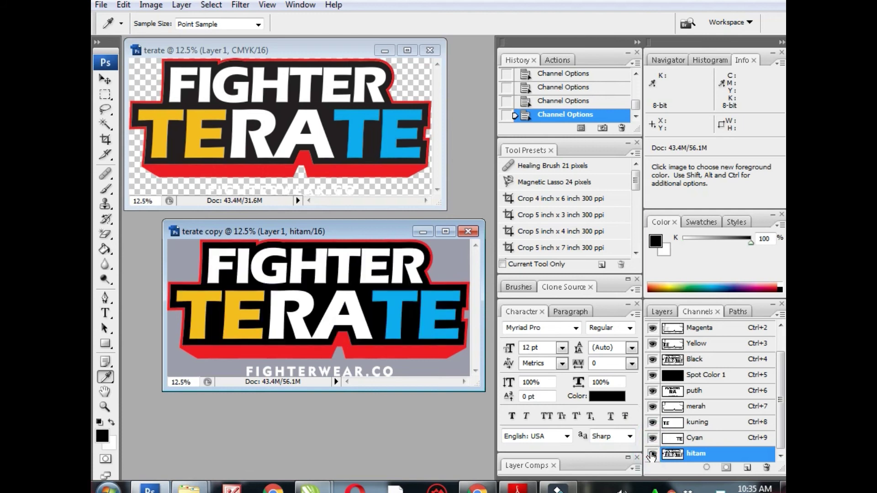
click(309, 323)
Zoom in to inspect the E and R letter edges, then zoom back out to the whole logo.
key(z)
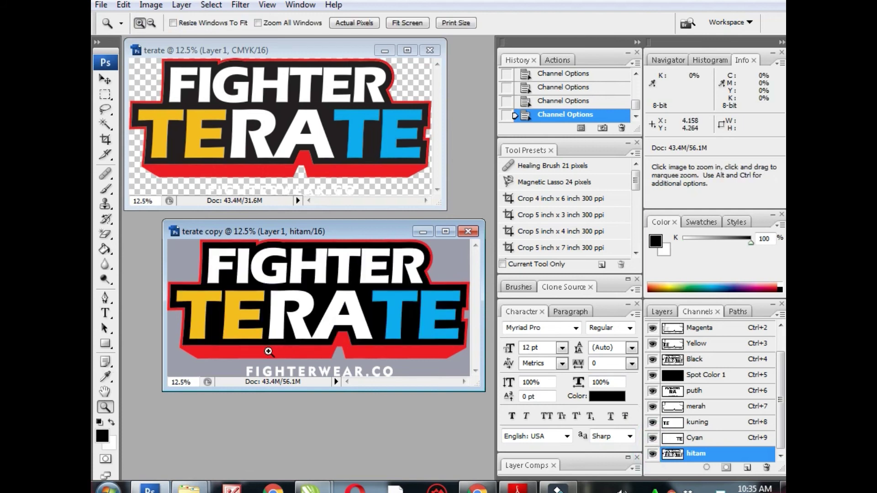
click(276, 308)
click(299, 290)
click(360, 280)
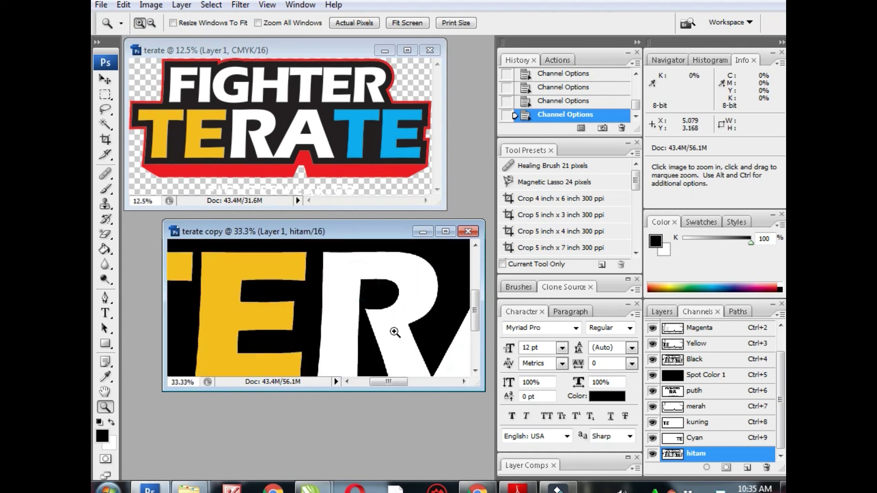
click(332, 272)
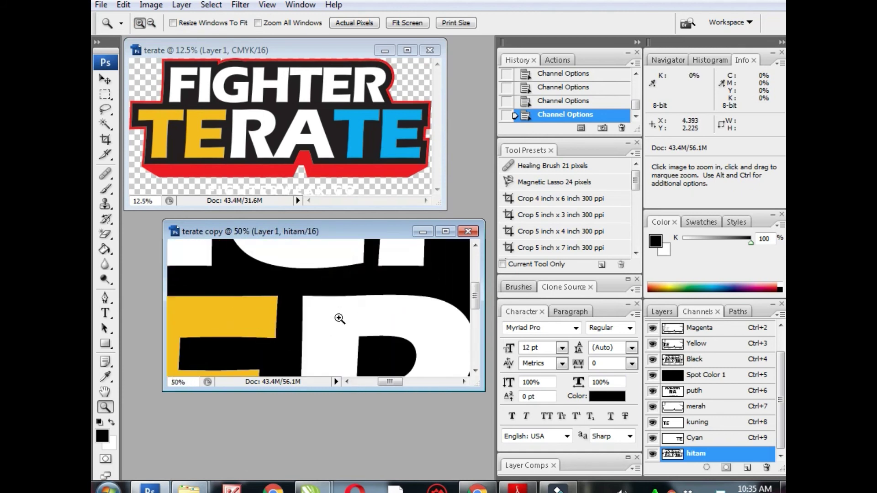
click(327, 310)
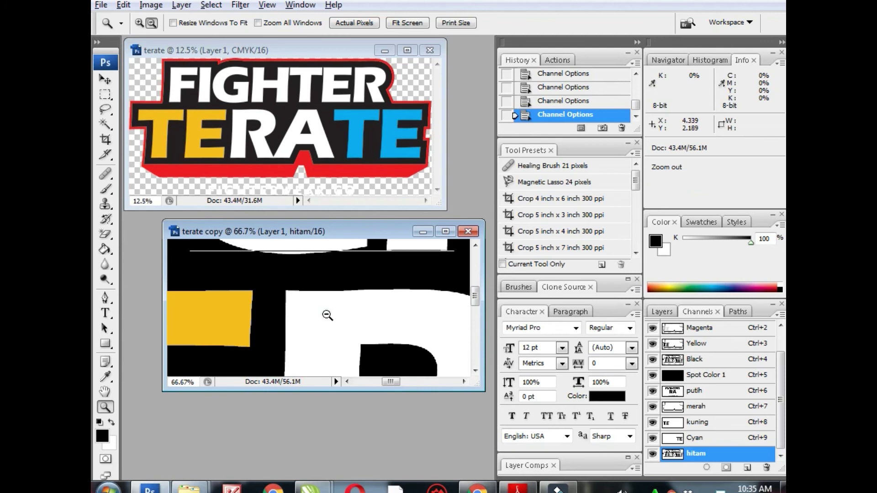
alt+click(327, 311)
alt+click(326, 314)
alt+click(326, 314)
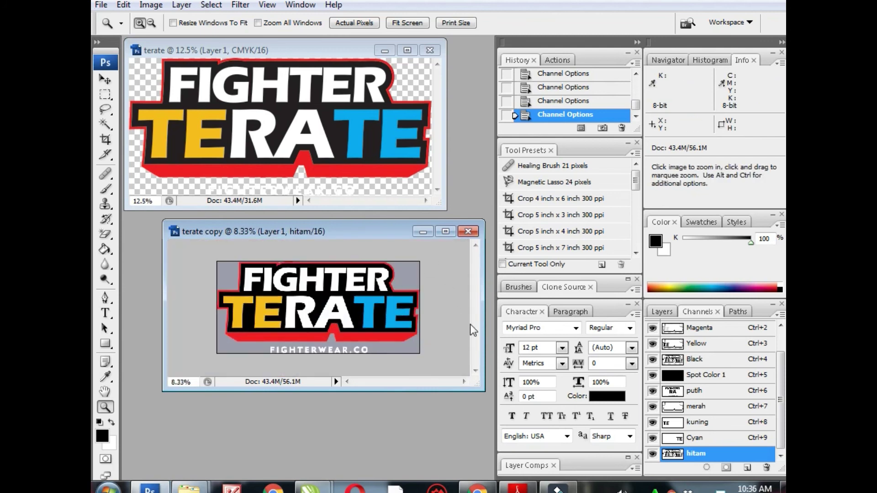
scroll(712, 355, up, 2)
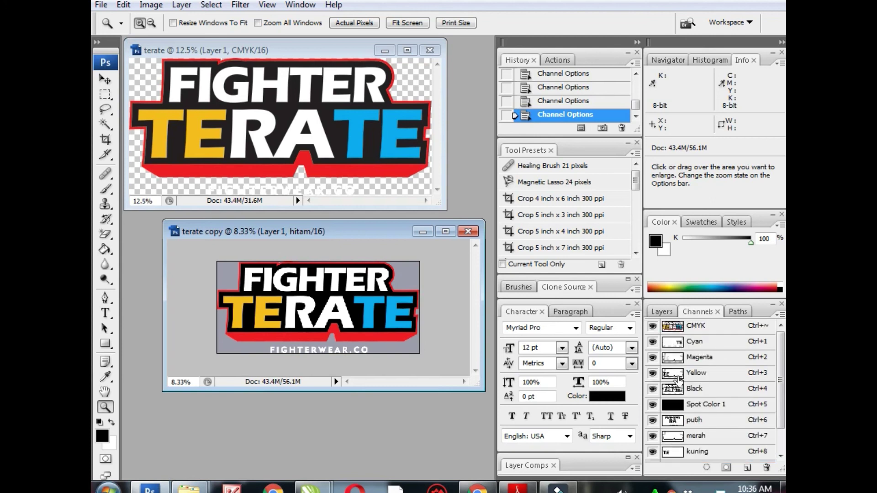
Delete the Black, Yellow, Magenta and Cyan process channels, accepting the flatten prompt.
mouse_move(676, 390)
mouse_down()
mouse_move(761, 475)
mouse_move(768, 468)
mouse_up()
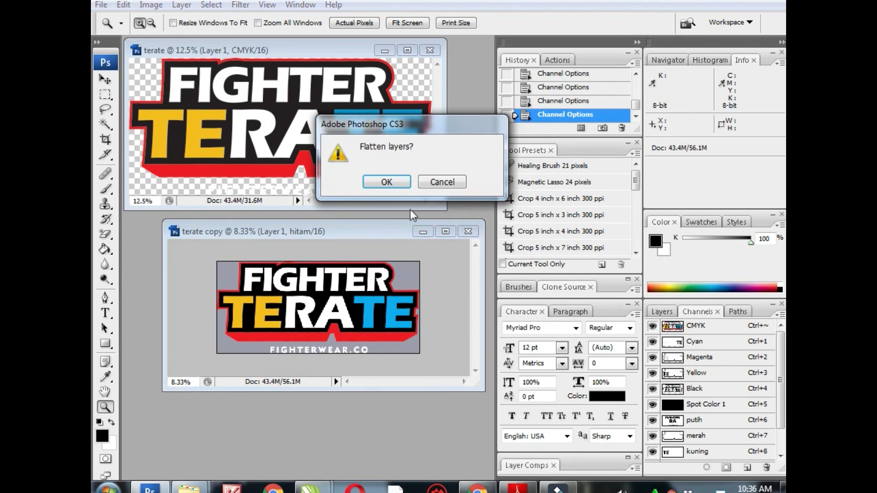
click(391, 181)
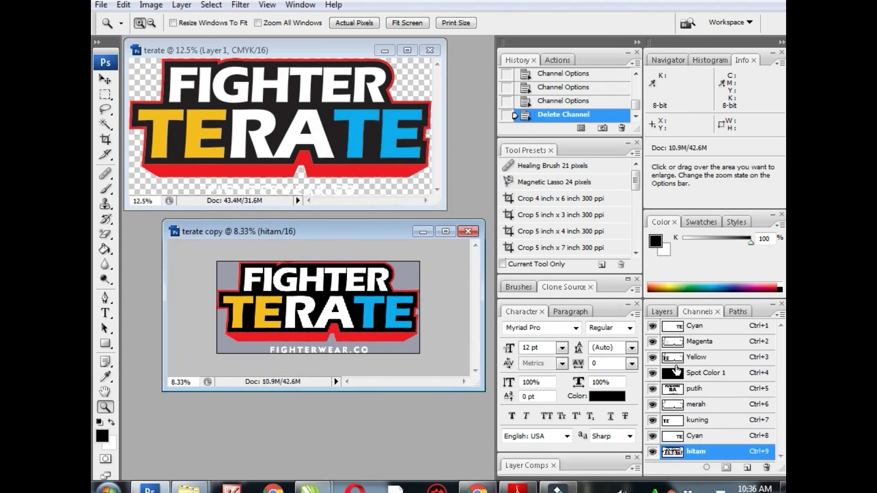
drag(674, 355, 767, 468)
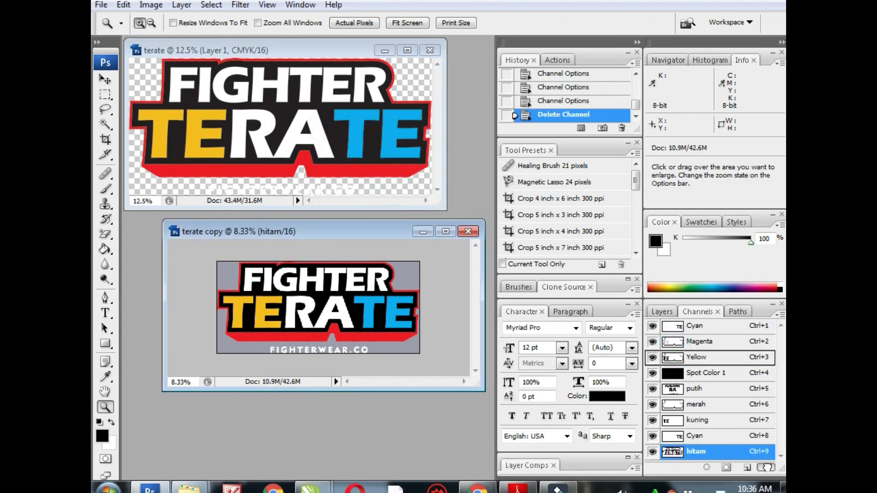
drag(681, 345, 767, 463)
drag(674, 327, 768, 466)
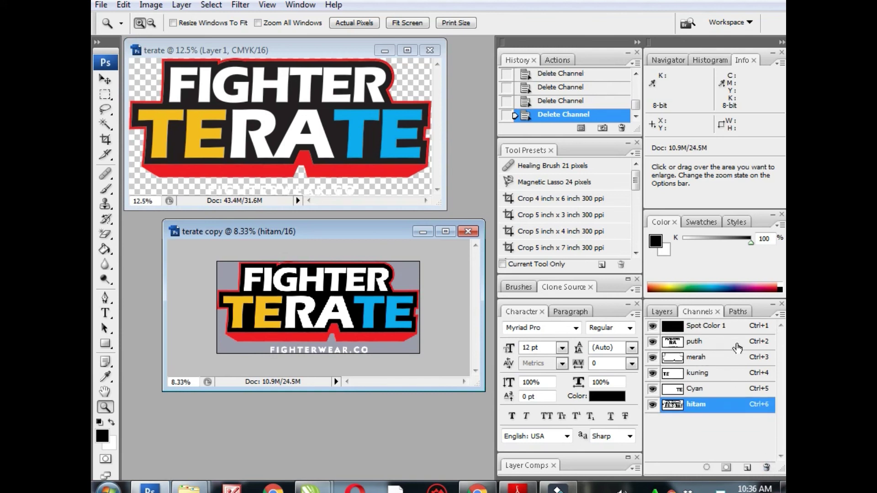
click(441, 231)
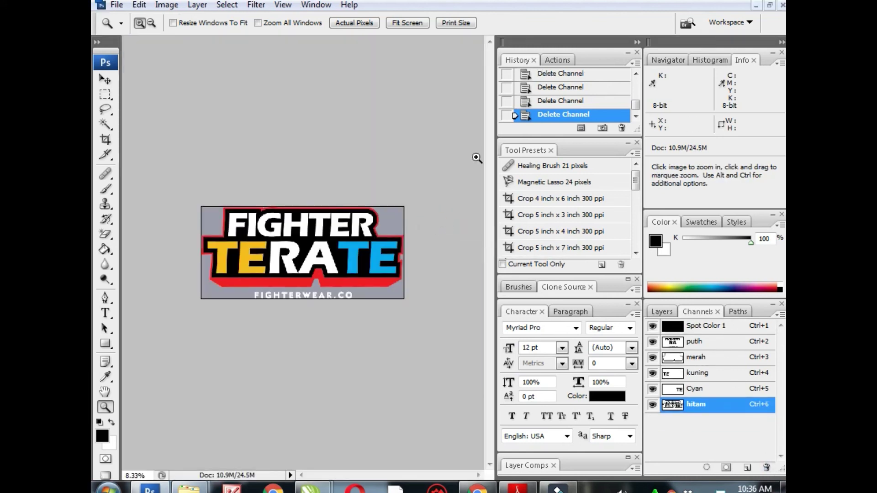
click(769, 5)
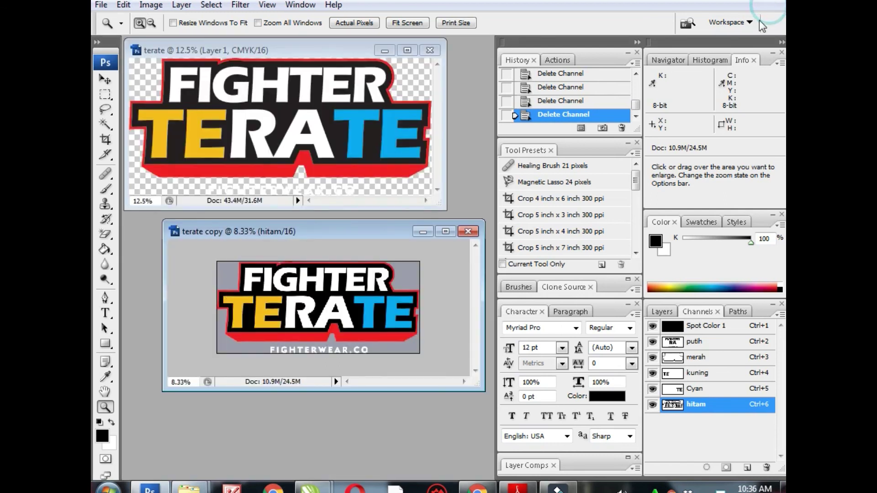
Duplicate the image as 'terate copy 2' and move it lower in the workspace.
right_click(281, 229)
click(319, 239)
click(565, 156)
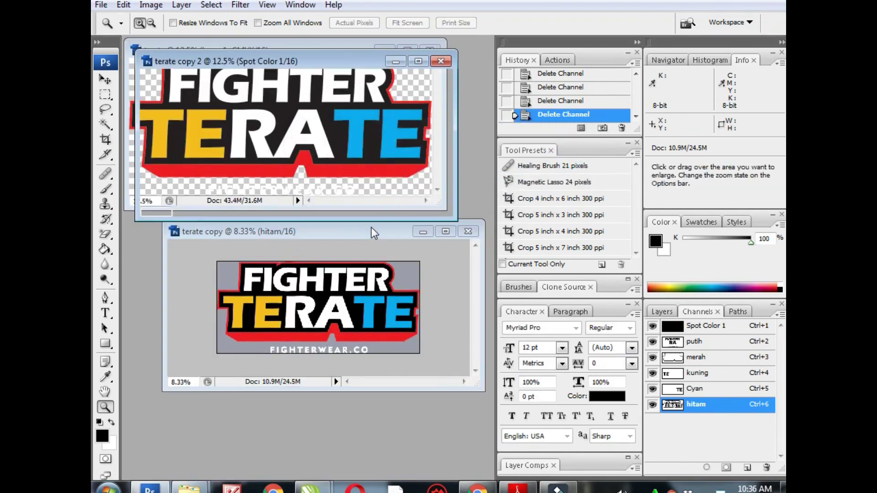
drag(280, 61, 341, 260)
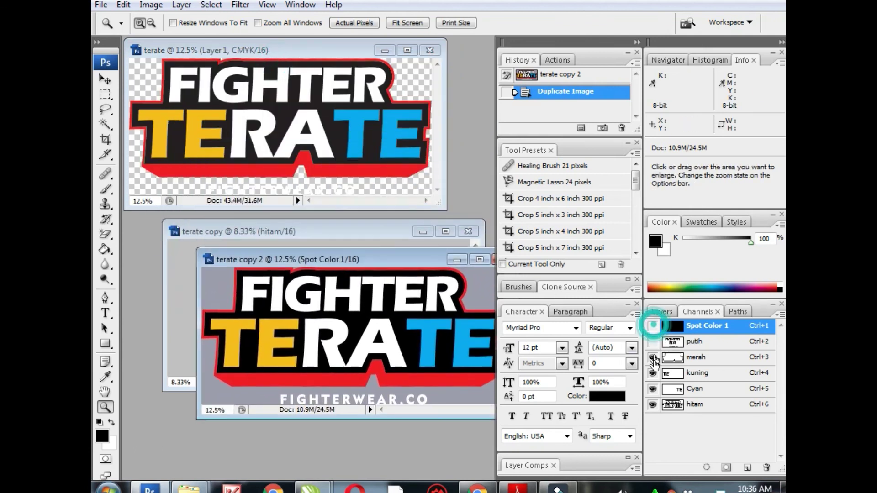
Preview the hitam channel alone, then show all channels again and shift the window left.
drag(652, 326, 654, 417)
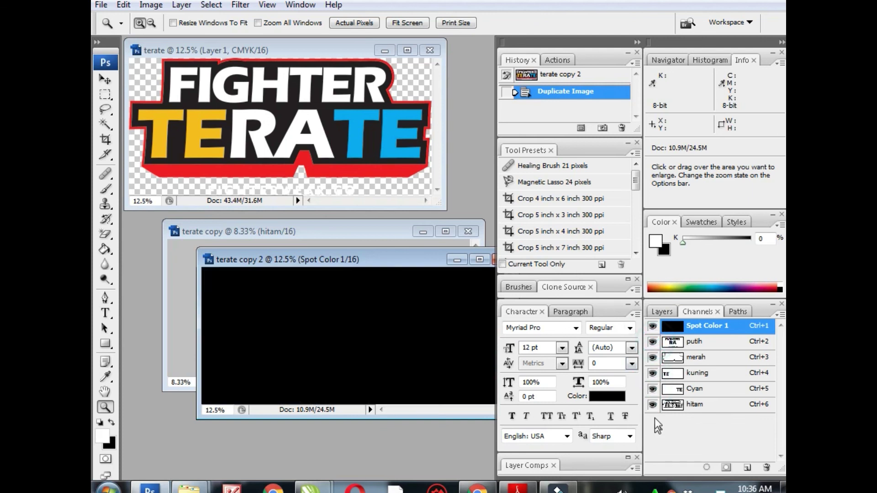
click(378, 260)
drag(371, 259, 308, 241)
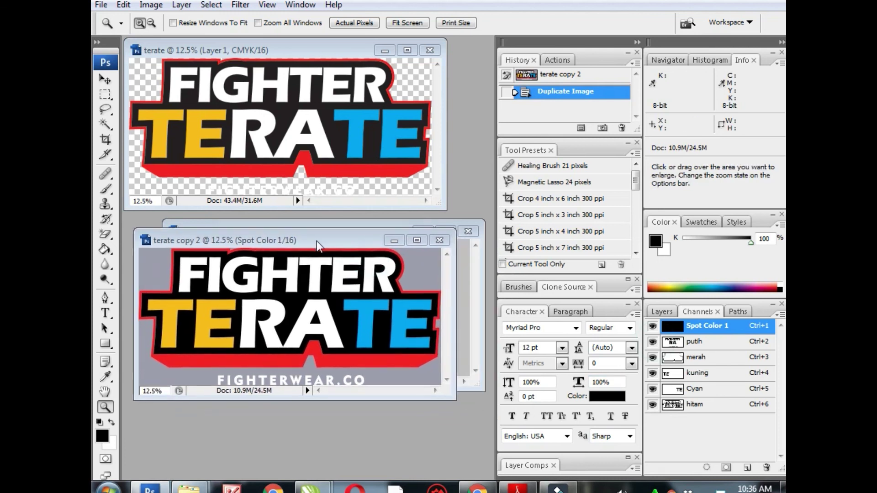
click(780, 315)
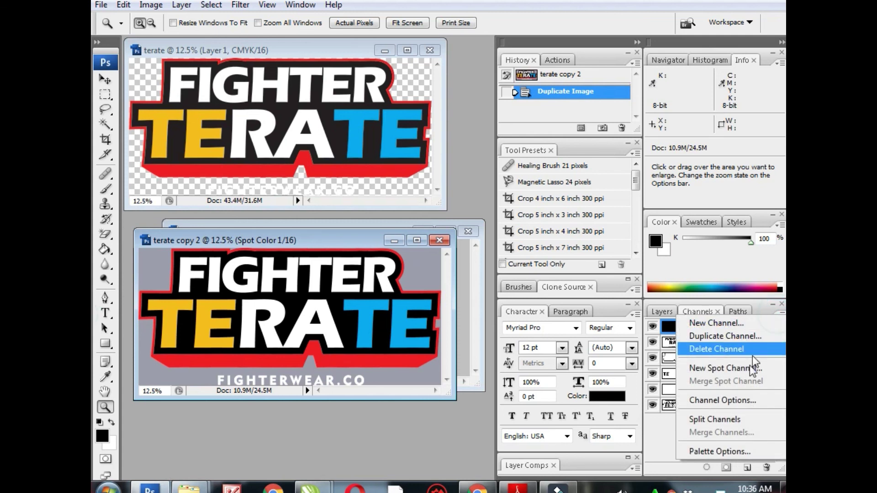
Split terate copy 2 into channel files 2_1 to 2_6 and spread their windows apart.
click(740, 419)
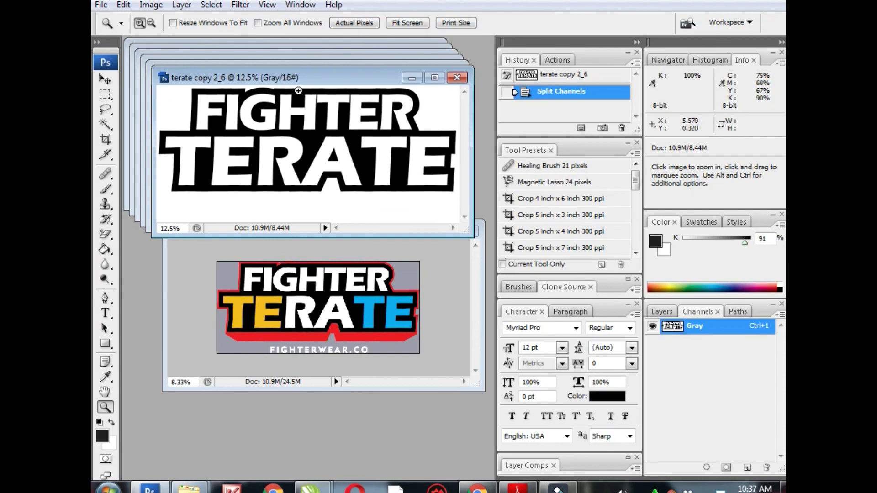
mouse_move(296, 75)
mouse_down()
mouse_move(294, 209)
mouse_move(387, 200)
mouse_up()
mouse_move(310, 73)
mouse_down()
mouse_move(301, 174)
mouse_move(321, 177)
mouse_up()
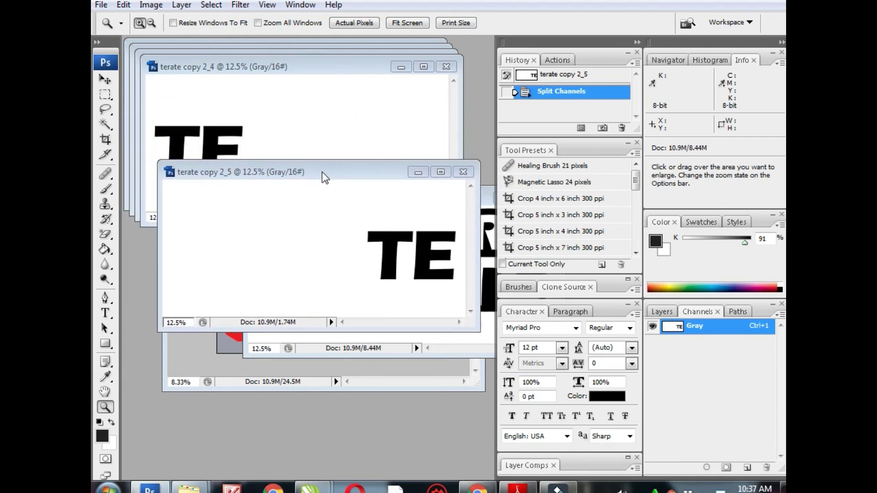
drag(298, 73, 276, 151)
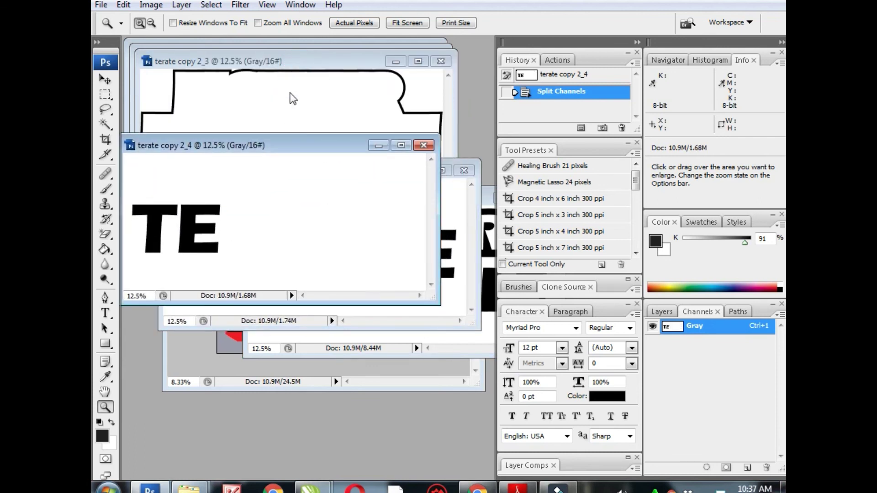
drag(292, 62, 276, 119)
click(281, 52)
drag(281, 52, 253, 100)
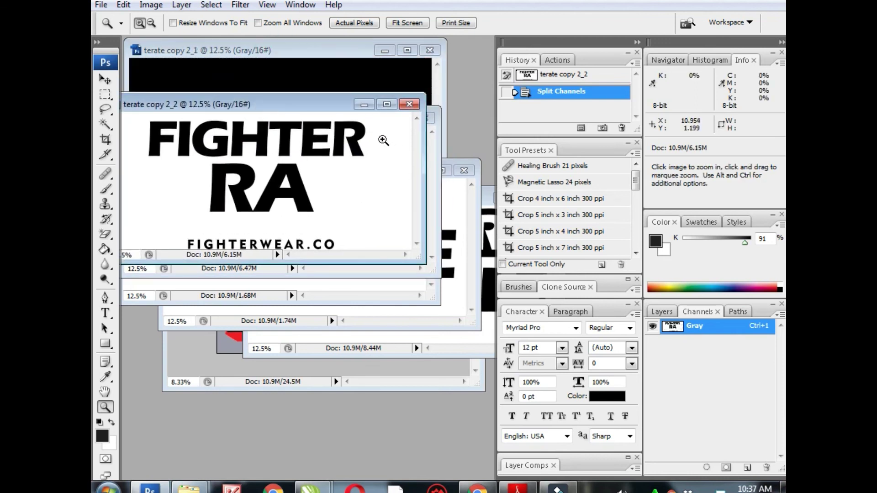
mouse_move(315, 102)
mouse_down()
mouse_move(298, 72)
mouse_move(285, 78)
mouse_up()
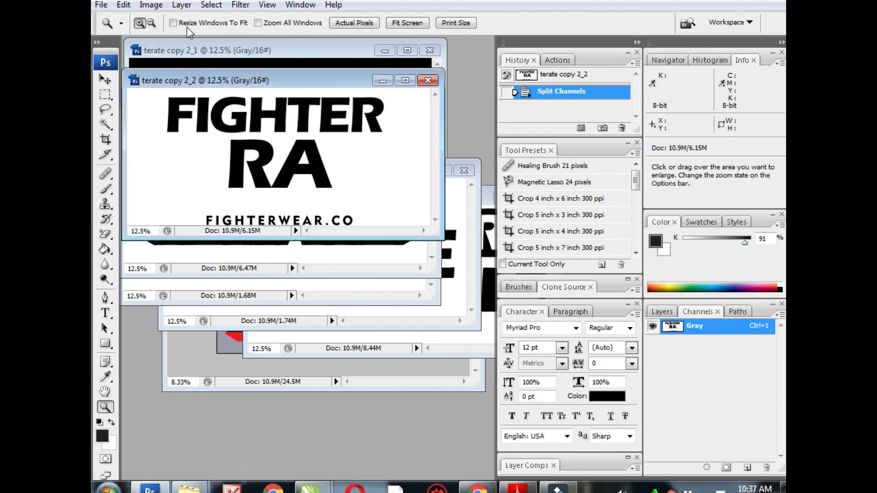
click(101, 5)
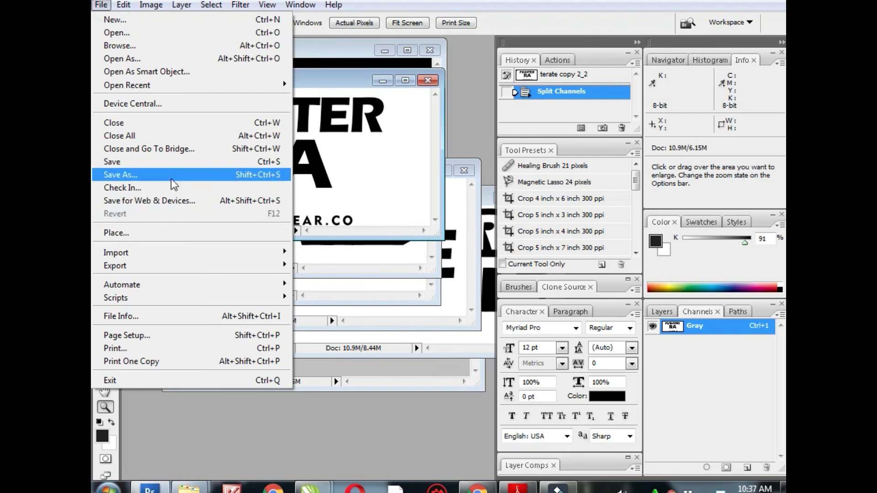
click(173, 174)
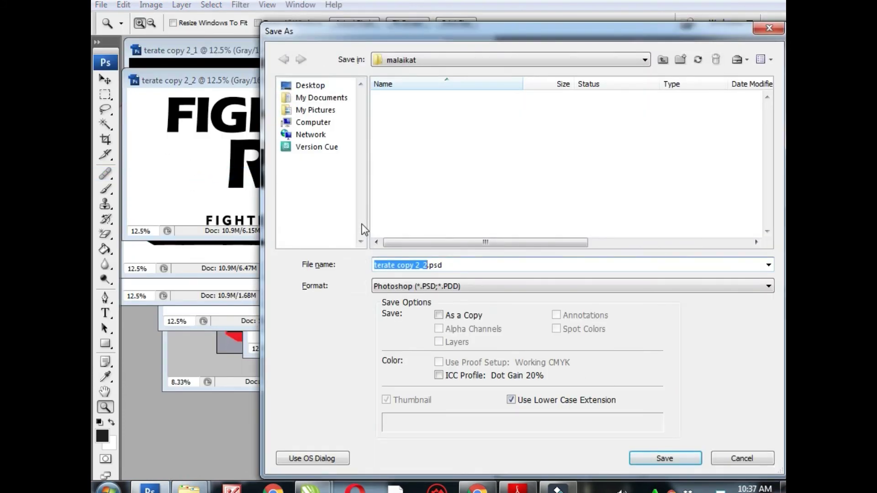
click(478, 286)
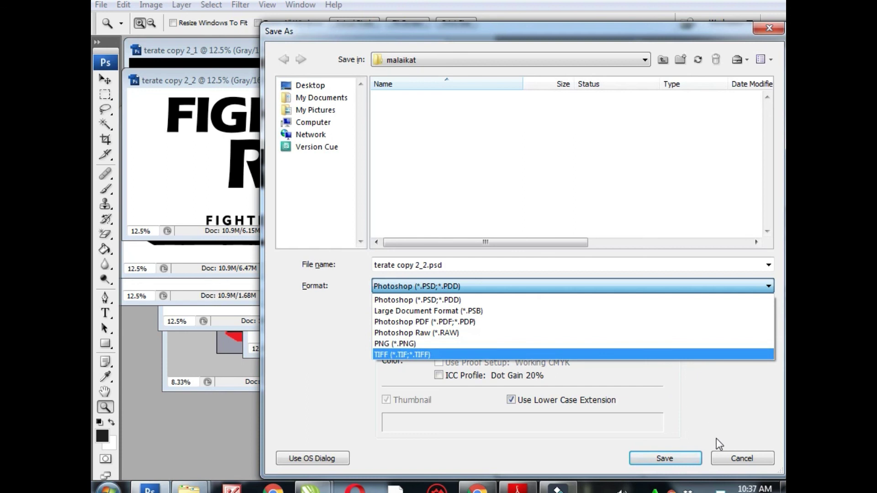
click(724, 458)
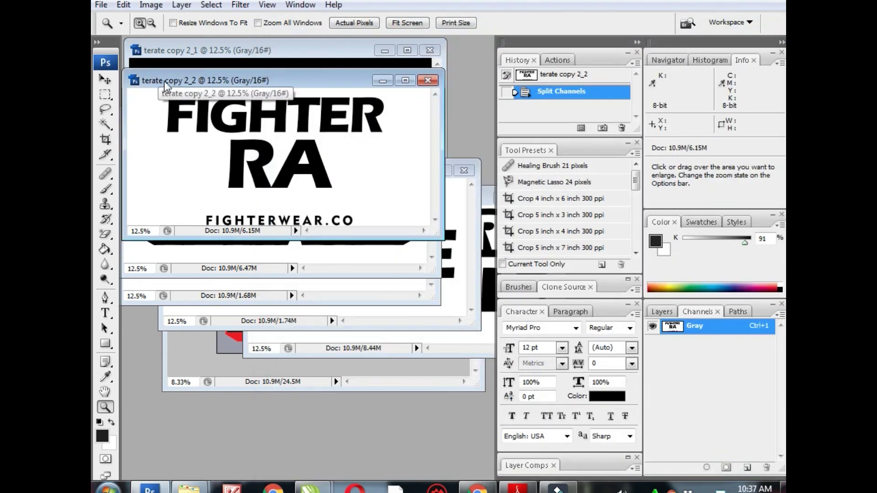
drag(163, 81, 180, 80)
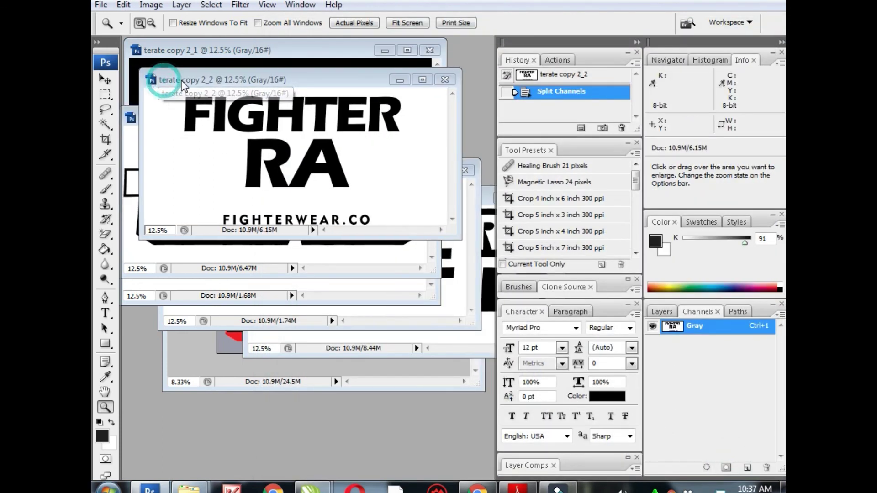
click(156, 5)
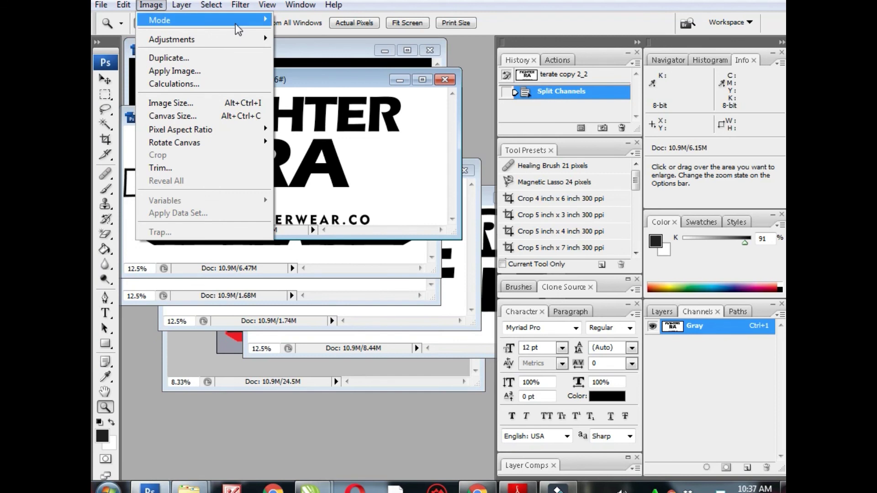
mouse_move(160, 20)
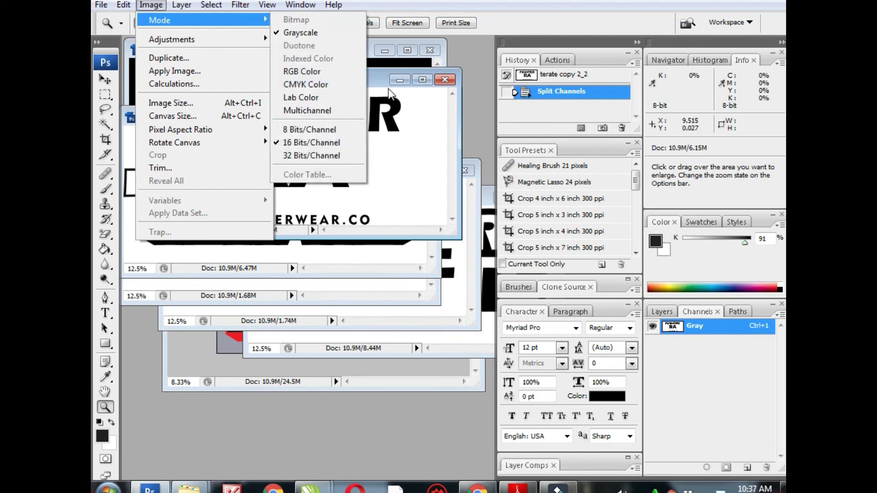
click(383, 96)
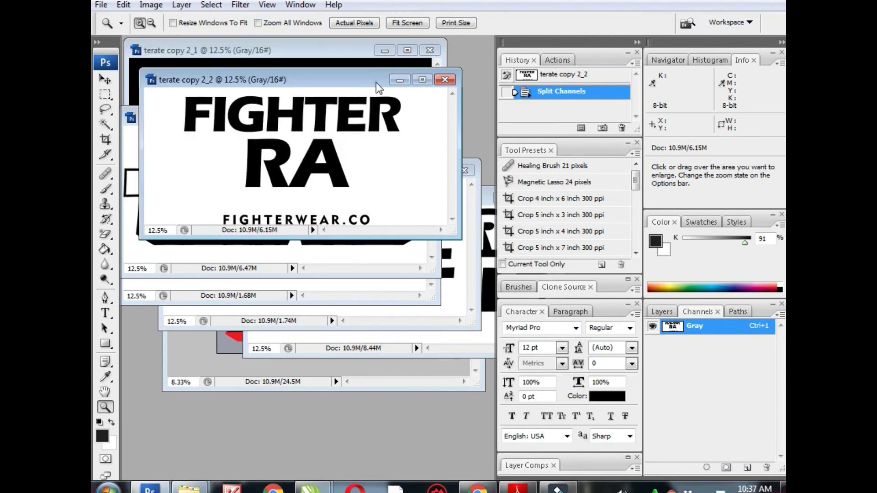